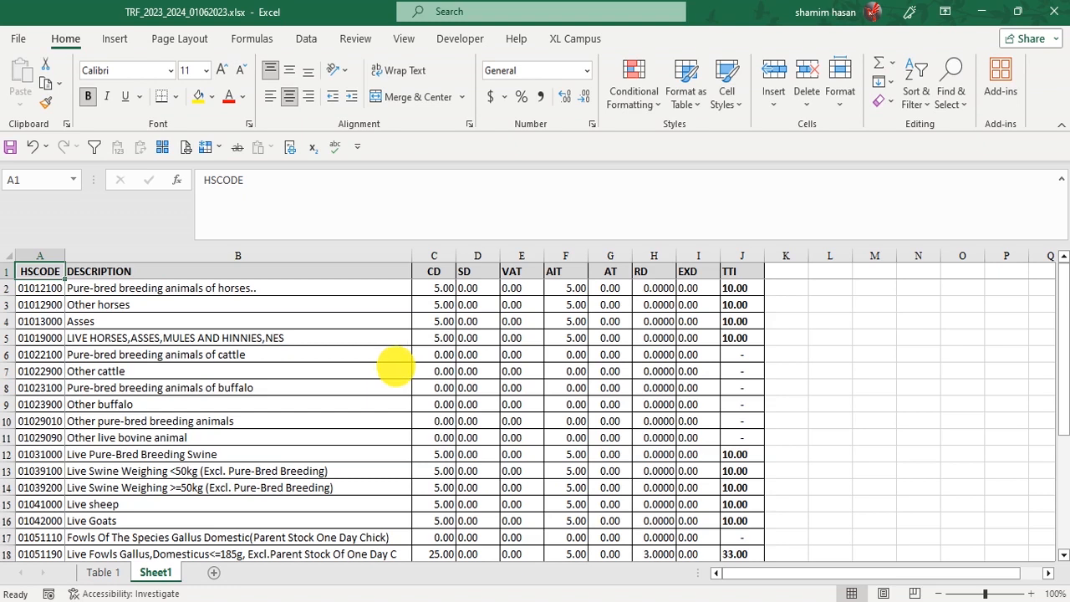
{"action": "left_click", "coordinate": [308, 40]}
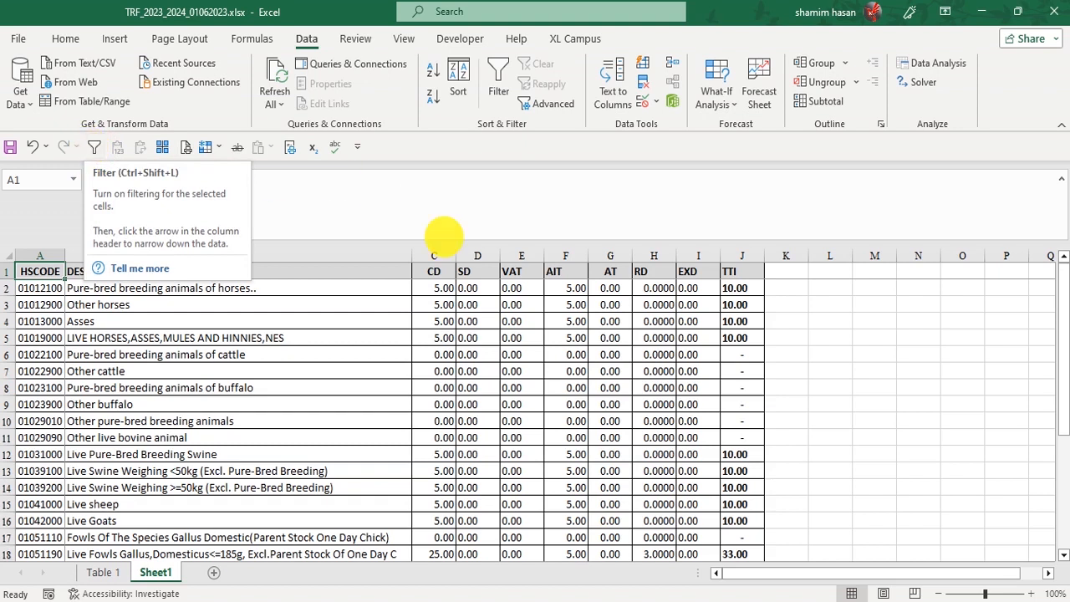
{"action": "left_click", "coordinate": [224, 338]}
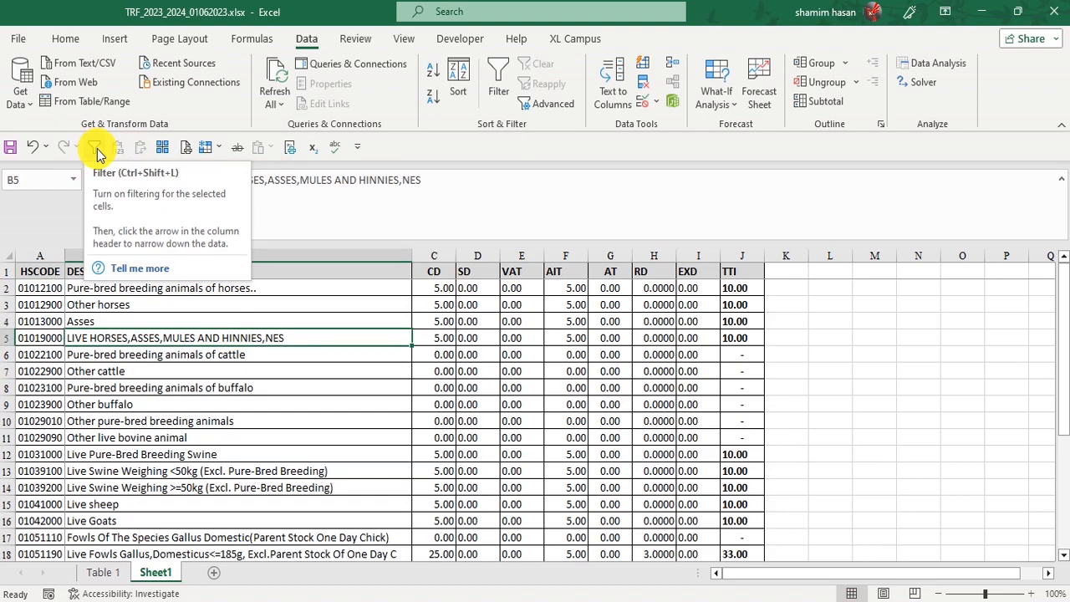
{"action": "key", "text": "Down"}
{"action": "key", "text": "Down"}
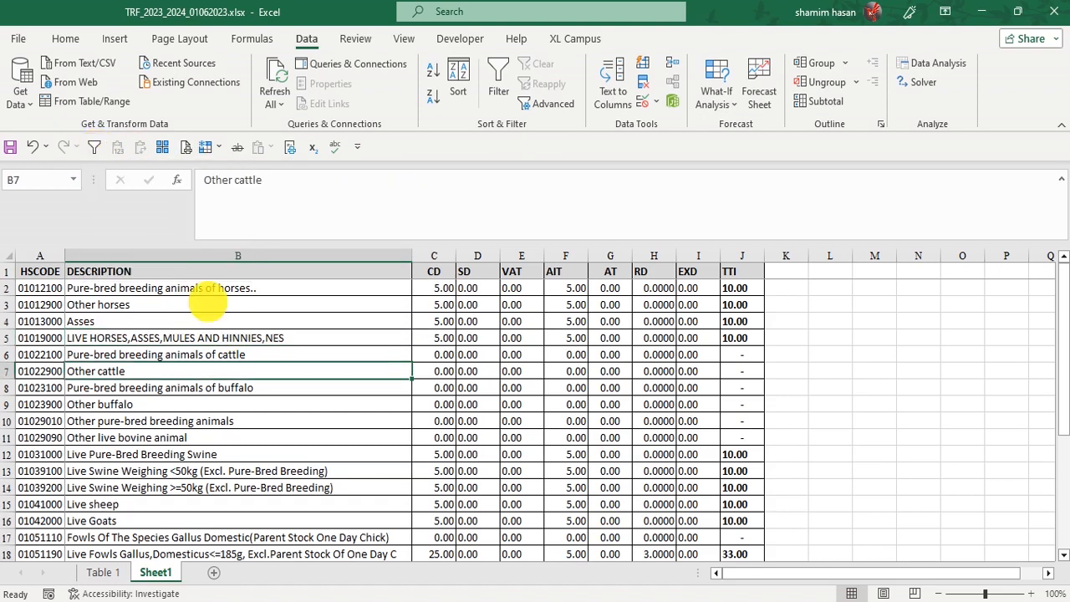
{"action": "left_click", "coordinate": [207, 304]}
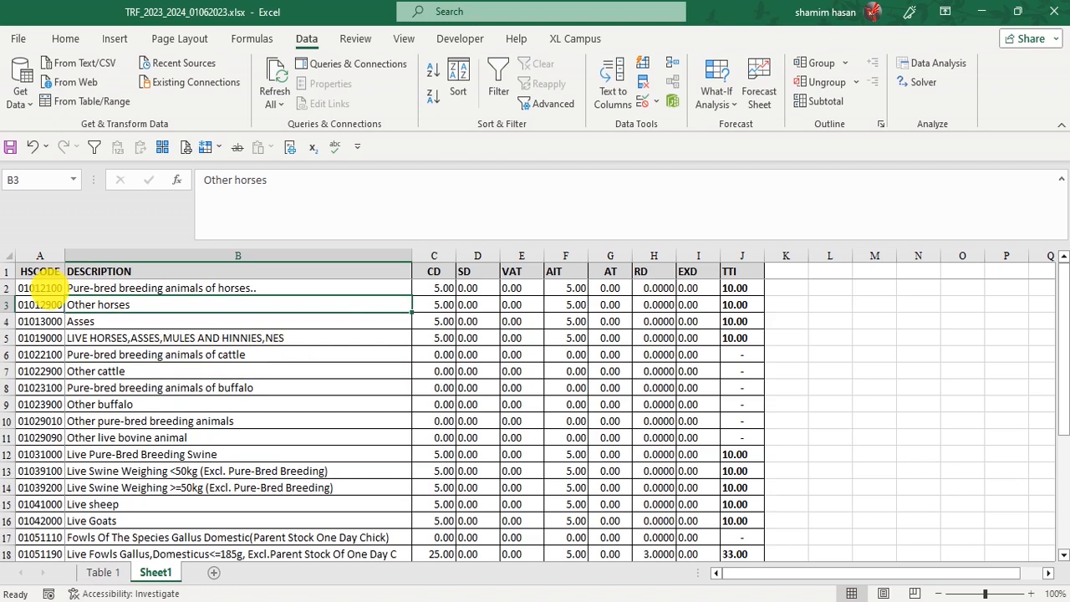
{"action": "left_click", "coordinate": [316, 453]}
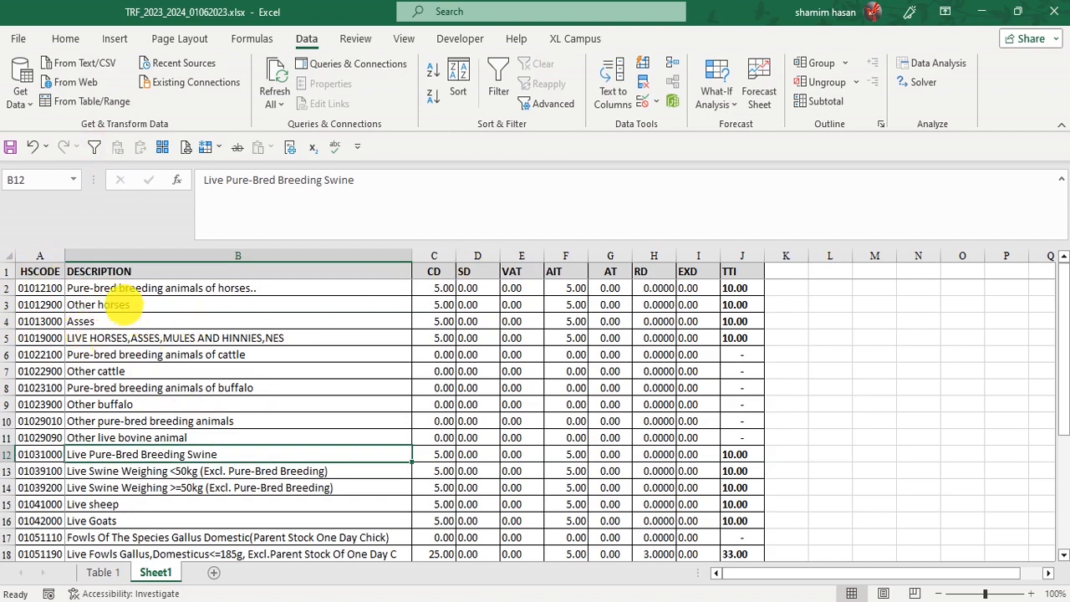
Turn on filtering for the header row of the tariff table, from HSCODE to TTI
{"action": "left_click_drag", "start_coordinate": [38, 271], "coordinate": [708, 274]}
{"action": "left_click", "coordinate": [298, 372]}
{"action": "left_click_drag", "start_coordinate": [37, 274], "coordinate": [728, 279]}
{"action": "left_click", "coordinate": [743, 274]}
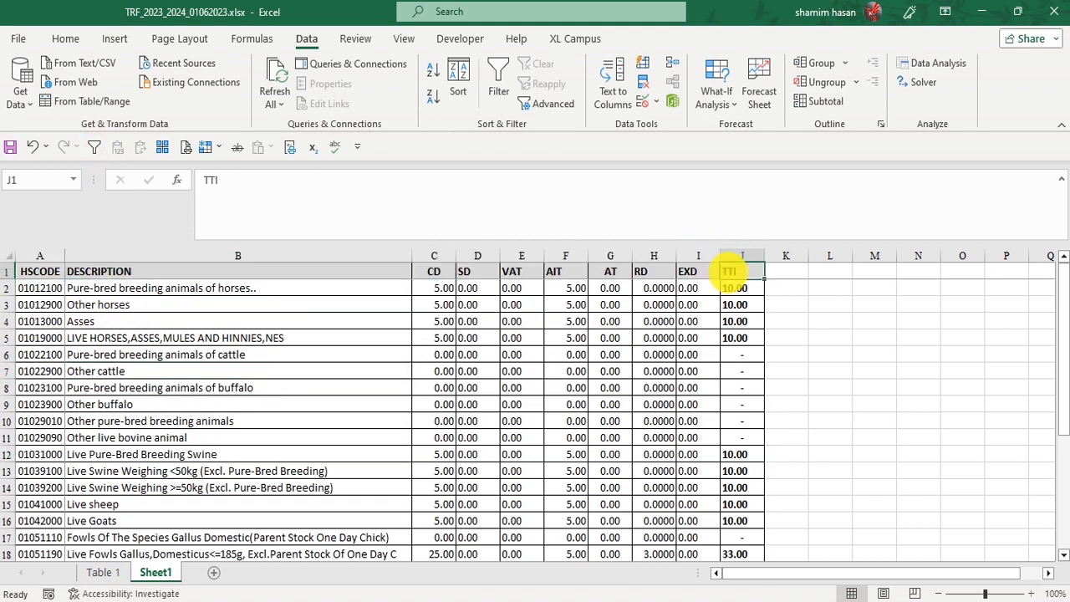
{"action": "left_click", "coordinate": [95, 147]}
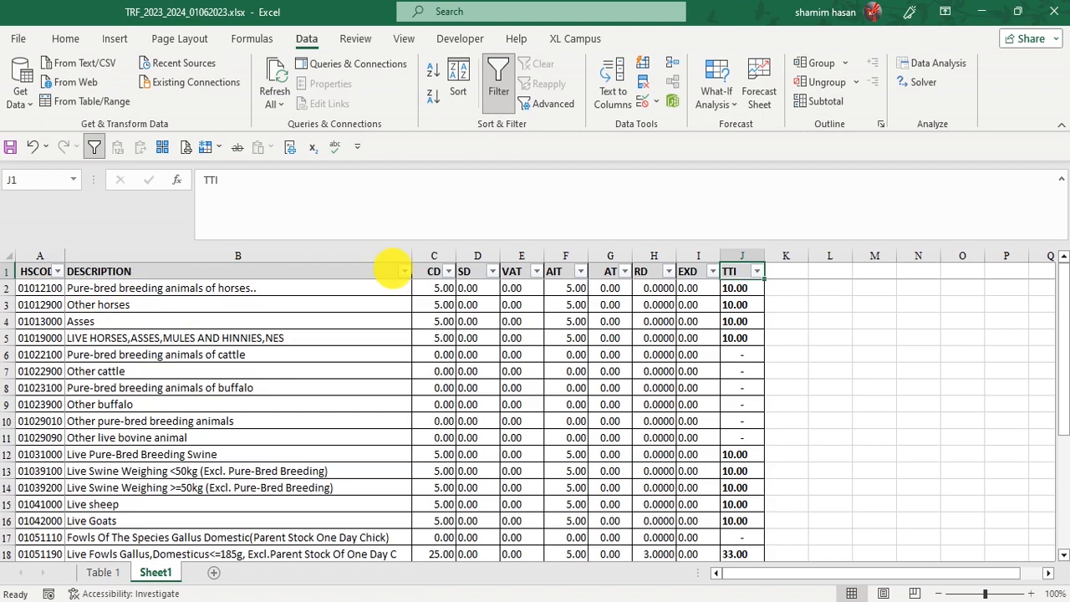
Filter the DESCRIPTION column to show only the Asses entry
{"action": "left_click", "coordinate": [404, 271]}
{"action": "left_click", "coordinate": [261, 425]}
{"action": "left_click", "coordinate": [254, 440]}
{"action": "left_click", "coordinate": [328, 577]}
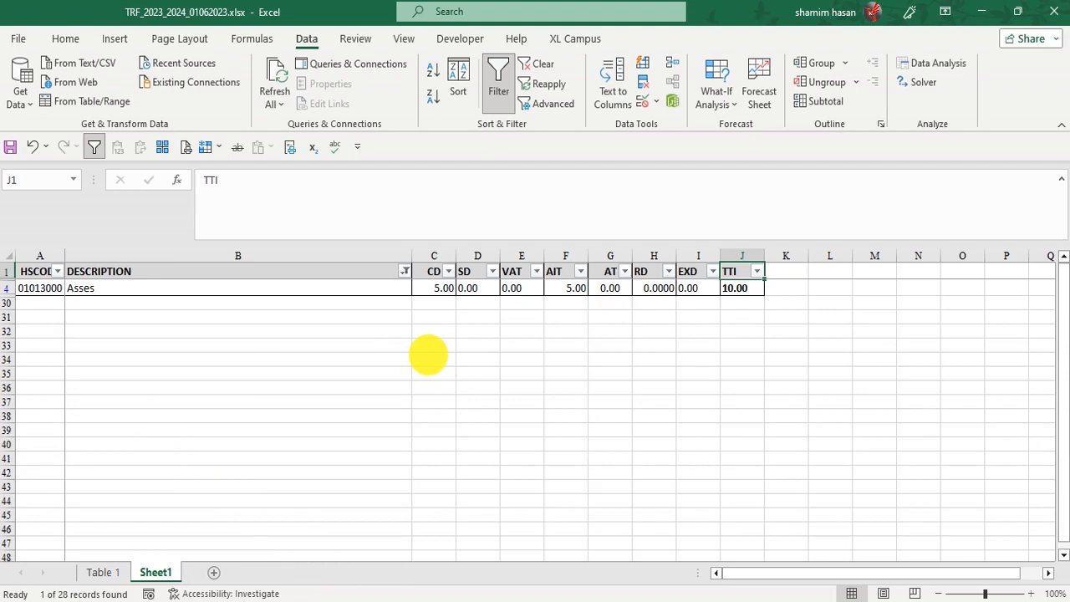
Change the DESCRIPTION filter to show only the two entries starting with "Fowls of the species Gallus", excluding Asses
{"action": "left_click", "coordinate": [405, 270]}
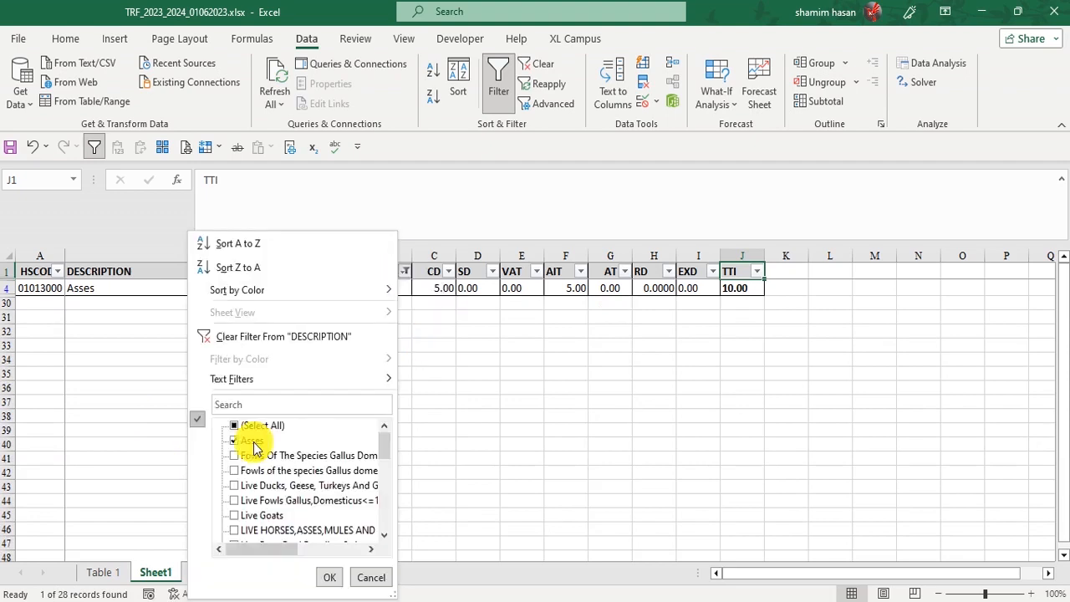
{"action": "left_click", "coordinate": [253, 440]}
{"action": "left_click", "coordinate": [258, 455]}
{"action": "left_click", "coordinate": [257, 471]}
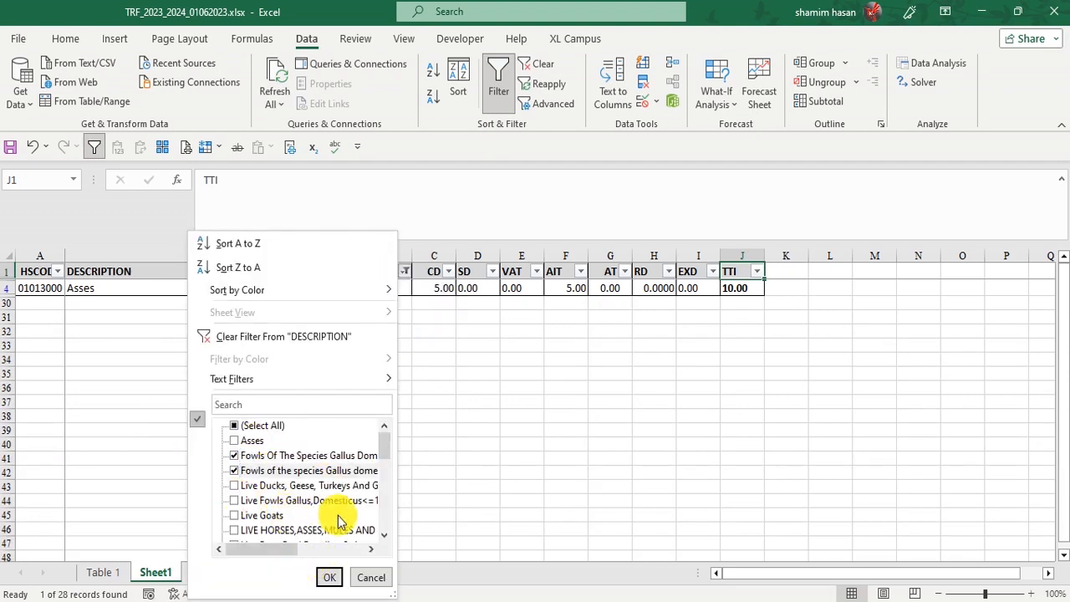
{"action": "left_click", "coordinate": [325, 575]}
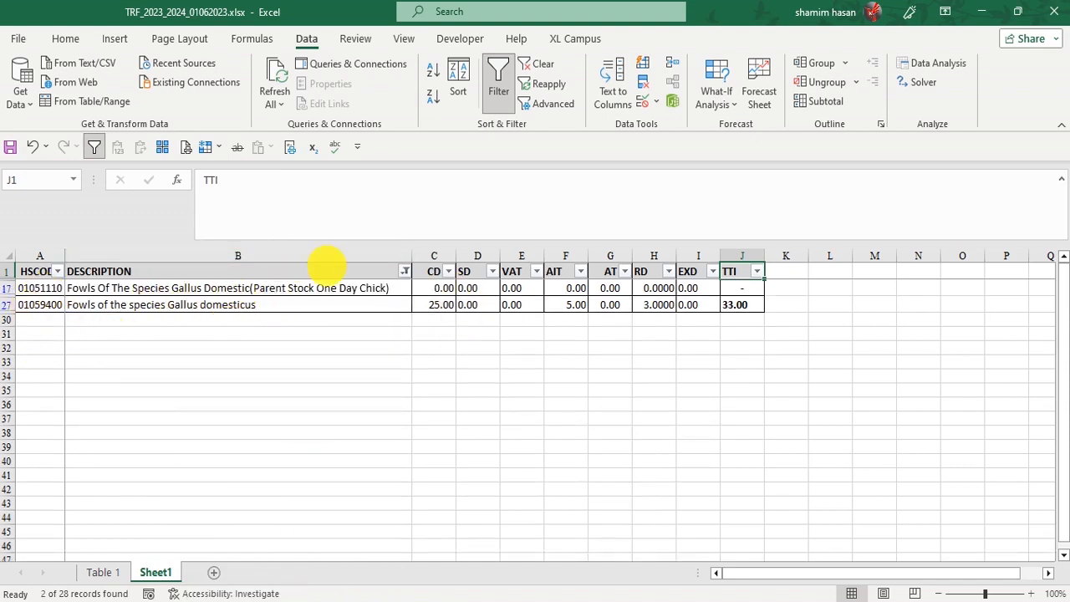
Reset the DESCRIPTION filter by selecting all entries again
{"action": "left_click", "coordinate": [404, 270]}
{"action": "left_click", "coordinate": [250, 425]}
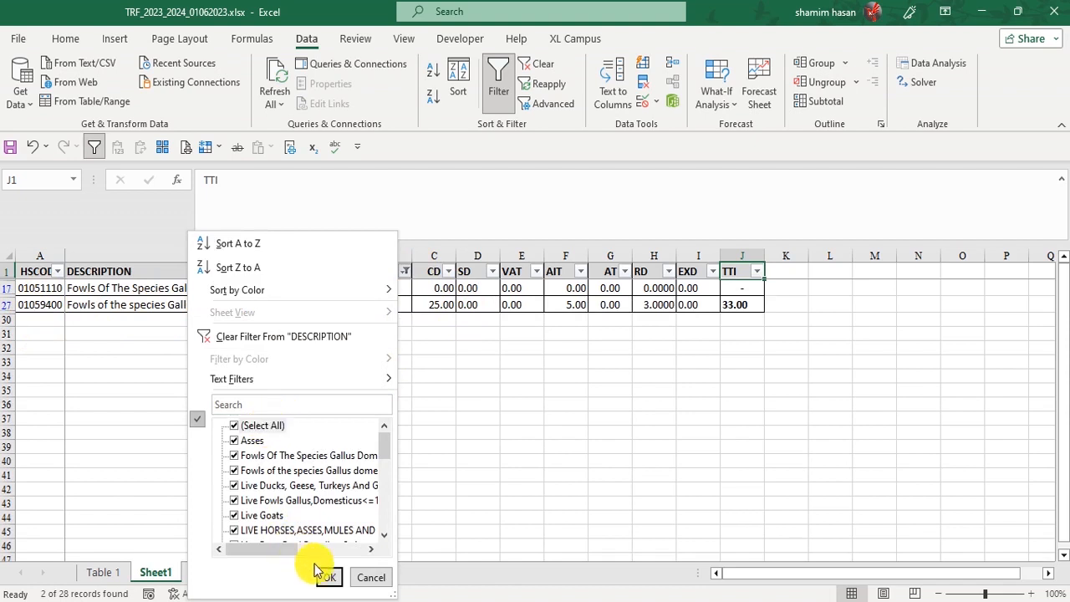
{"action": "left_click", "coordinate": [326, 575]}
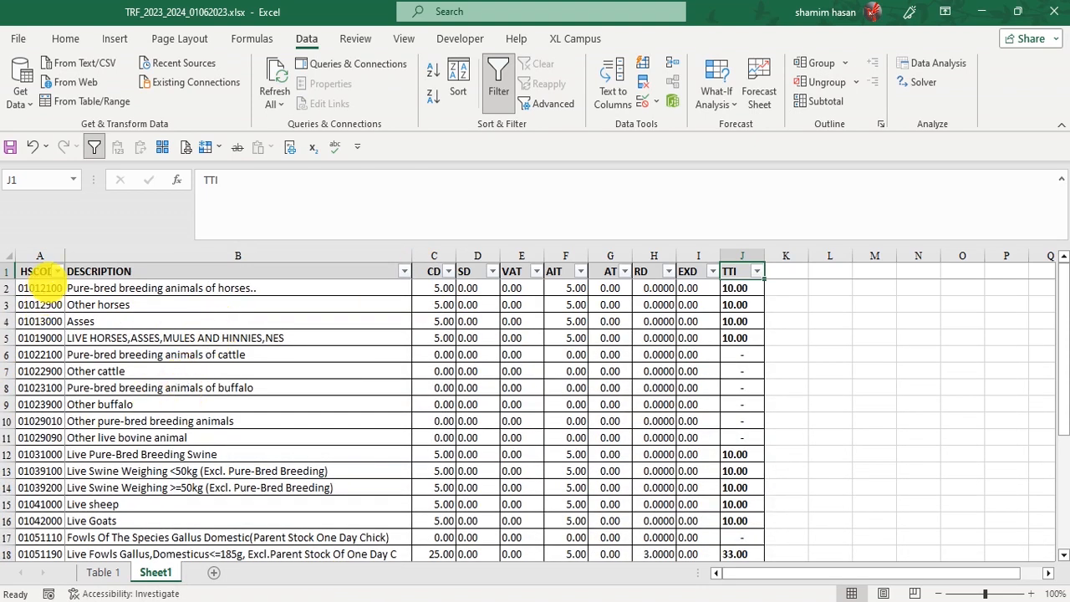
Widen the HSCODE column so that its heading fits beside the filter arrow
{"action": "left_click", "coordinate": [38, 271]}
{"action": "left_click_drag", "start_coordinate": [65, 255], "coordinate": [116, 254]}
{"action": "left_click", "coordinate": [71, 338]}
Filter the HSCODE column to the codes matching the search text 0101
{"action": "left_click", "coordinate": [108, 271]}
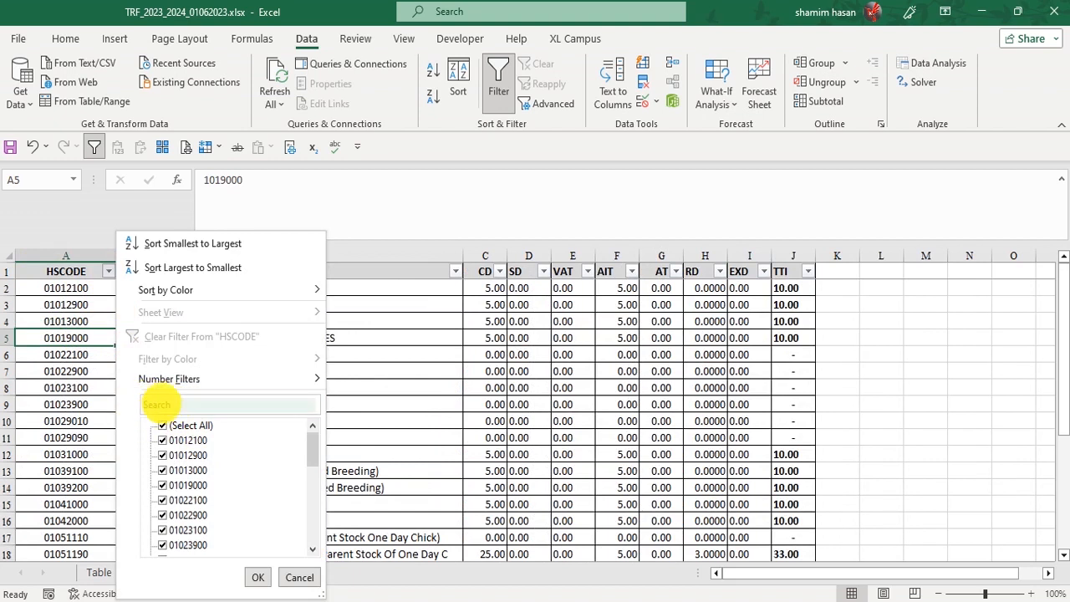
{"action": "left_click", "coordinate": [146, 404]}
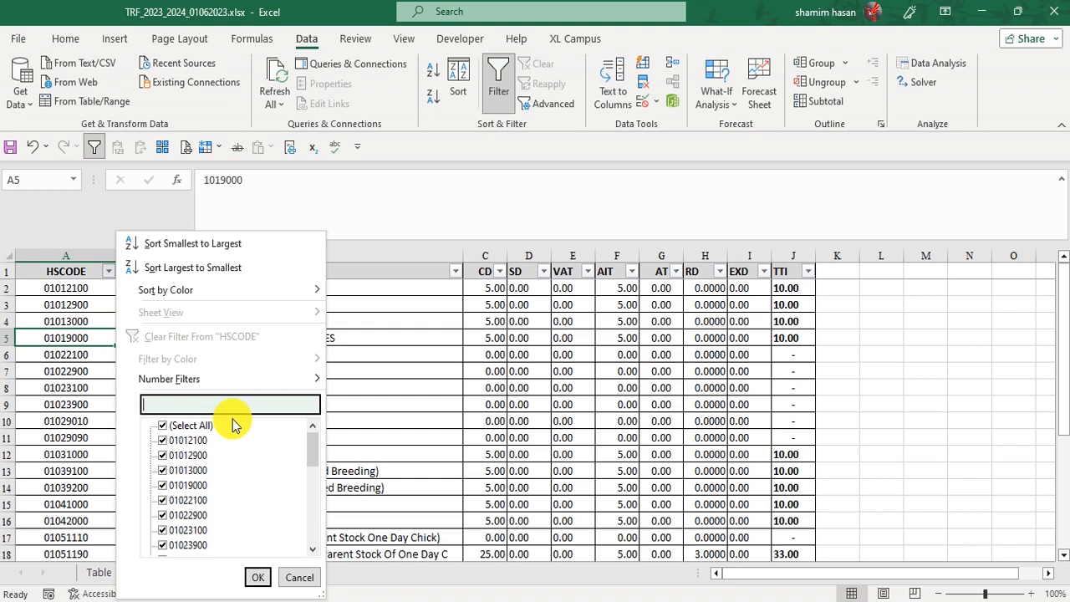
{"action": "type", "text": "010"}
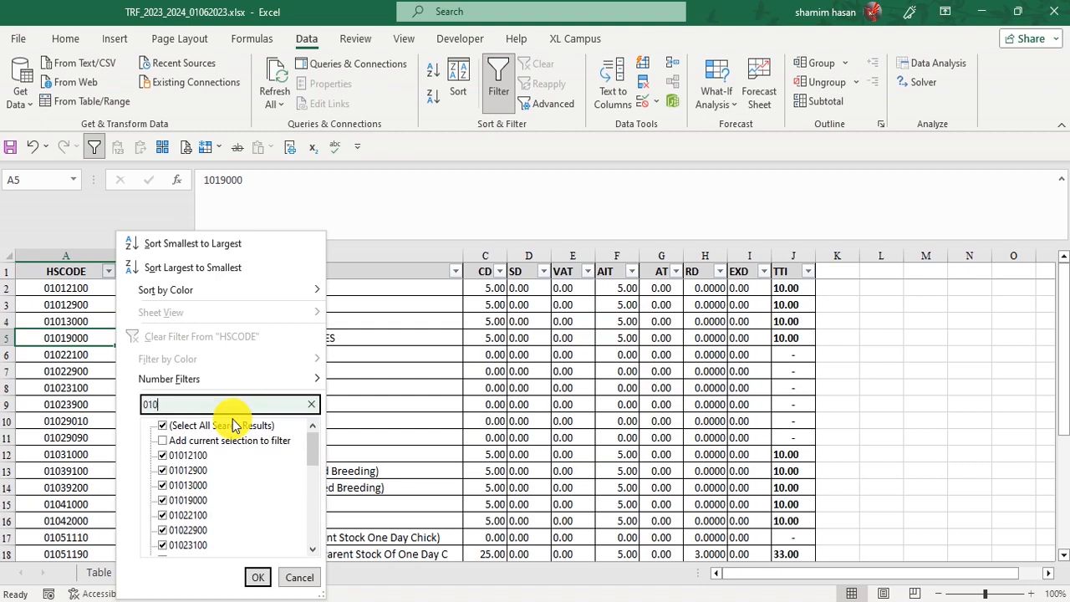
{"action": "type", "text": "0"}
{"action": "key", "text": "BackSpace"}
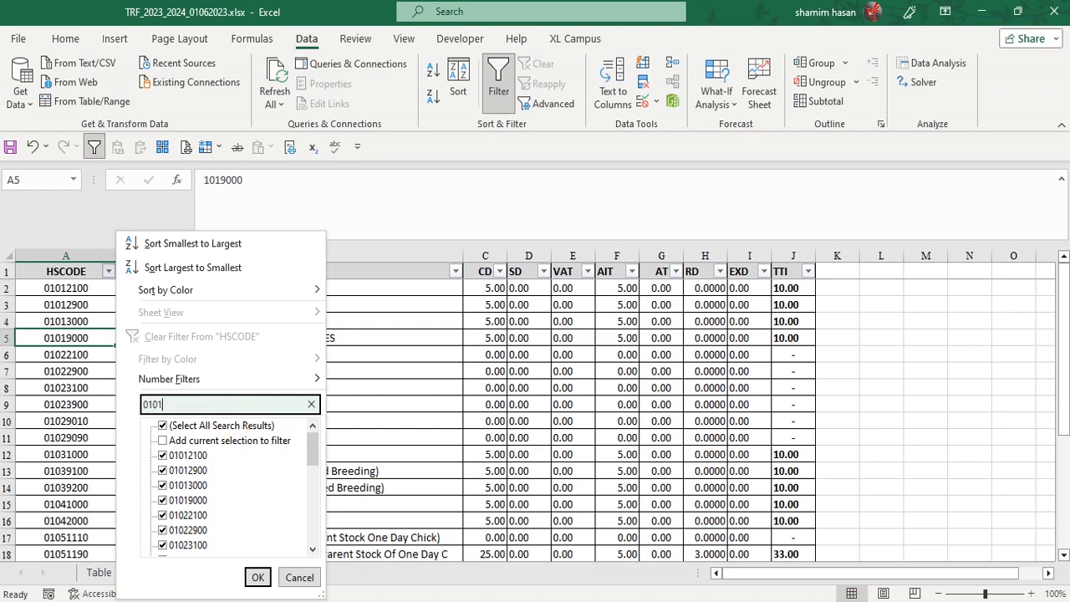
{"action": "type", "text": "1"}
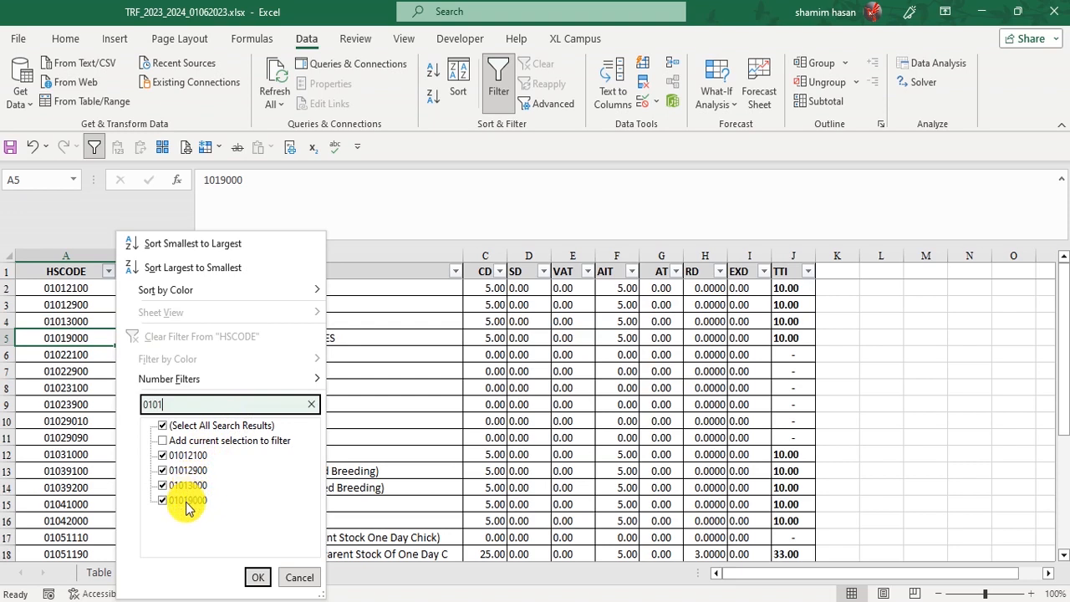
{"action": "left_click", "coordinate": [255, 577]}
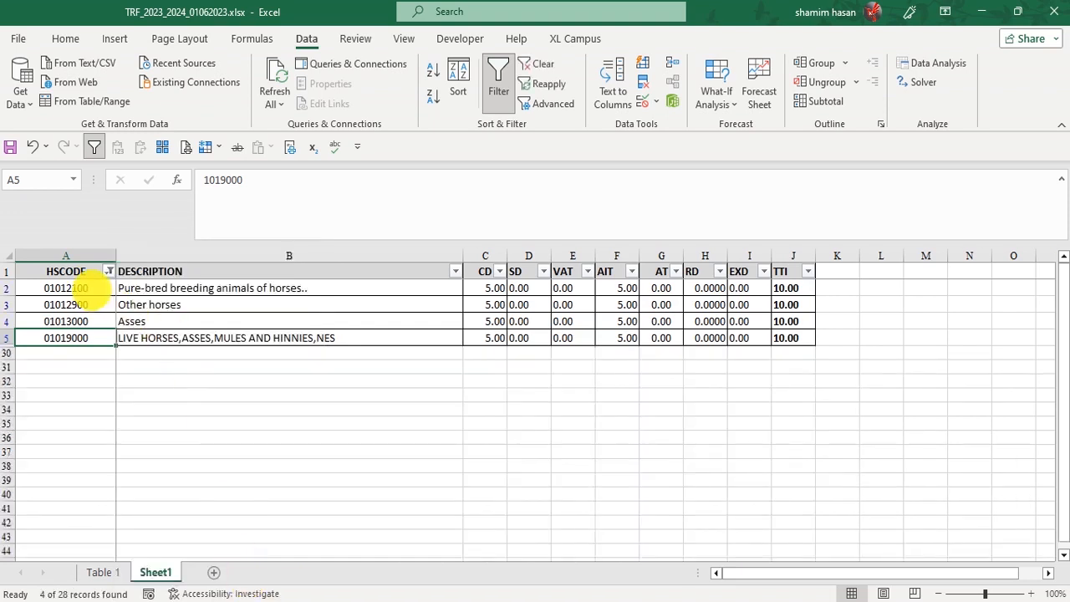
Select the filtered codes in A2:A5, and reset the HSCODE filter to include all codes
{"action": "left_click_drag", "start_coordinate": [75, 287], "coordinate": [84, 338]}
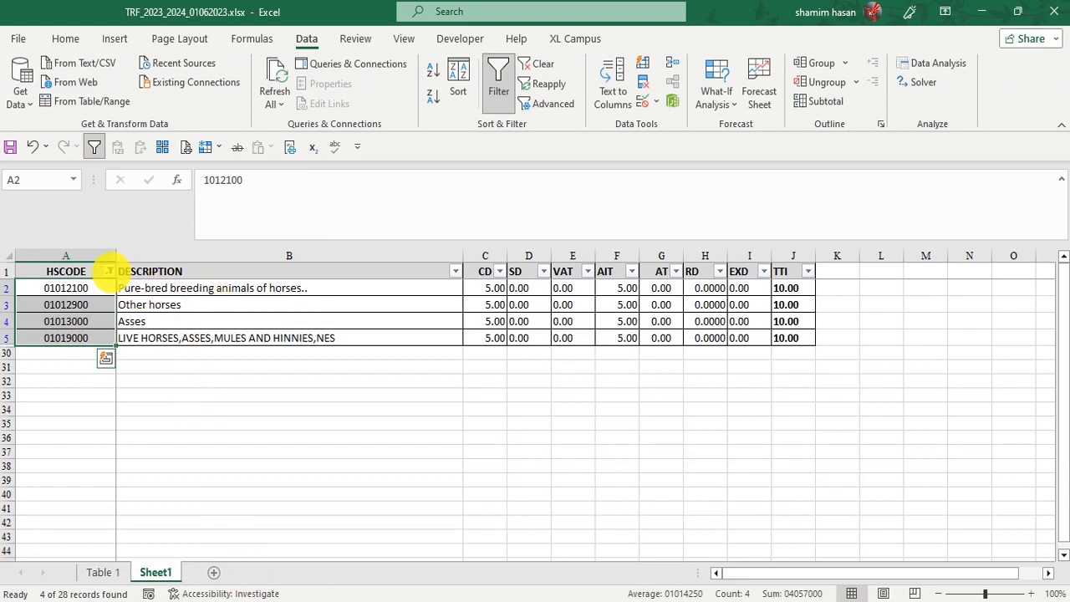
{"action": "left_click", "coordinate": [109, 271]}
{"action": "left_click", "coordinate": [191, 427]}
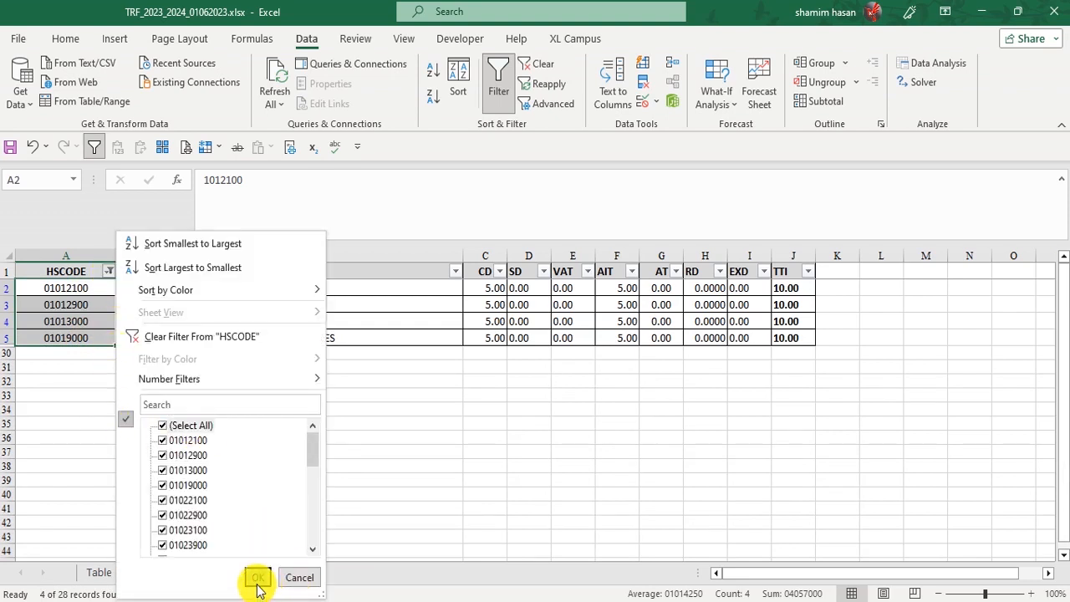
{"action": "left_click", "coordinate": [256, 578]}
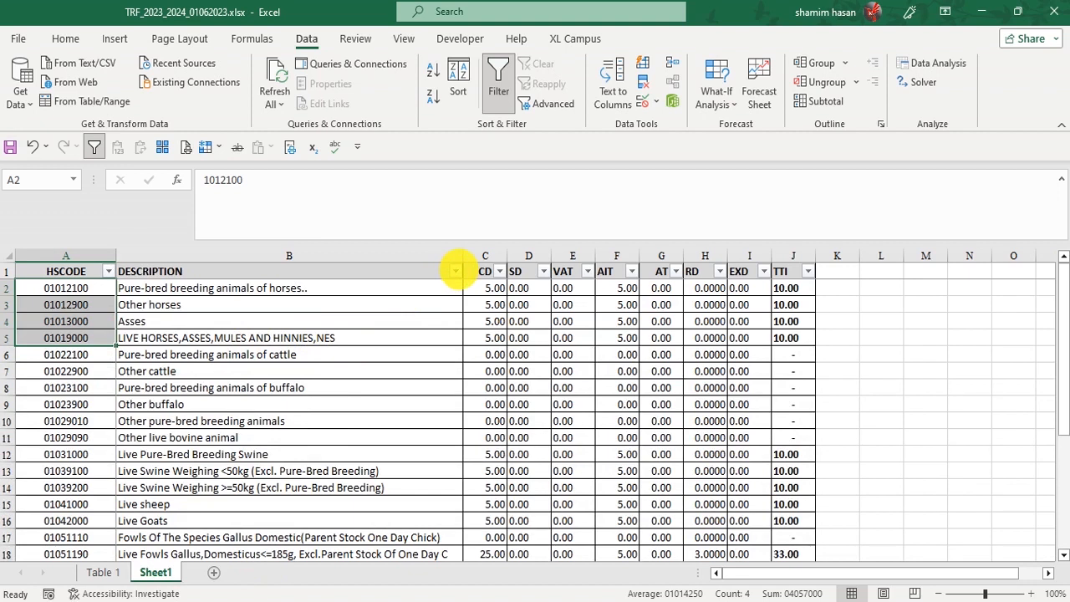
Search the DESCRIPTION filter for LIVE and show only Live Goats, Live Pure-Bred Breeding Swine and Live sheep
{"action": "left_click", "coordinate": [454, 270]}
{"action": "left_click", "coordinate": [314, 427]}
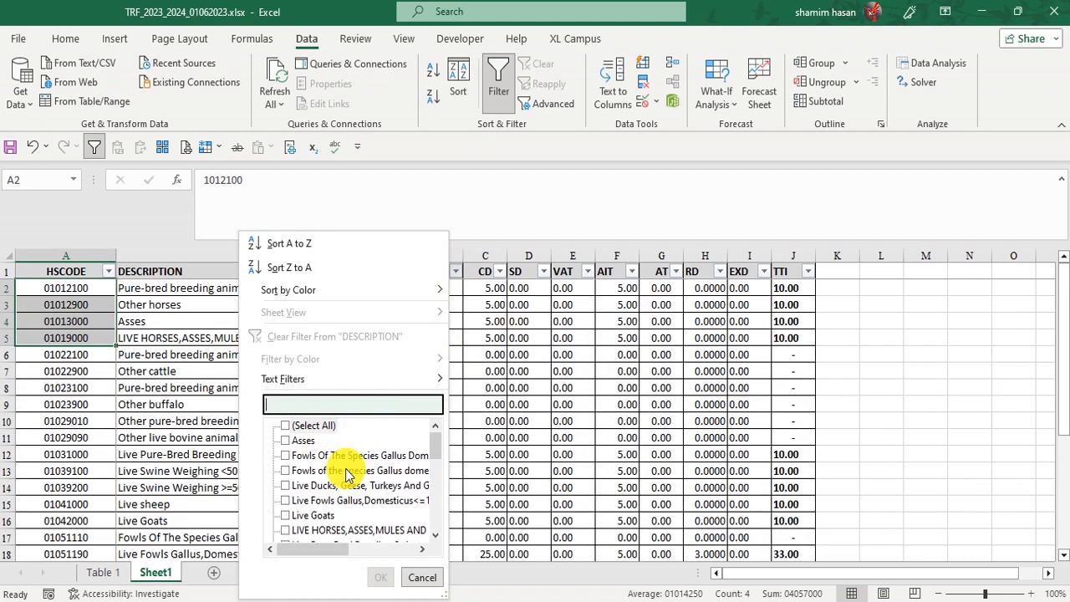
{"action": "type", "text": "LIVE"}
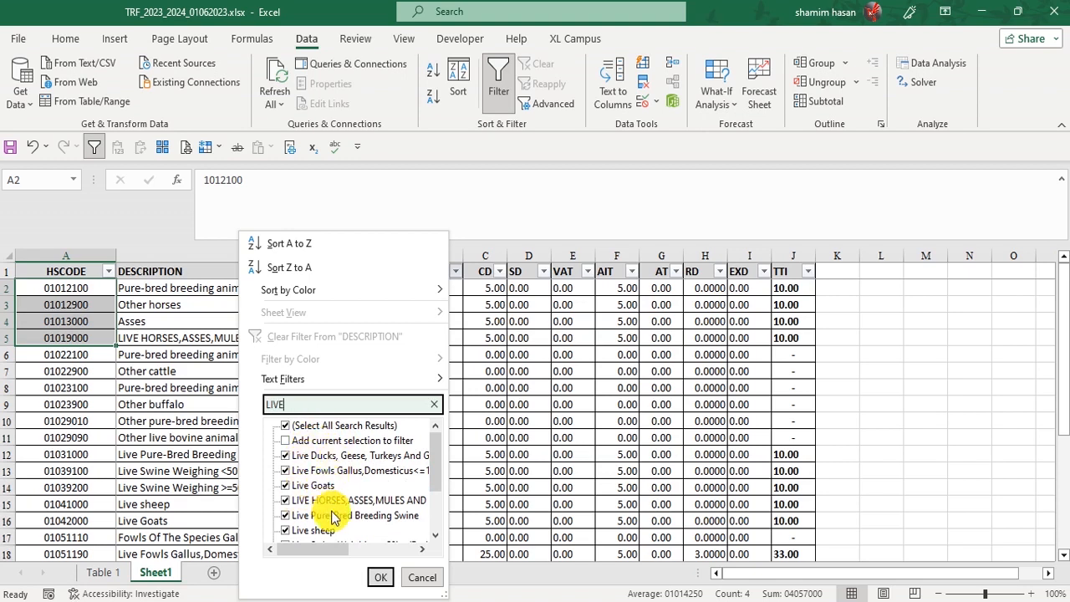
{"action": "scroll", "coordinate": [370, 518], "scroll_direction": "down", "scroll_amount": 1}
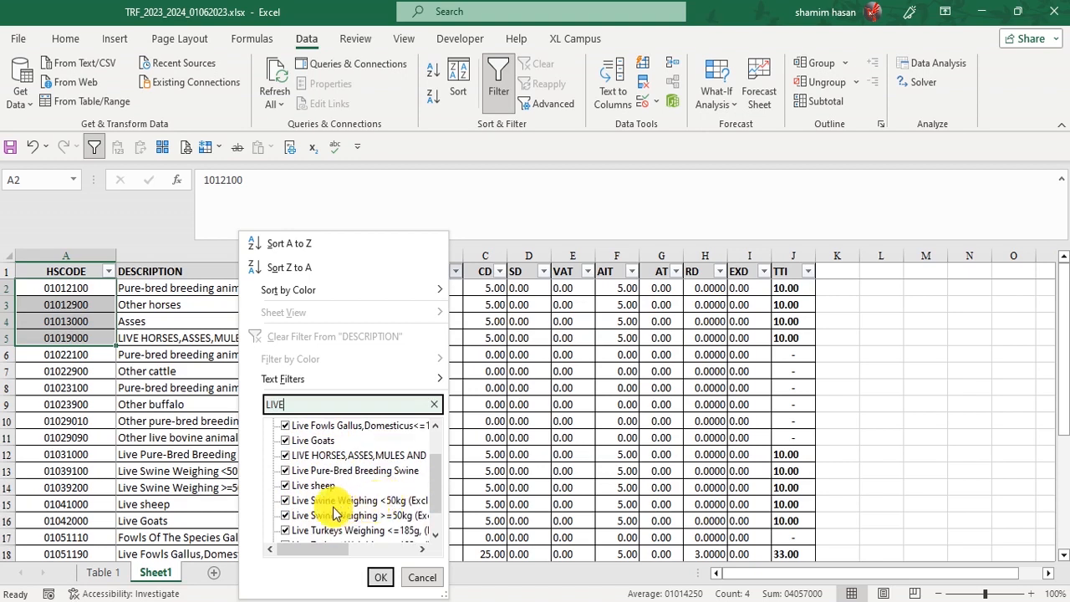
{"action": "scroll", "coordinate": [348, 497], "scroll_direction": "up", "scroll_amount": 1}
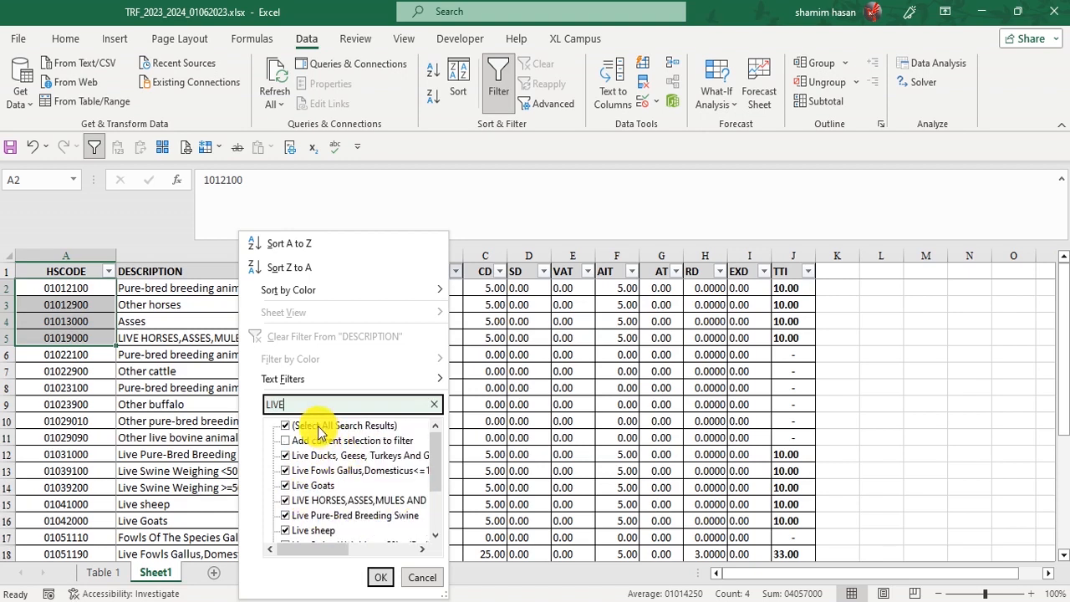
{"action": "left_click", "coordinate": [289, 425]}
{"action": "left_click", "coordinate": [311, 485]}
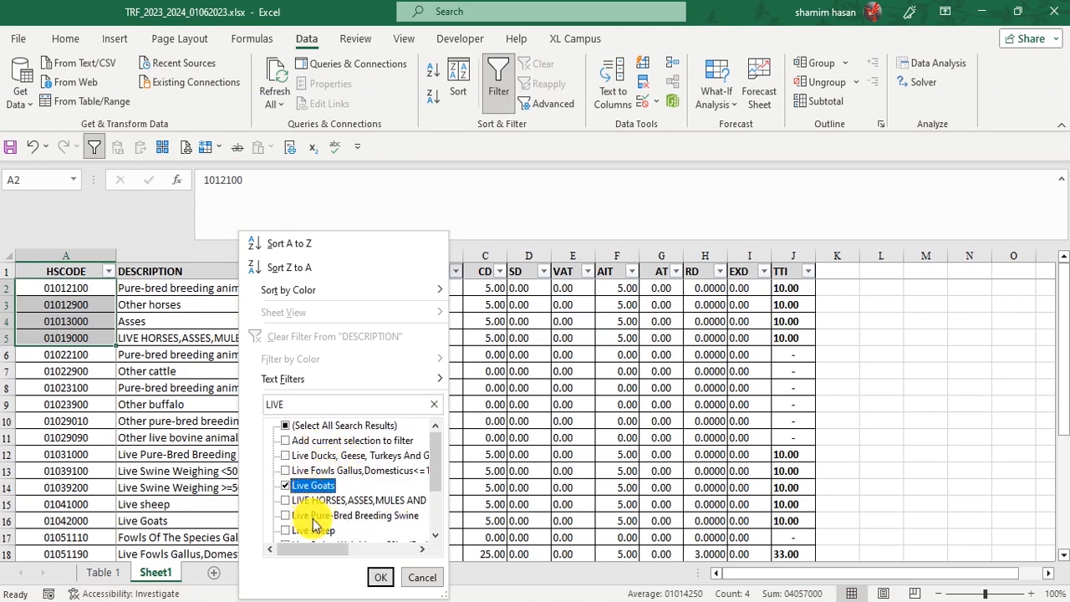
{"action": "left_click", "coordinate": [311, 515]}
{"action": "left_click", "coordinate": [311, 530]}
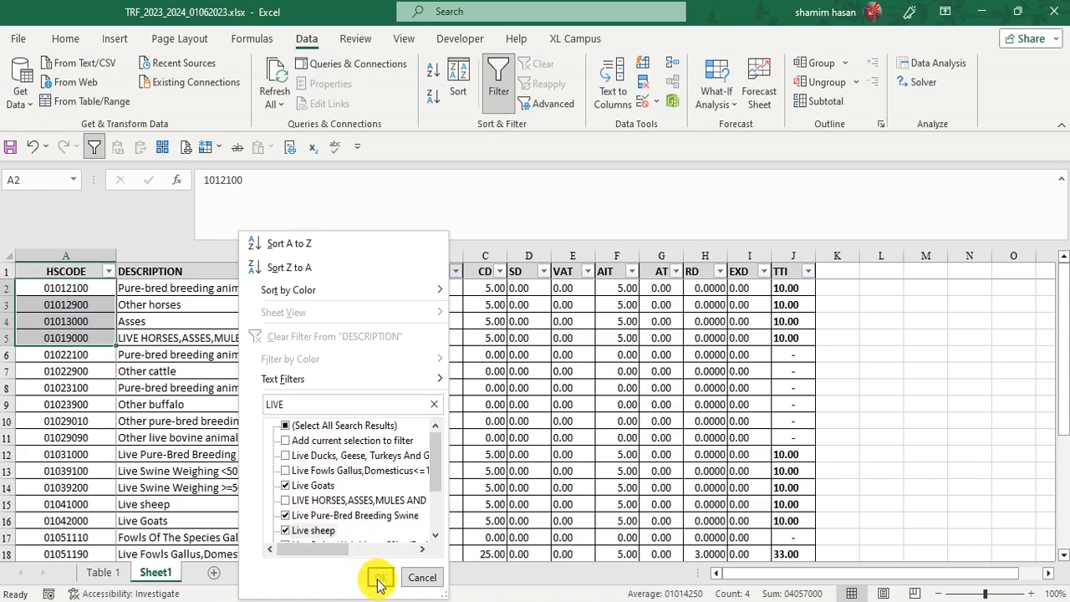
{"action": "left_click", "coordinate": [385, 580]}
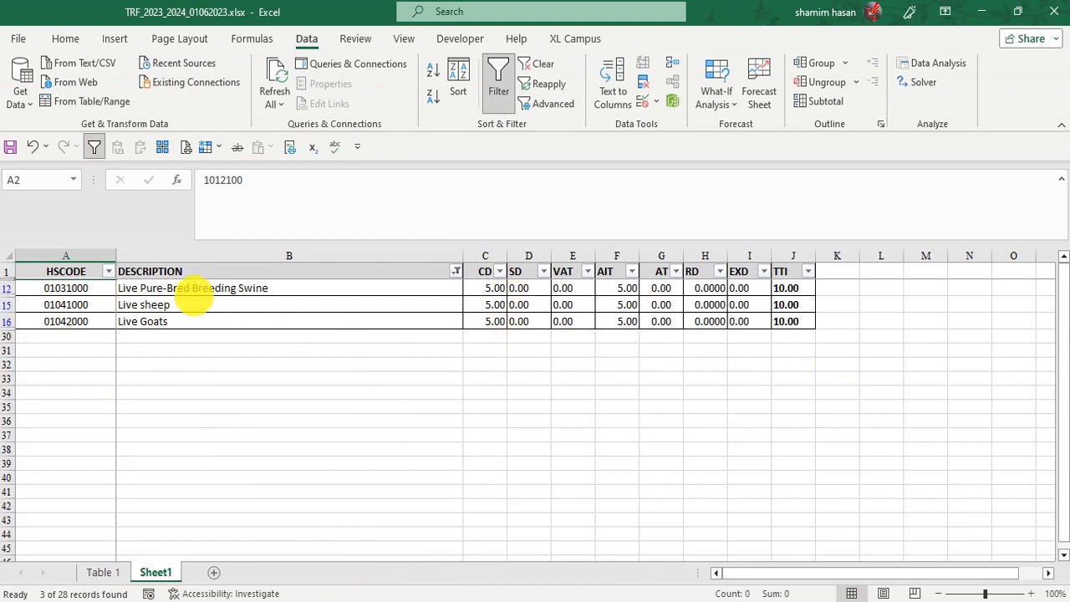
Clear the DESCRIPTION filter so that all rows are included again
{"action": "left_click", "coordinate": [190, 287]}
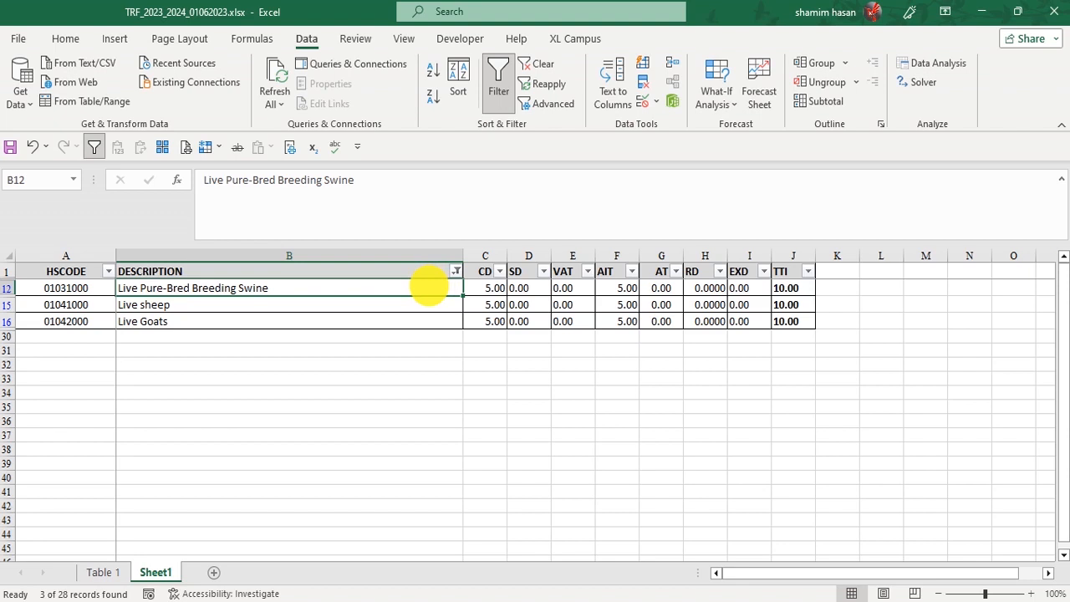
{"action": "left_click", "coordinate": [325, 437]}
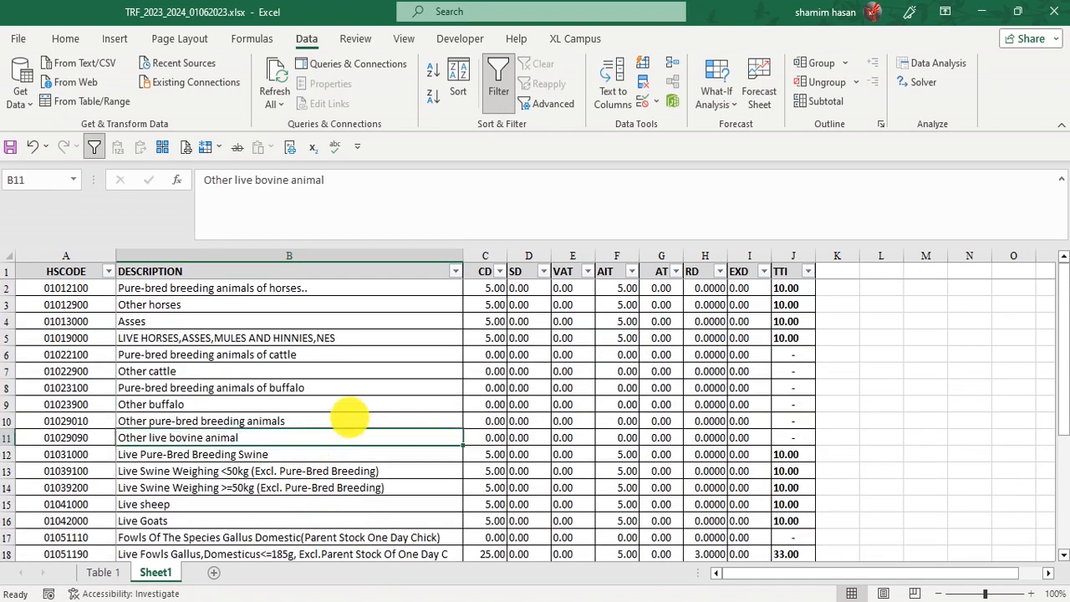
Examine the comparison operators offered by the custom text filter of the DESCRIPTION column, and close it without applying a filter
{"action": "left_click", "coordinate": [455, 272]}
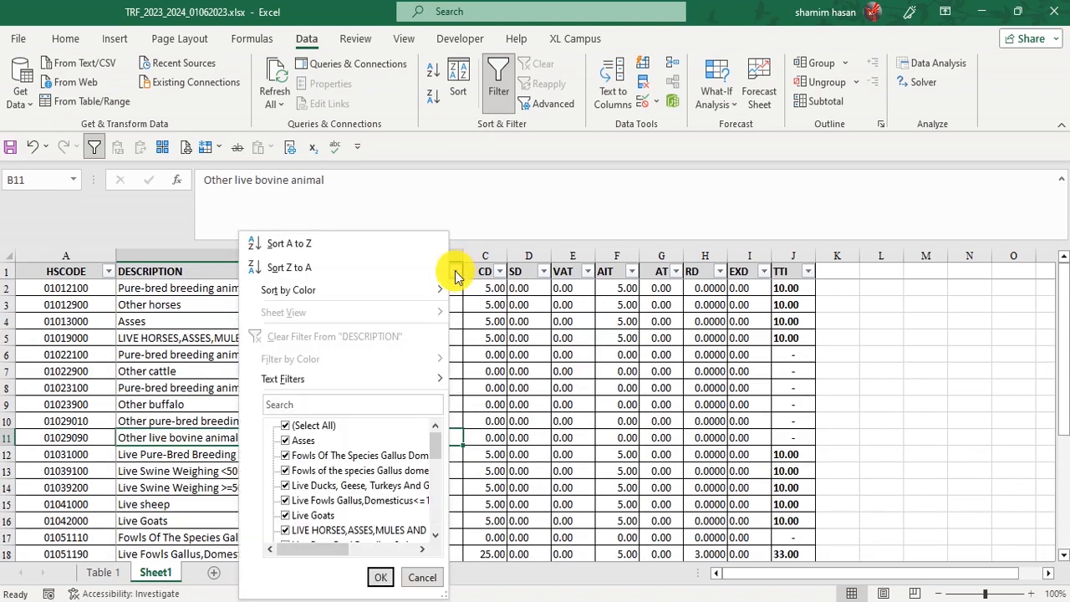
{"action": "mouse_move", "coordinate": [376, 383]}
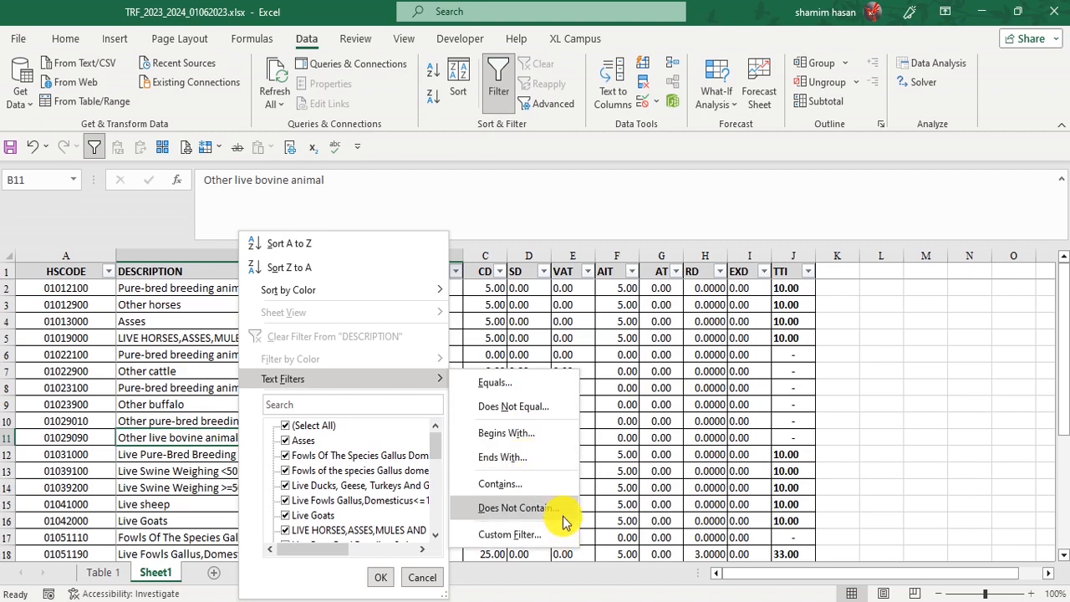
{"action": "left_click", "coordinate": [504, 547]}
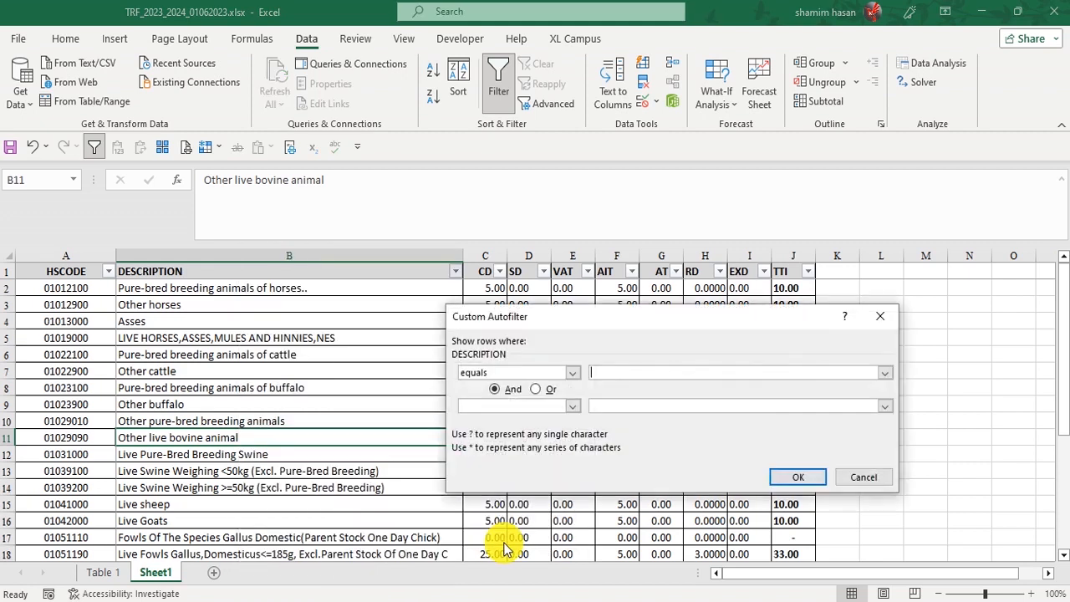
{"action": "left_click", "coordinate": [572, 378]}
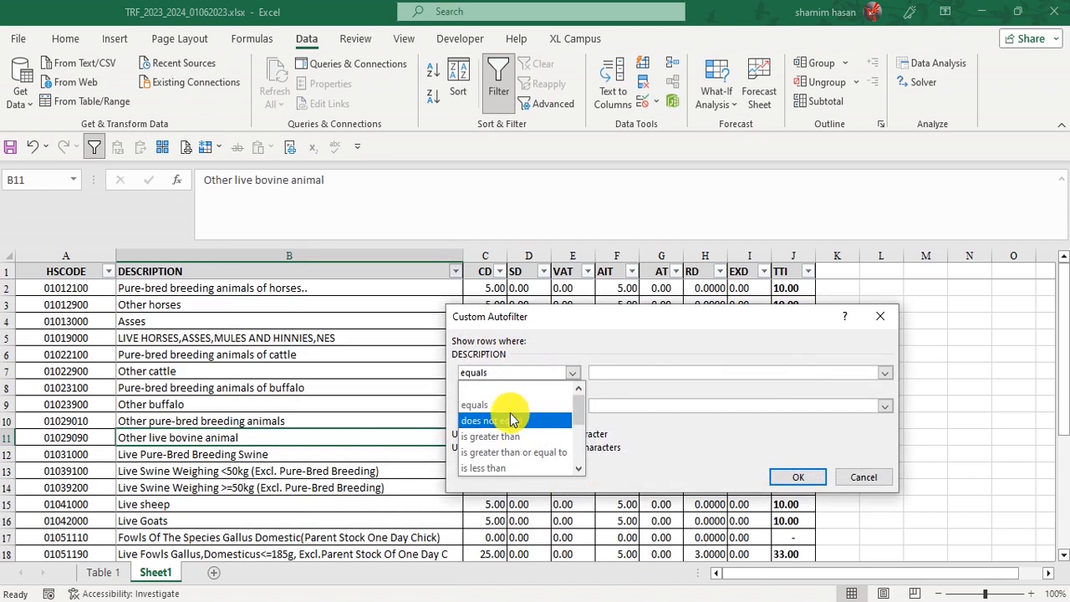
{"action": "scroll", "coordinate": [502, 422], "scroll_direction": "down", "scroll_amount": 2}
{"action": "scroll", "coordinate": [505, 405], "scroll_direction": "up", "scroll_amount": 3}
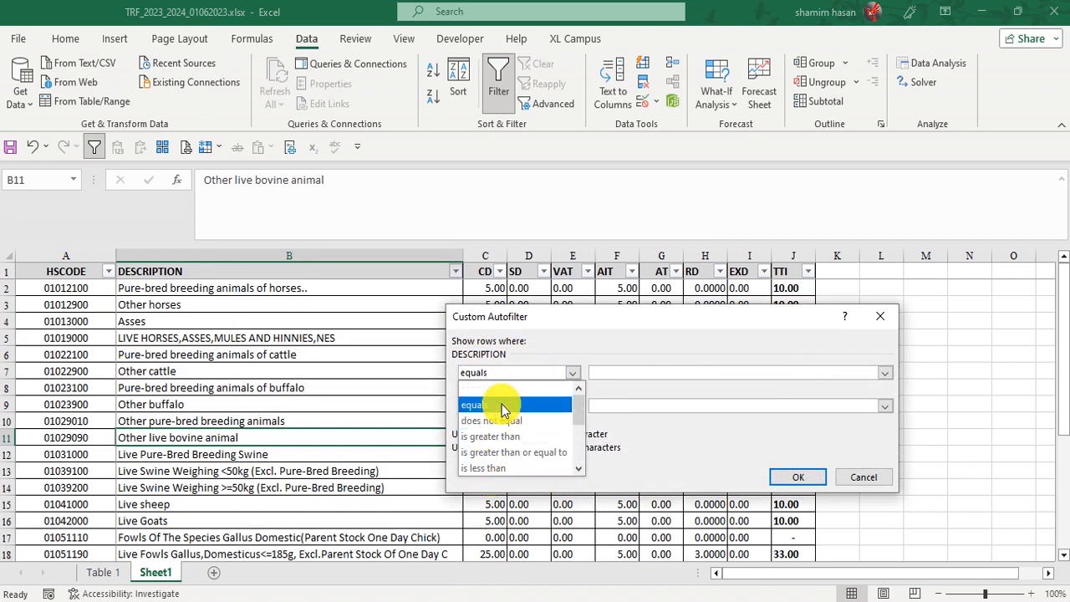
{"action": "left_click", "coordinate": [615, 321]}
{"action": "left_click_drag", "start_coordinate": [565, 314], "coordinate": [396, 275]}
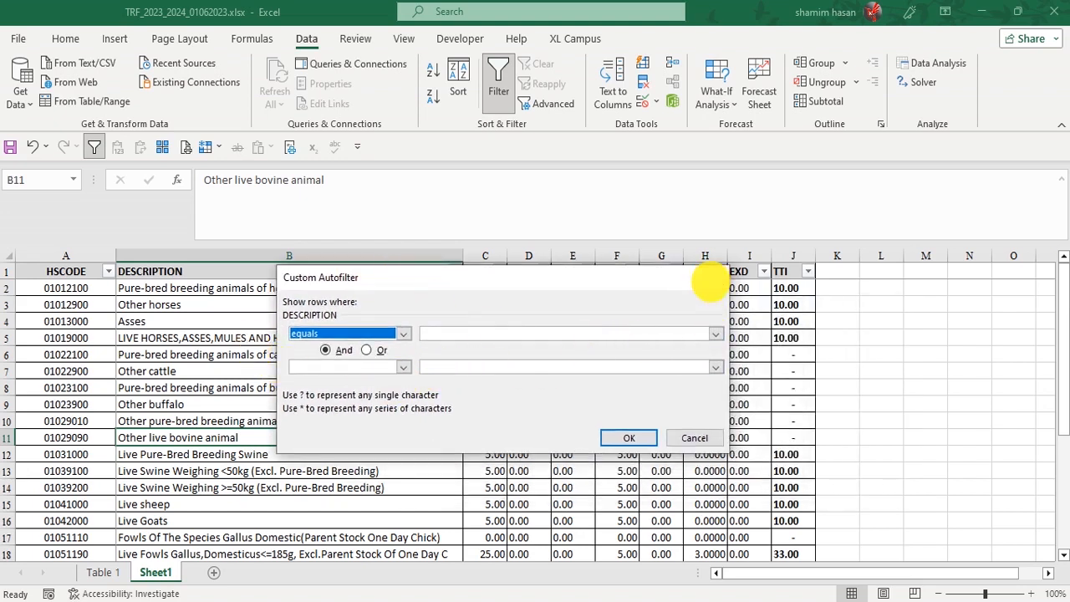
{"action": "left_click", "coordinate": [711, 277]}
Try to filter the HSCODE column with a custom number filter for codes equal to 01
{"action": "left_click", "coordinate": [107, 271]}
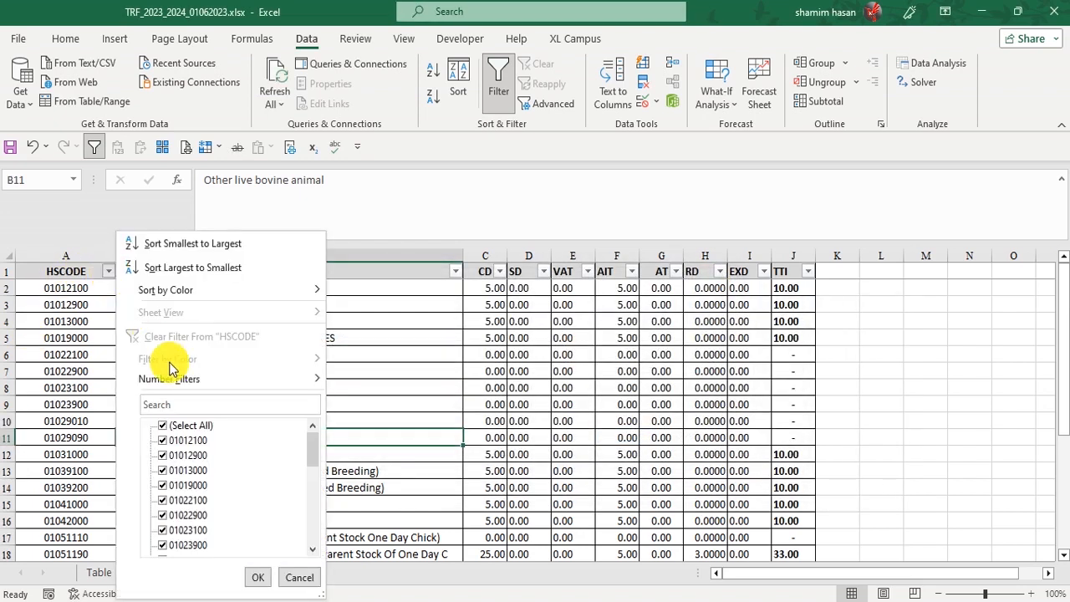
{"action": "mouse_move", "coordinate": [187, 381]}
{"action": "left_click", "coordinate": [425, 585]}
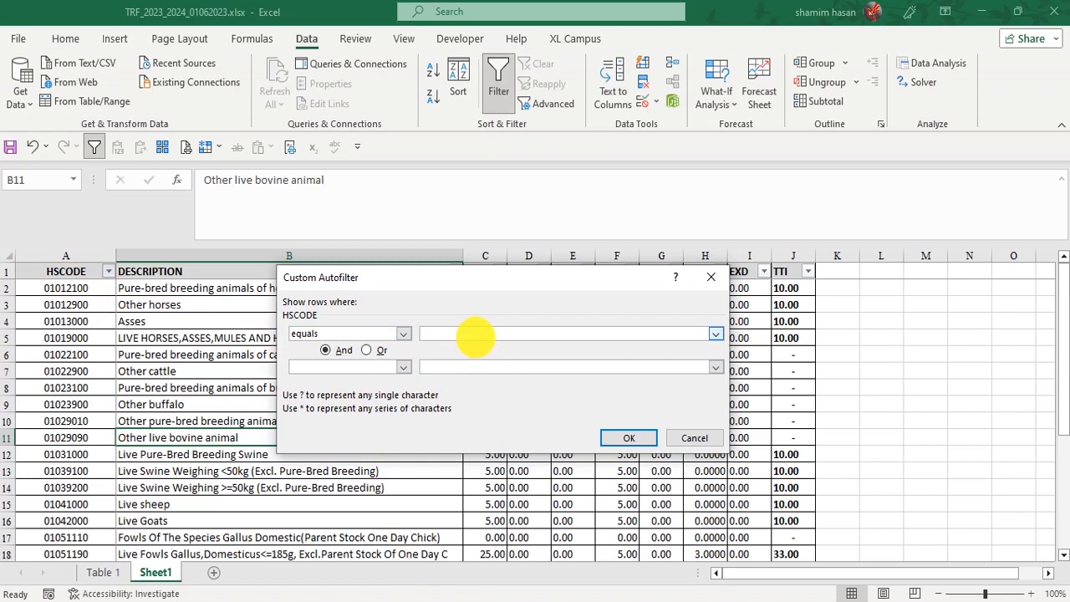
{"action": "left_click", "coordinate": [473, 336]}
{"action": "type", "text": "0110"}
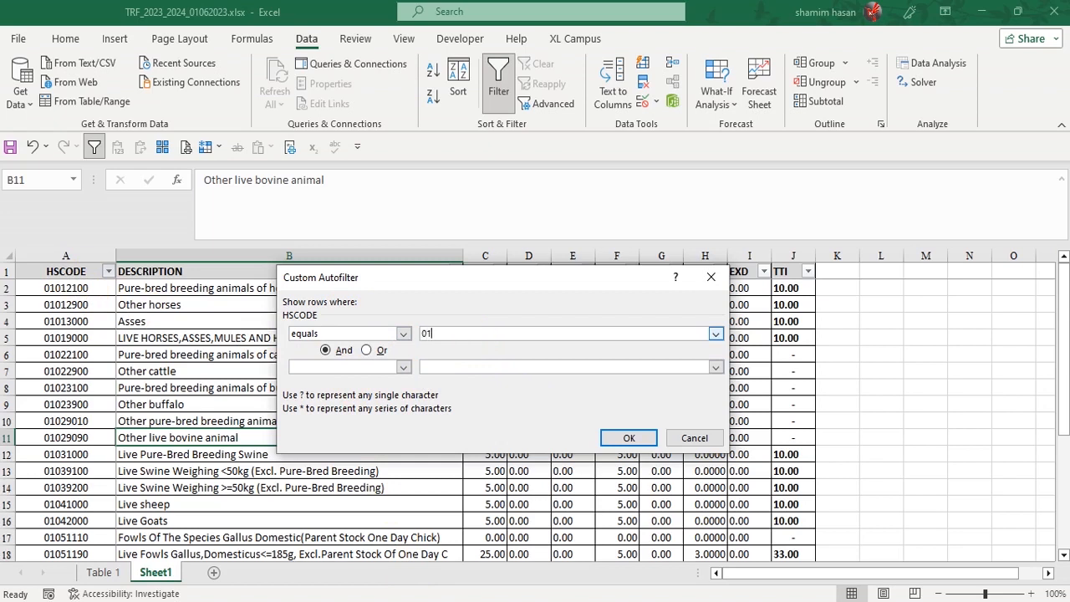
{"action": "key", "text": "BackSpace"}
{"action": "key", "text": "BackSpace"}
{"action": "left_click", "coordinate": [618, 436]}
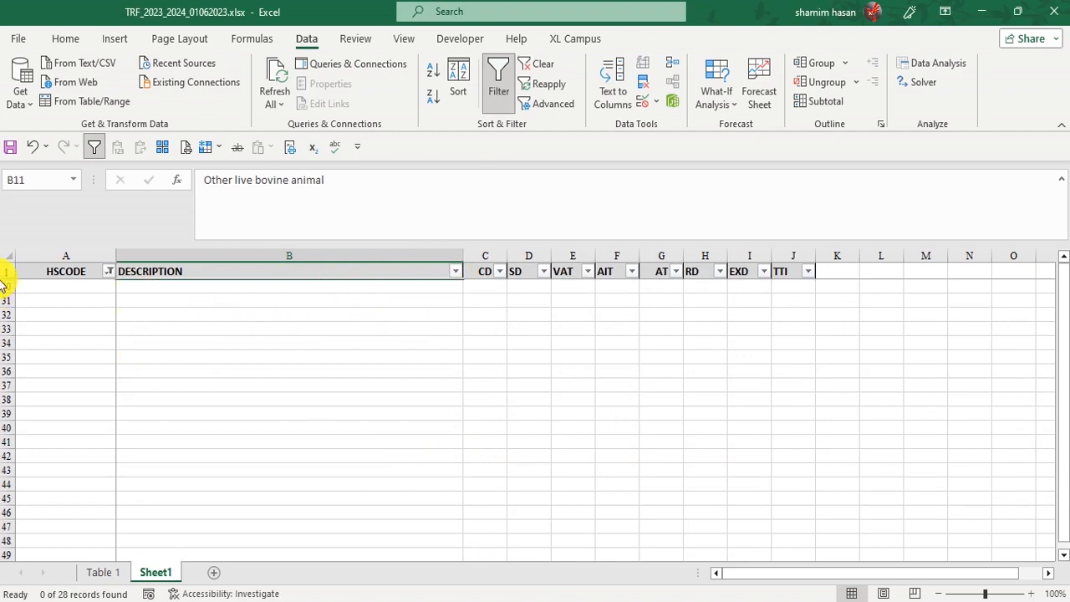
Remove the filter from the table and reapply it to the header row with all rows included
{"action": "left_click", "coordinate": [94, 150]}
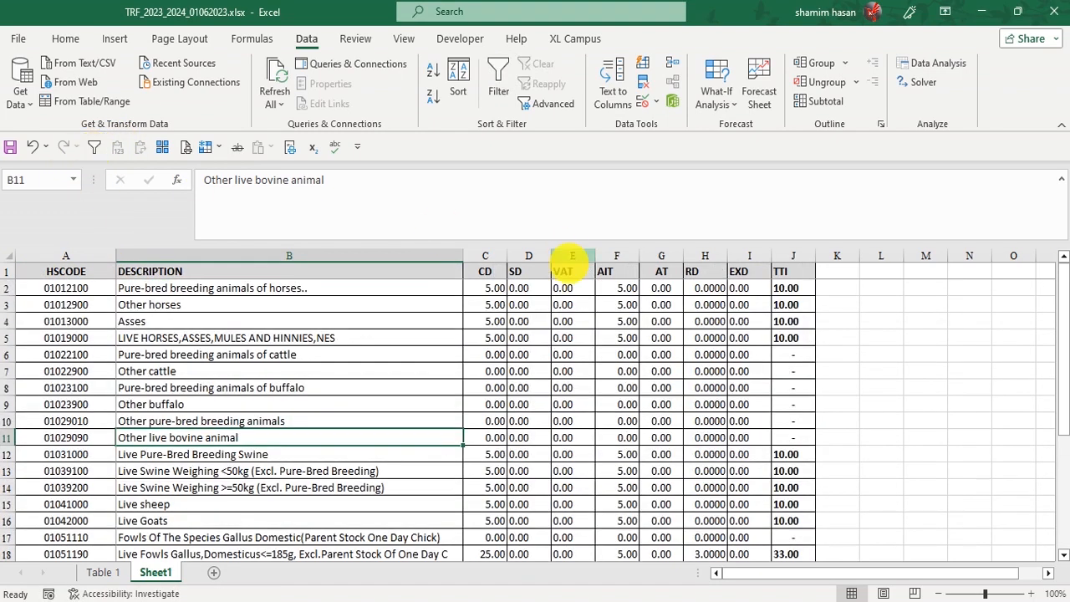
{"action": "left_click", "coordinate": [78, 270]}
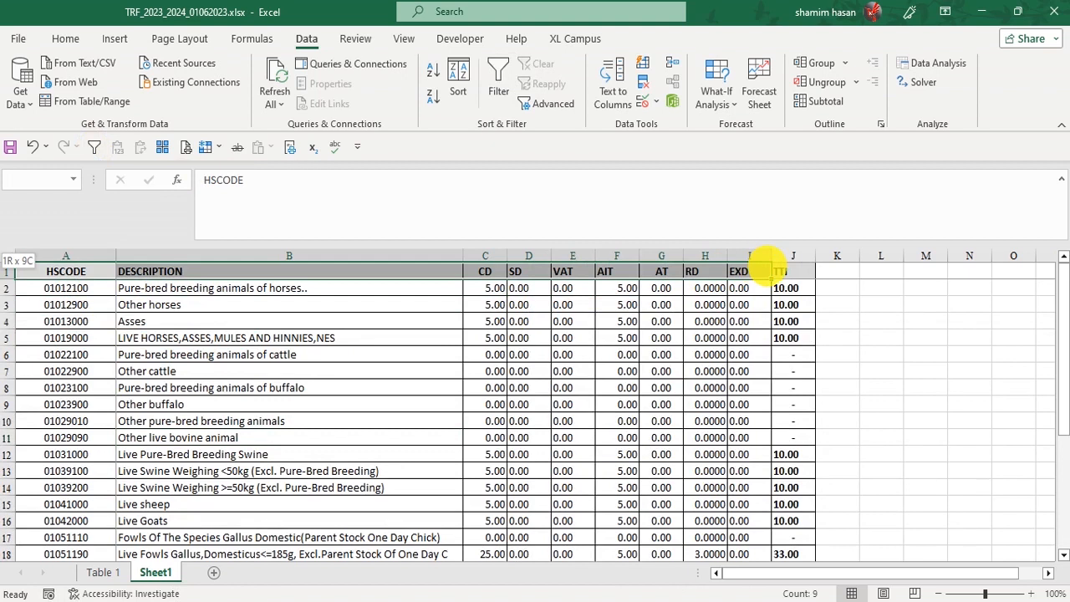
{"action": "left_click", "coordinate": [177, 270]}
{"action": "left_click", "coordinate": [94, 147]}
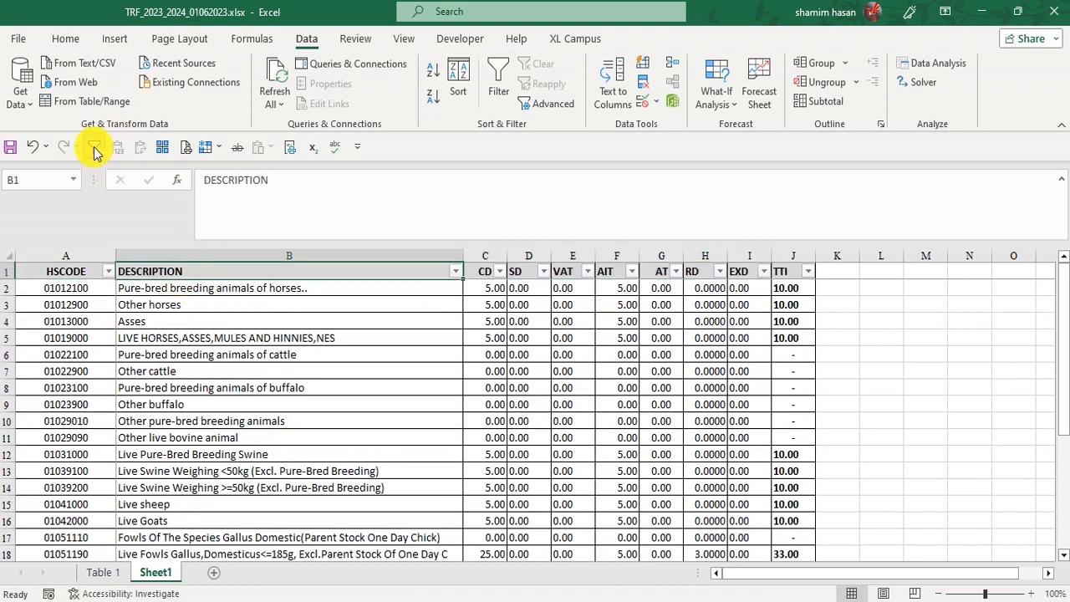
{"action": "left_click", "coordinate": [372, 369]}
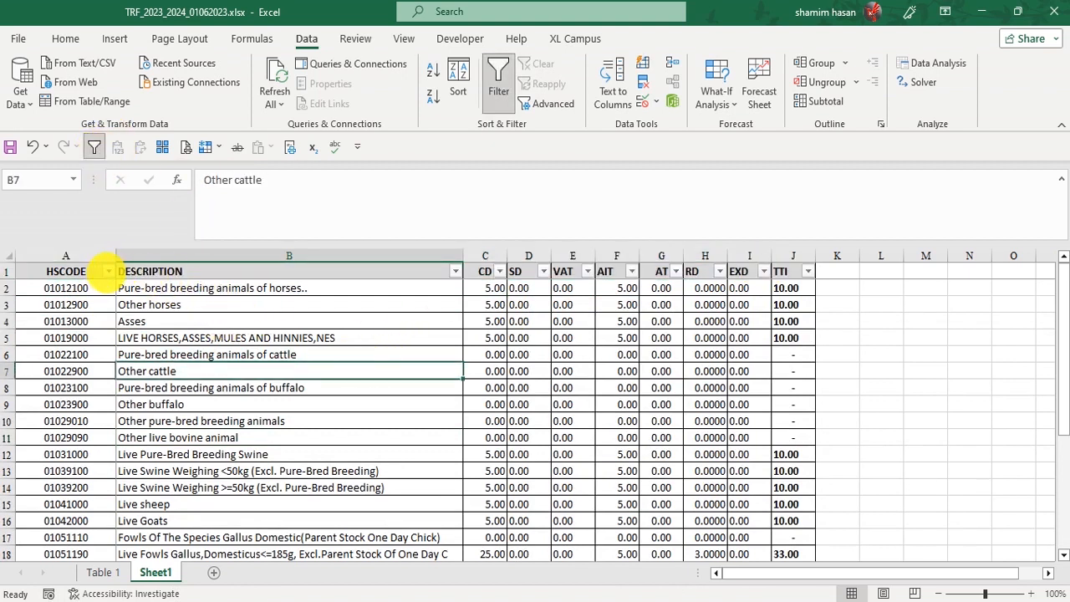
{"action": "left_click", "coordinate": [108, 271]}
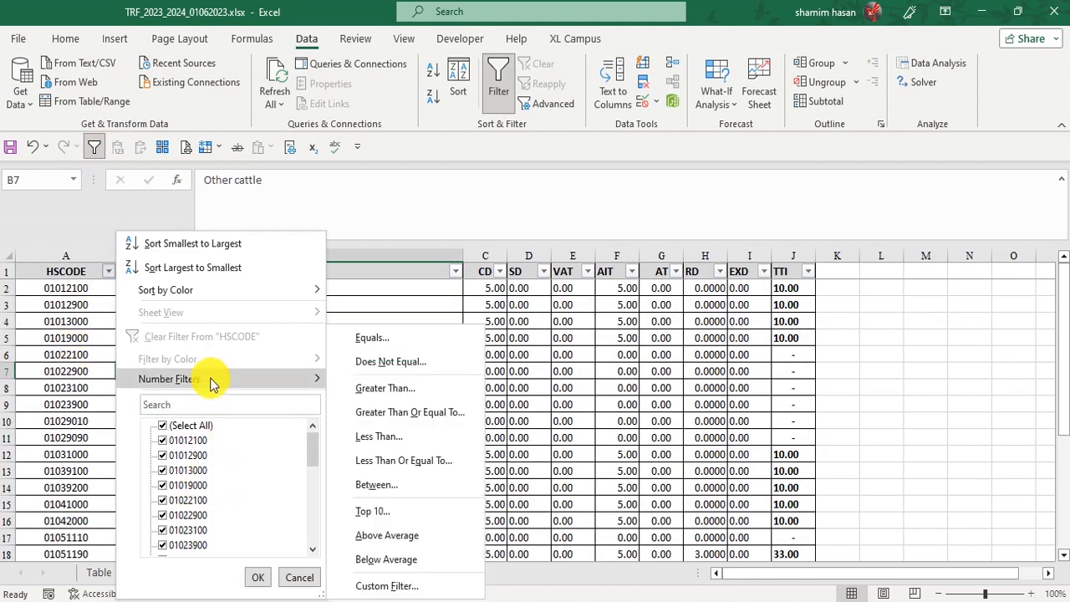
{"action": "left_click", "coordinate": [401, 585]}
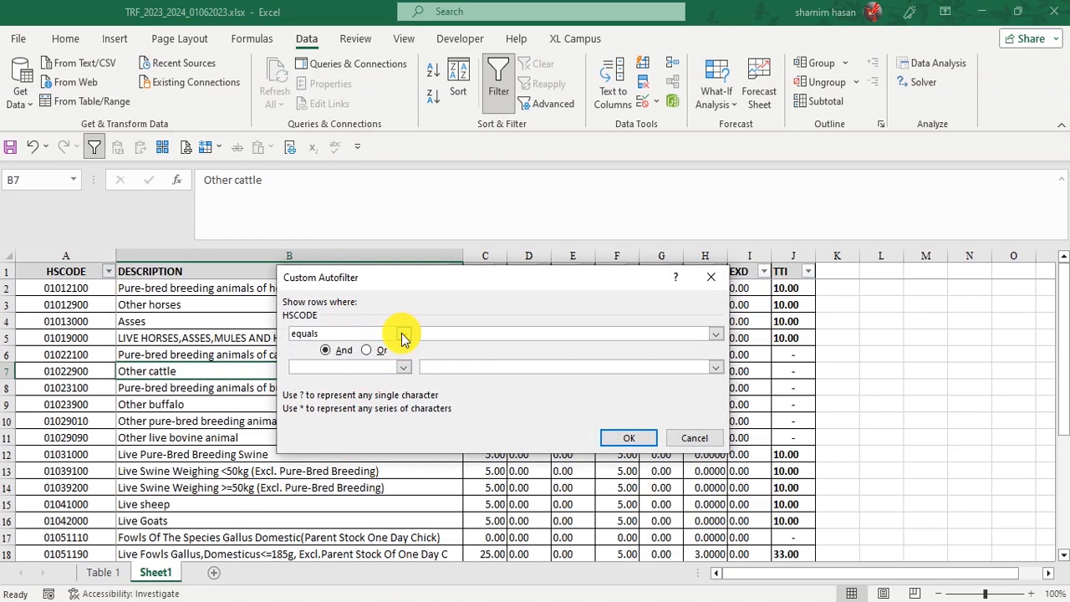
{"action": "left_click_drag", "start_coordinate": [383, 283], "coordinate": [293, 311]}
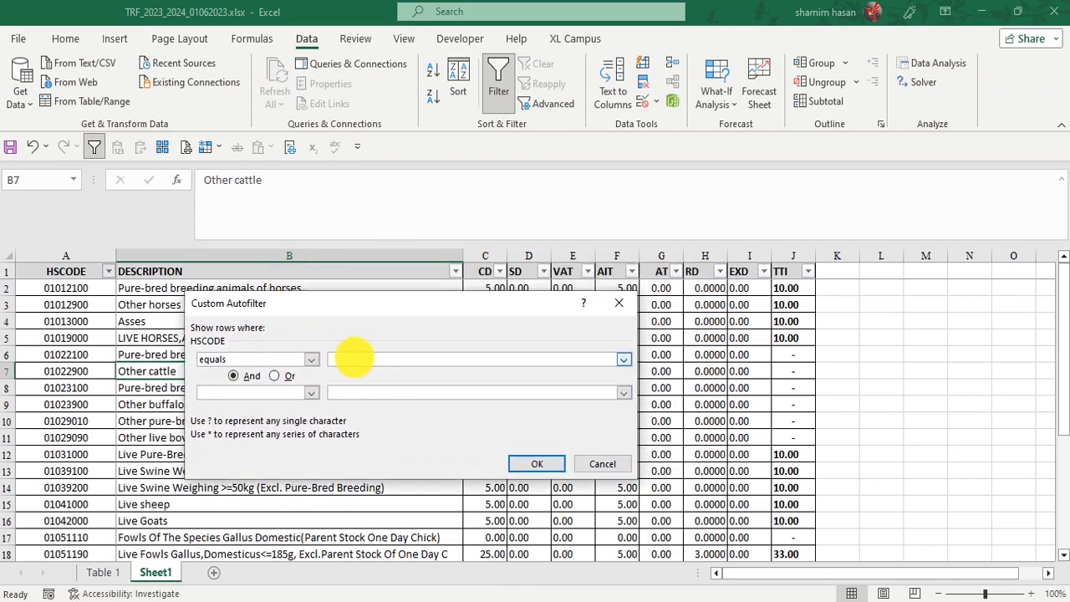
{"action": "type", "text": "010"}
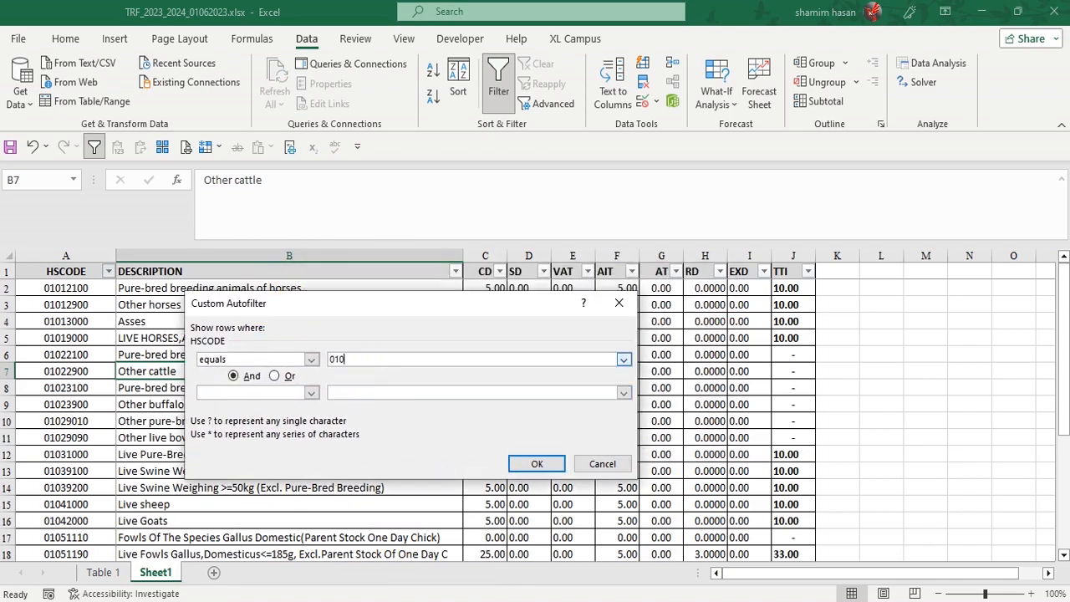
{"action": "key", "text": "Escape"}
Apply a custom number filter to the HSCODE column for codes equal to 01012100, and select the filtered code cell
{"action": "left_click", "coordinate": [37, 271]}
{"action": "left_click", "coordinate": [108, 271]}
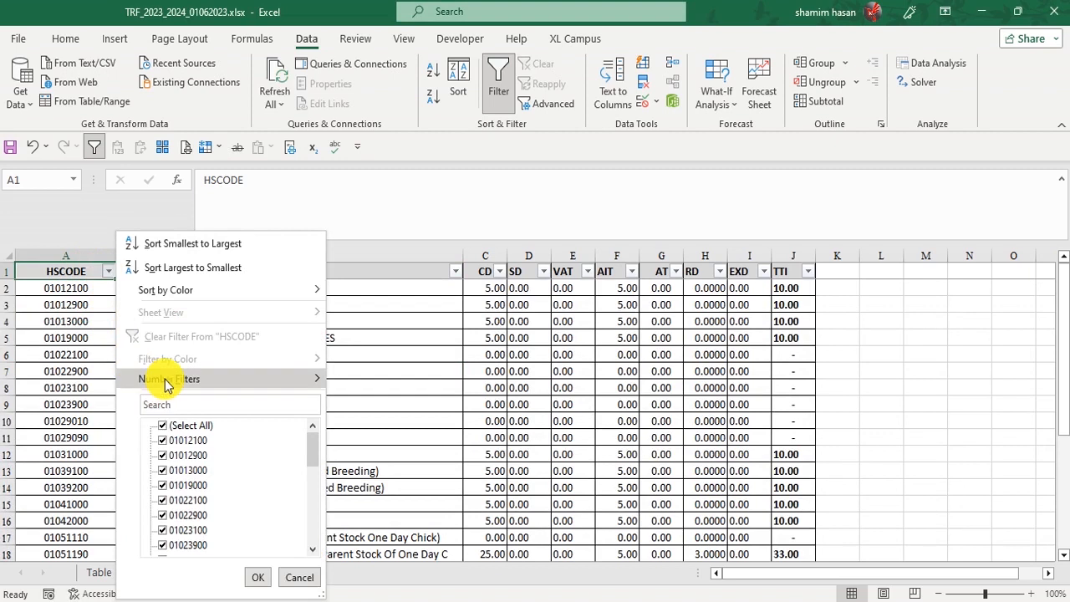
{"action": "mouse_move", "coordinate": [159, 379]}
{"action": "left_click", "coordinate": [388, 585]}
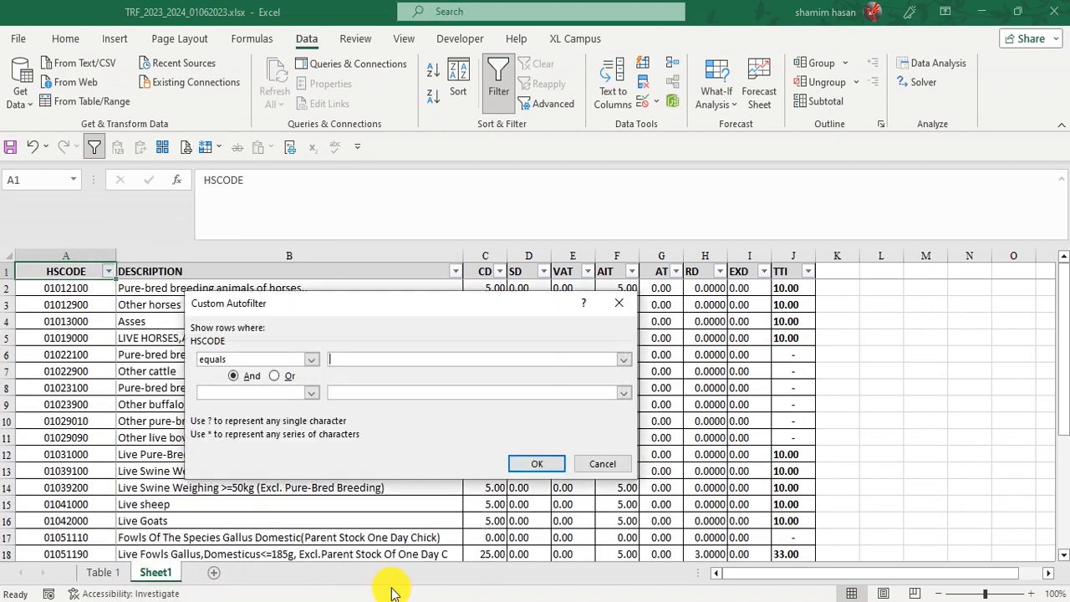
{"action": "left_click", "coordinate": [310, 361]}
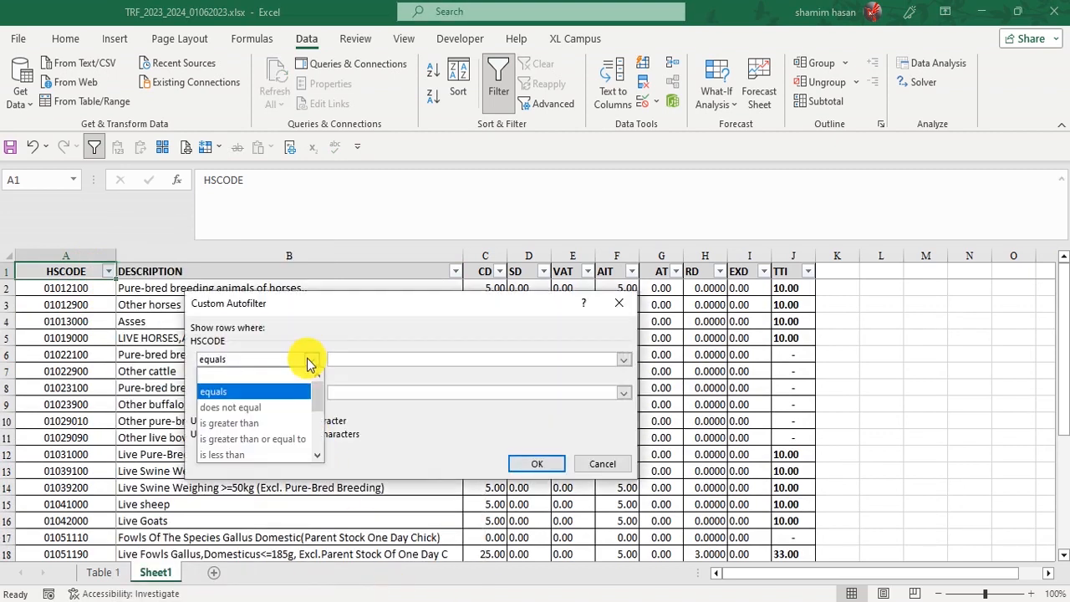
{"action": "left_click", "coordinate": [215, 391]}
{"action": "left_click", "coordinate": [372, 360]}
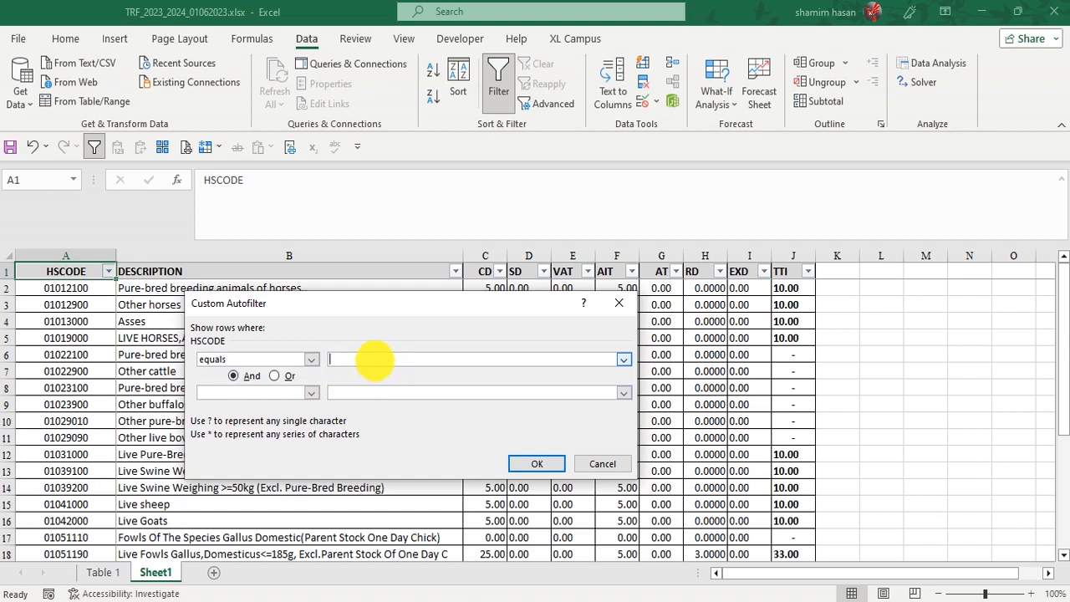
{"action": "type", "text": "01012100"}
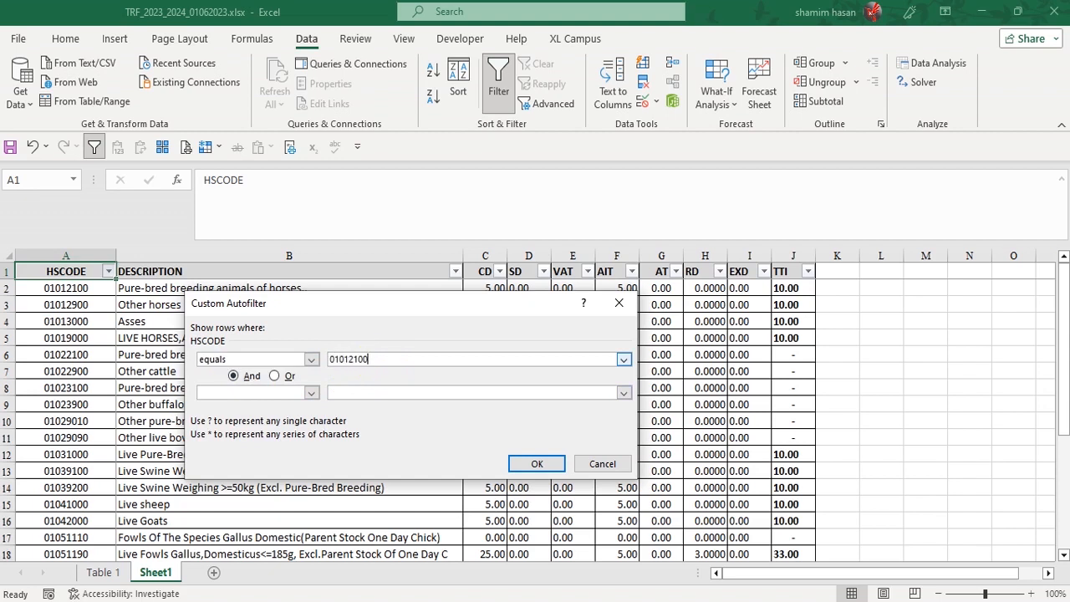
{"action": "left_click", "coordinate": [418, 389]}
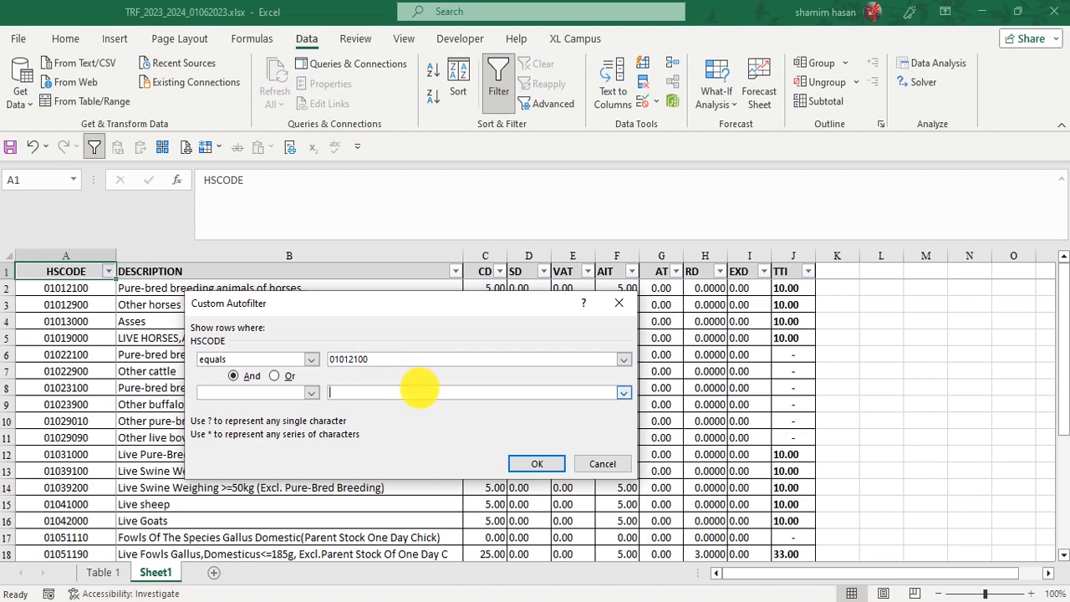
{"action": "left_click", "coordinate": [535, 463]}
{"action": "left_click", "coordinate": [67, 289]}
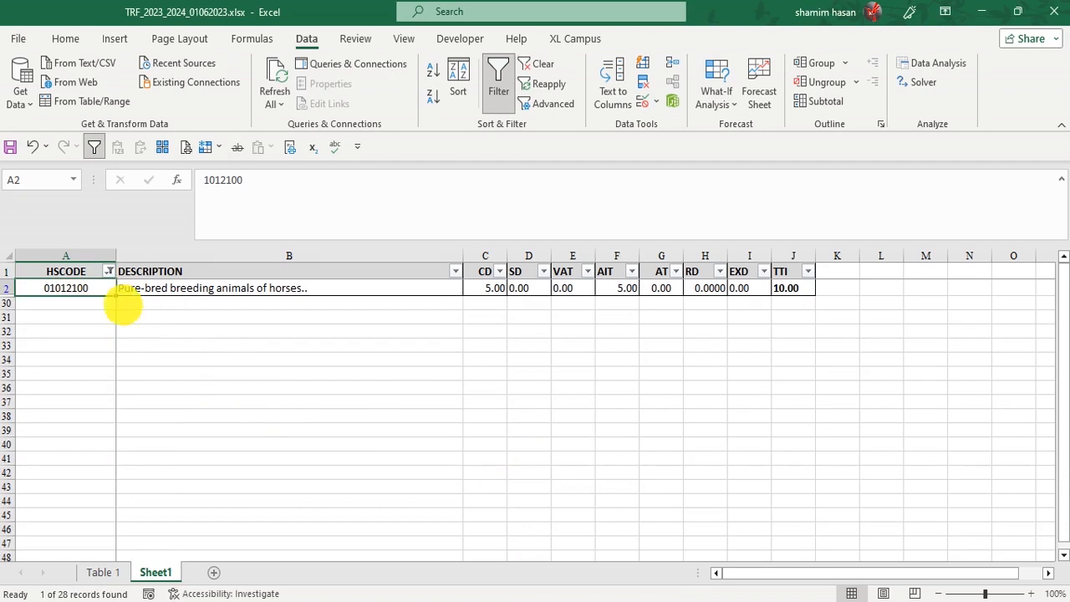
{"action": "left_click", "coordinate": [108, 271]}
{"action": "mouse_move", "coordinate": [207, 386]}
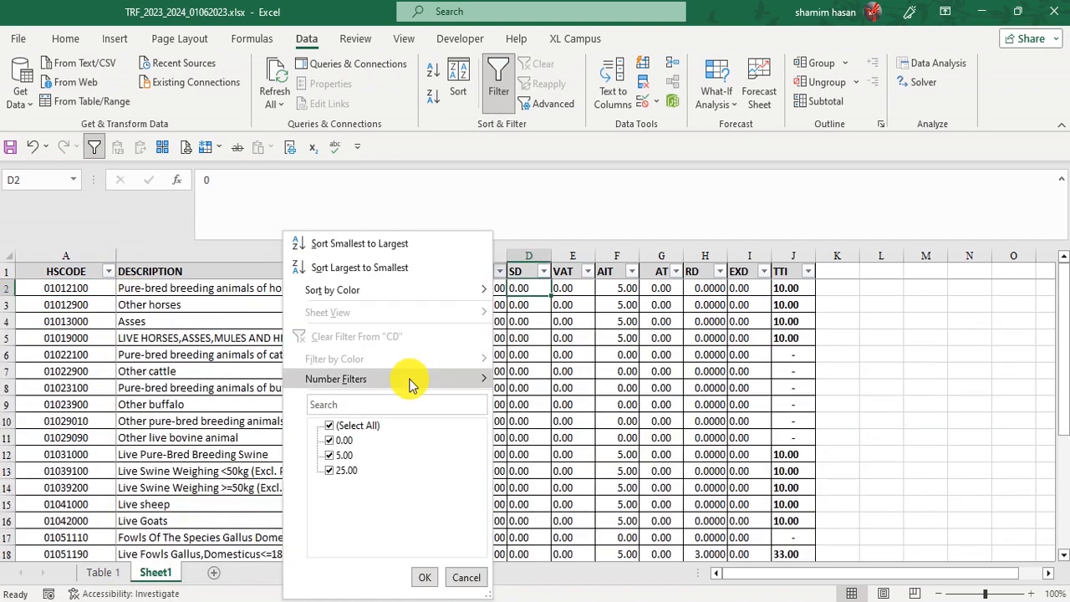
Filter the CD column to values greater than 5, and select the filtered CD values
{"action": "mouse_move", "coordinate": [409, 381]}
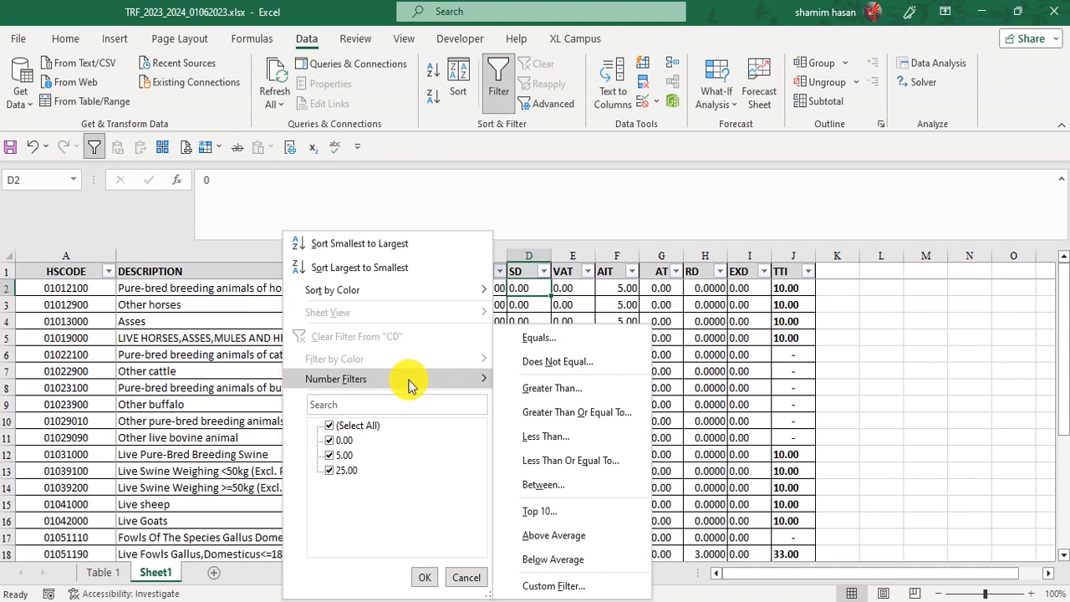
{"action": "left_click", "coordinate": [539, 389]}
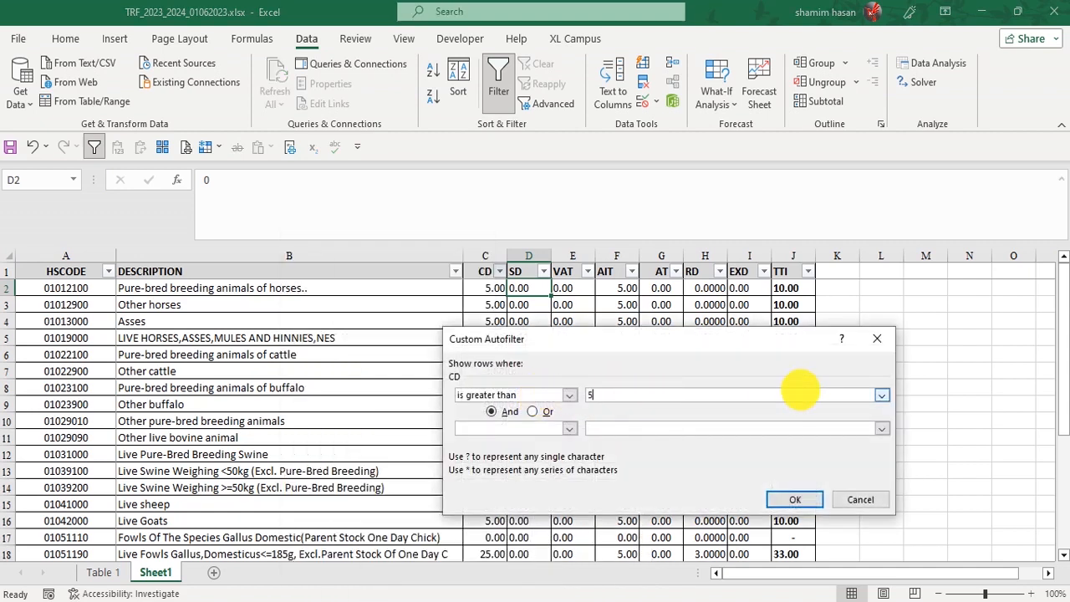
{"action": "left_click", "coordinate": [792, 498]}
{"action": "left_click_drag", "start_coordinate": [489, 287], "coordinate": [493, 388]}
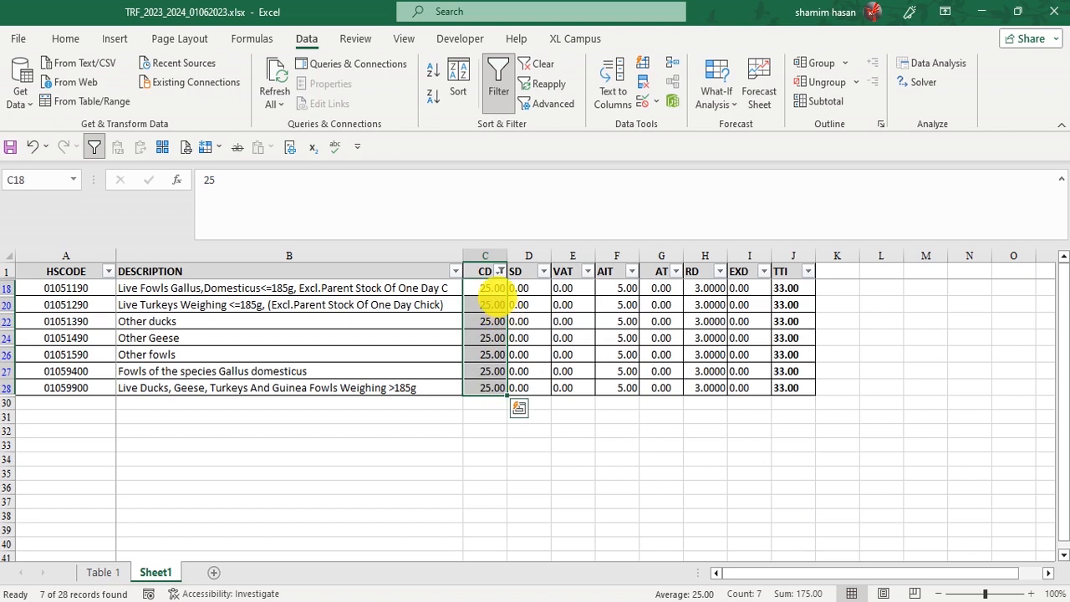
Change the CD column's number filter to values greater than 2
{"action": "left_click", "coordinate": [499, 271]}
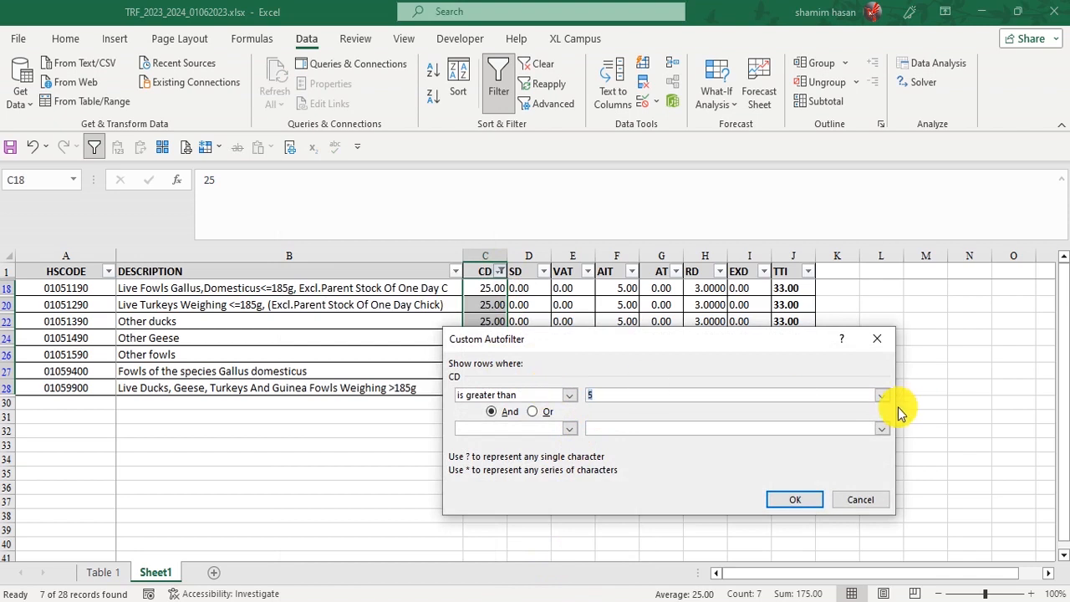
{"action": "left_click", "coordinate": [778, 499]}
{"action": "scroll", "coordinate": [510, 368], "scroll_direction": "down", "scroll_amount": 3}
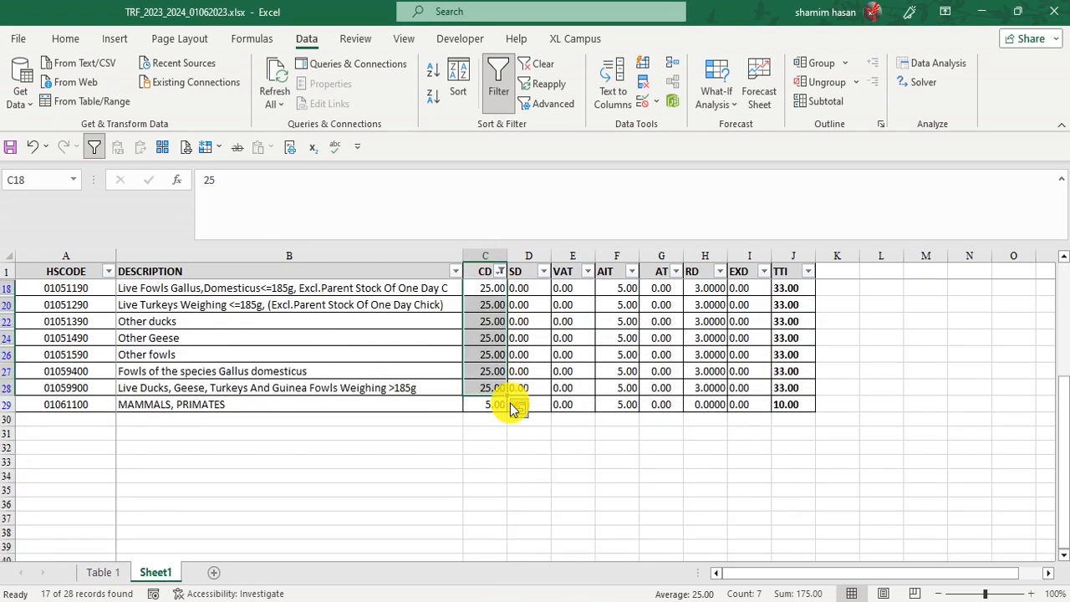
Change the CD column's custom number filter to values greater than 25
{"action": "left_click", "coordinate": [500, 270]}
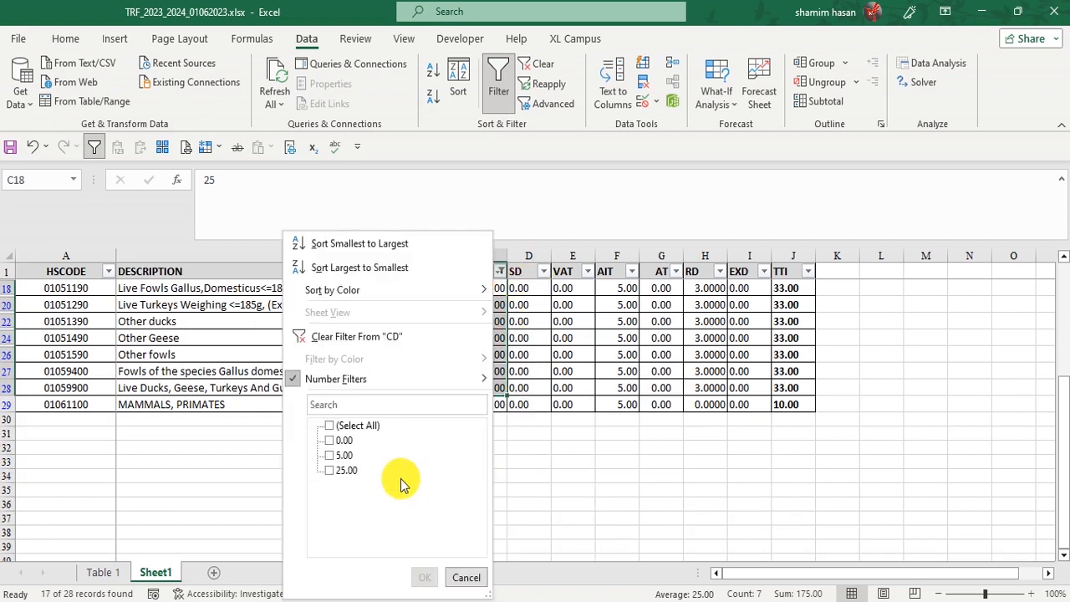
{"action": "mouse_move", "coordinate": [410, 380]}
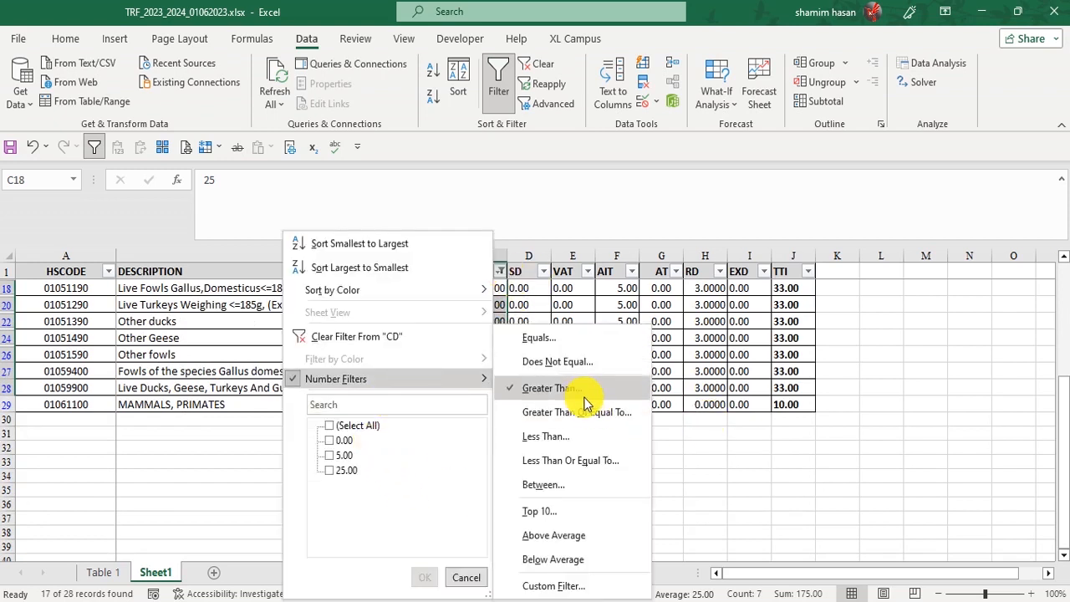
{"action": "left_click", "coordinate": [552, 585]}
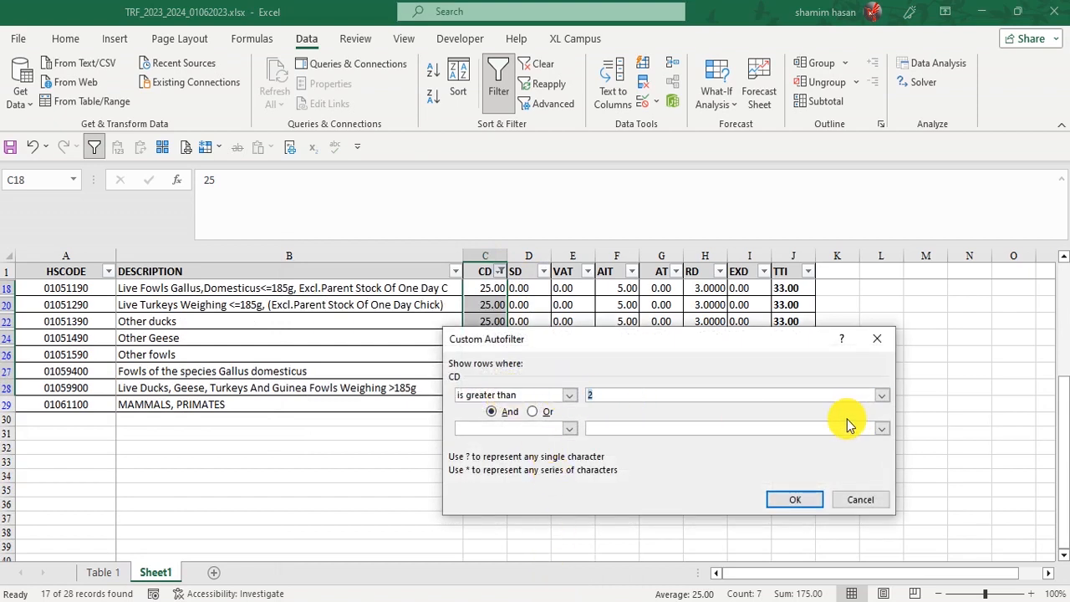
{"action": "left_click", "coordinate": [815, 502]}
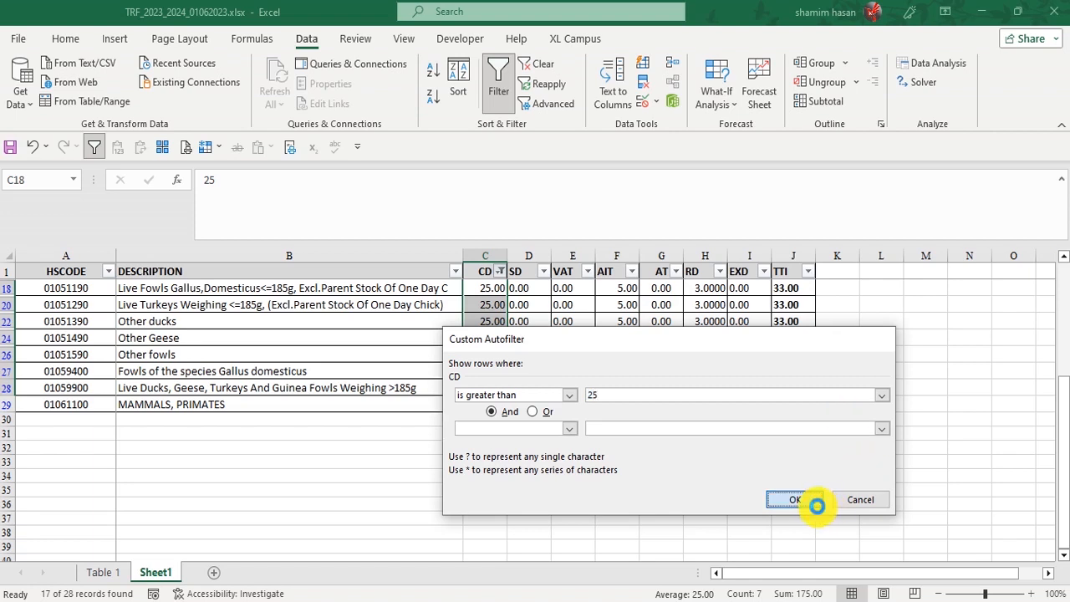
Reset the CD column's filter to include all values
{"action": "left_click", "coordinate": [500, 271]}
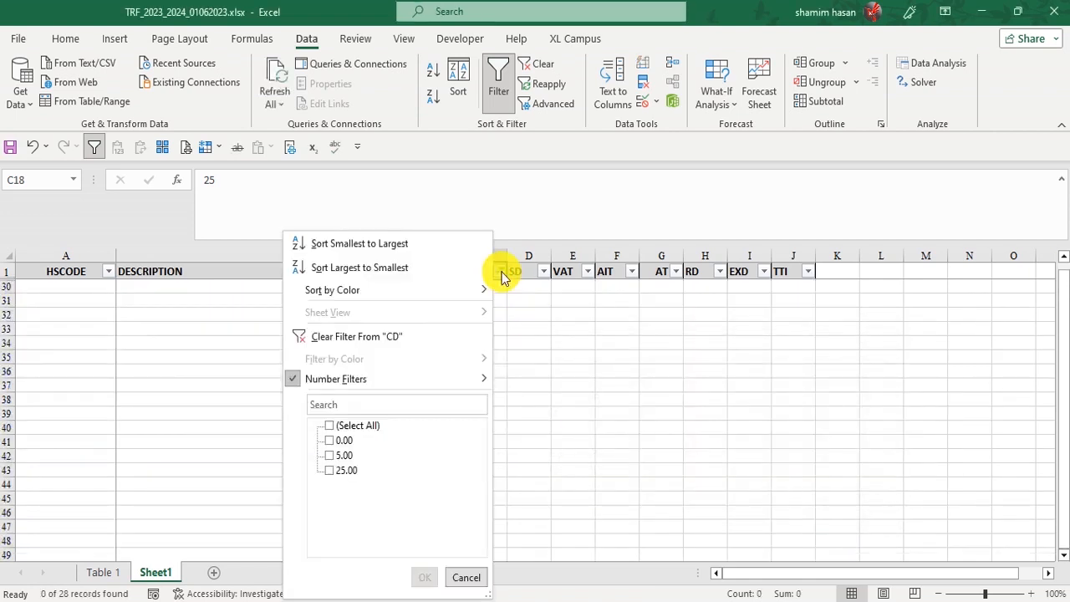
{"action": "left_click", "coordinate": [361, 425]}
{"action": "left_click", "coordinate": [425, 576]}
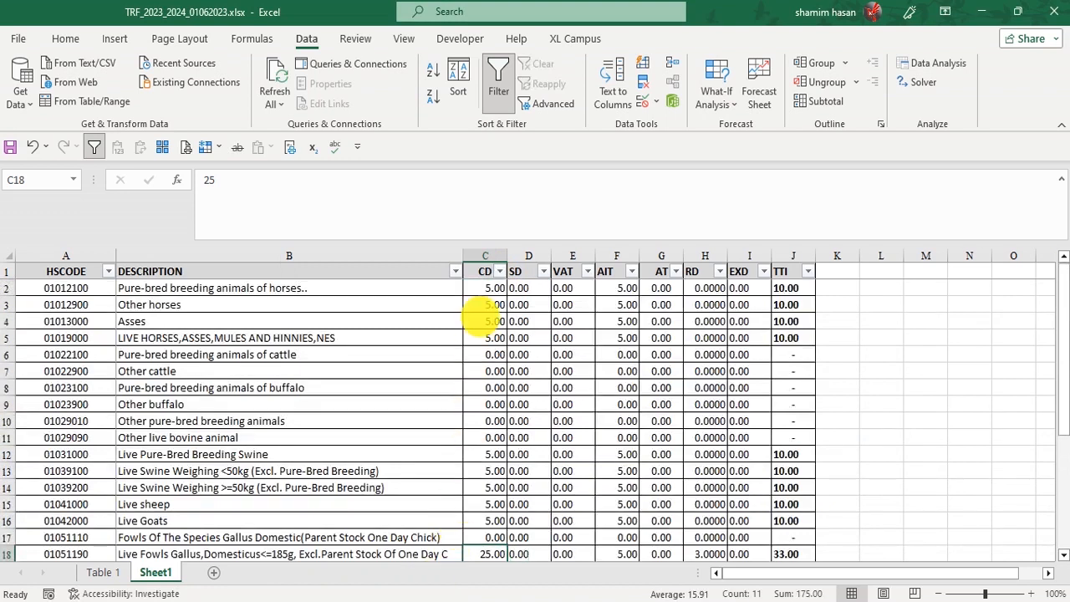
Filter the CD column to values less than 25, and review the CD values in the filtered rows
{"action": "left_click", "coordinate": [500, 270]}
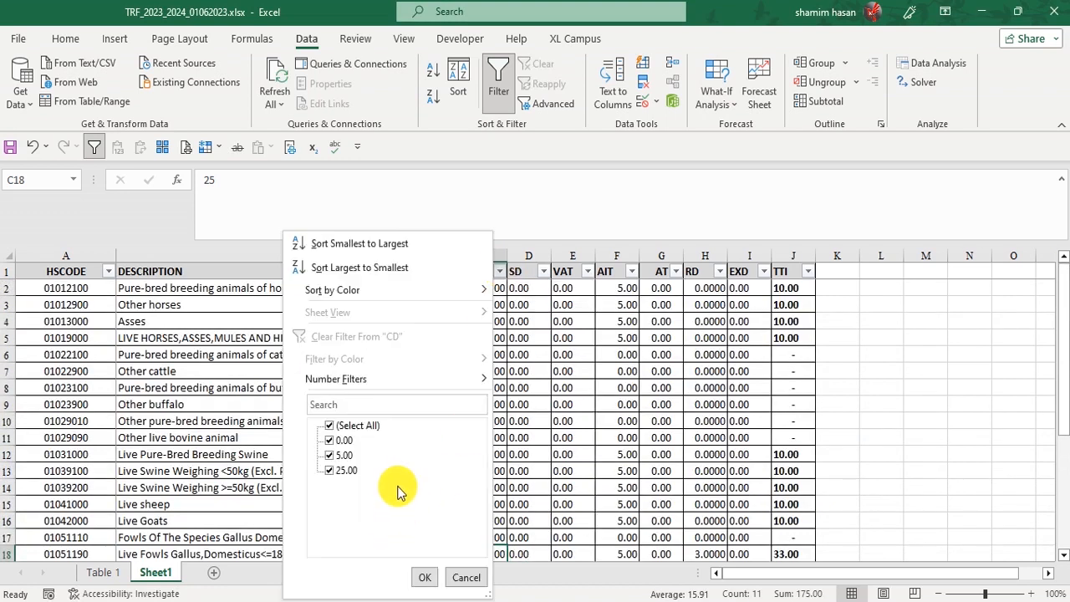
{"action": "mouse_move", "coordinate": [394, 380]}
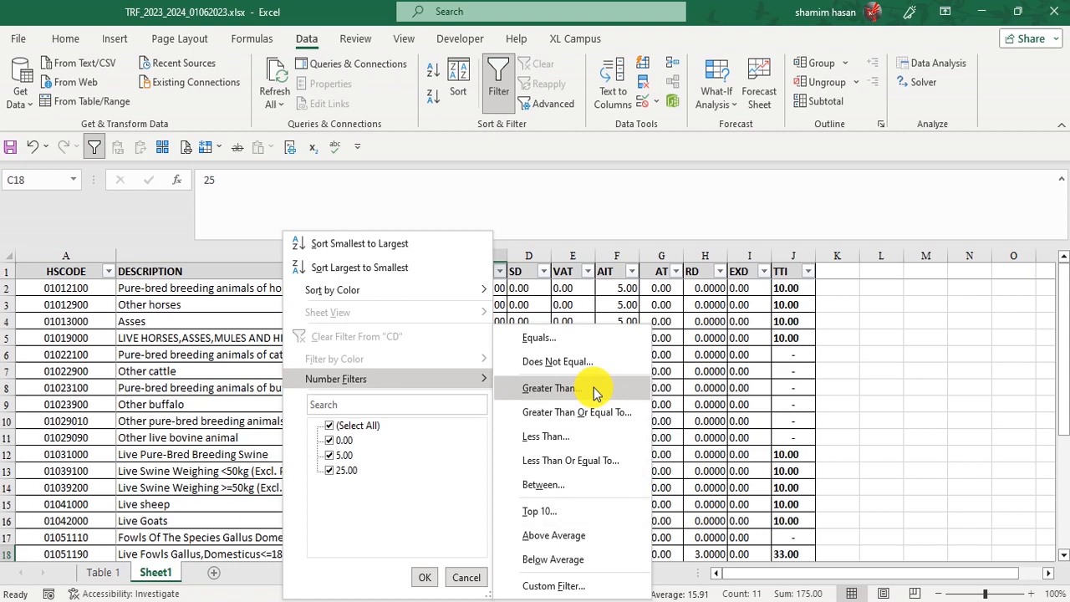
{"action": "left_click", "coordinate": [595, 437]}
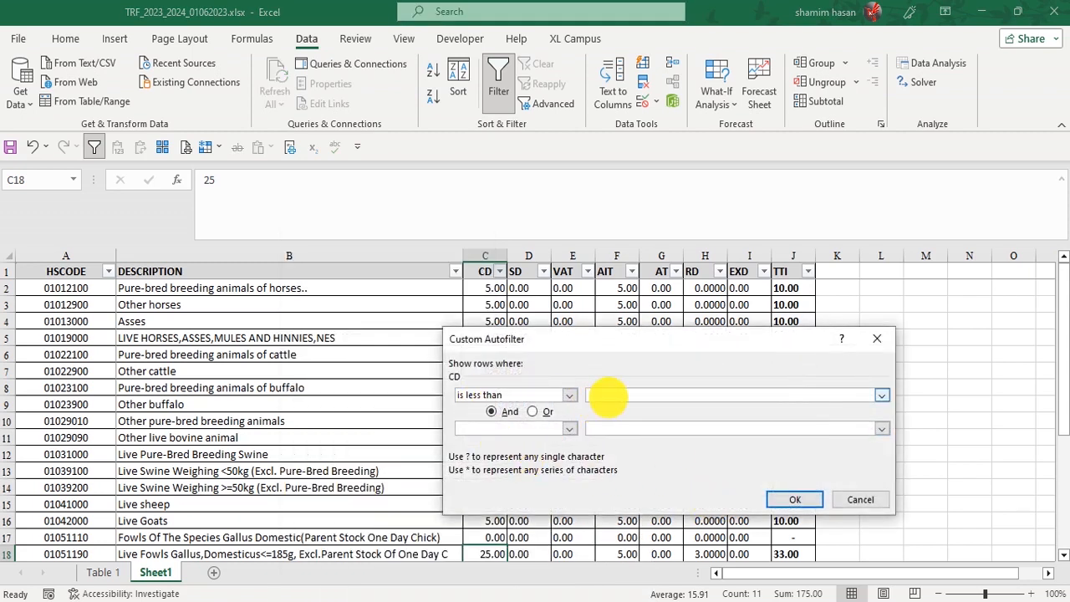
{"action": "type", "text": "25"}
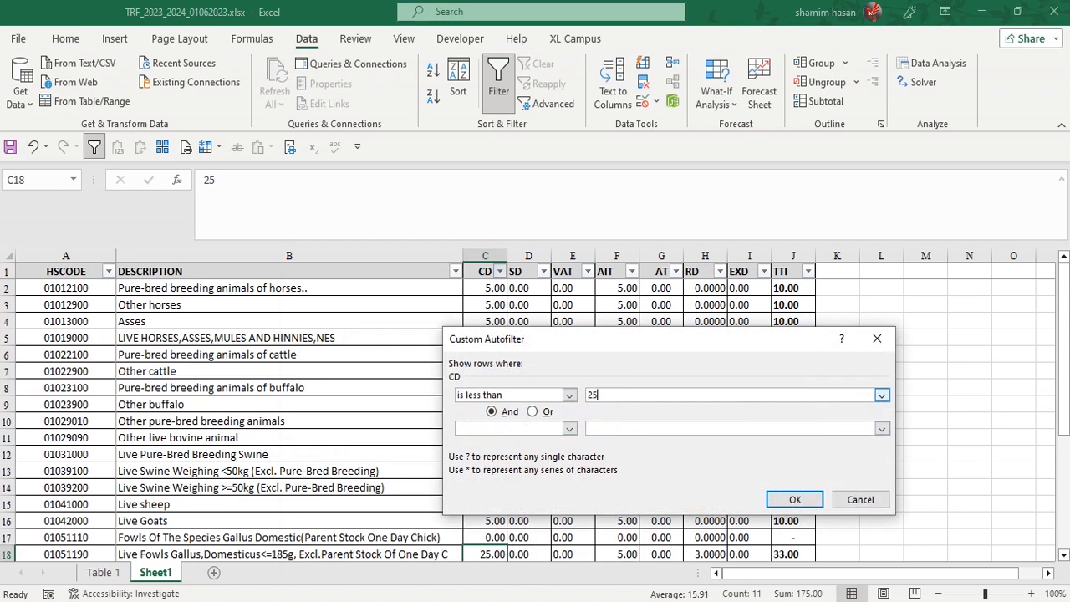
{"action": "left_click", "coordinate": [792, 505]}
{"action": "scroll", "coordinate": [584, 442], "scroll_direction": "down", "scroll_amount": 3}
{"action": "left_click_drag", "start_coordinate": [485, 454], "coordinate": [490, 407]}
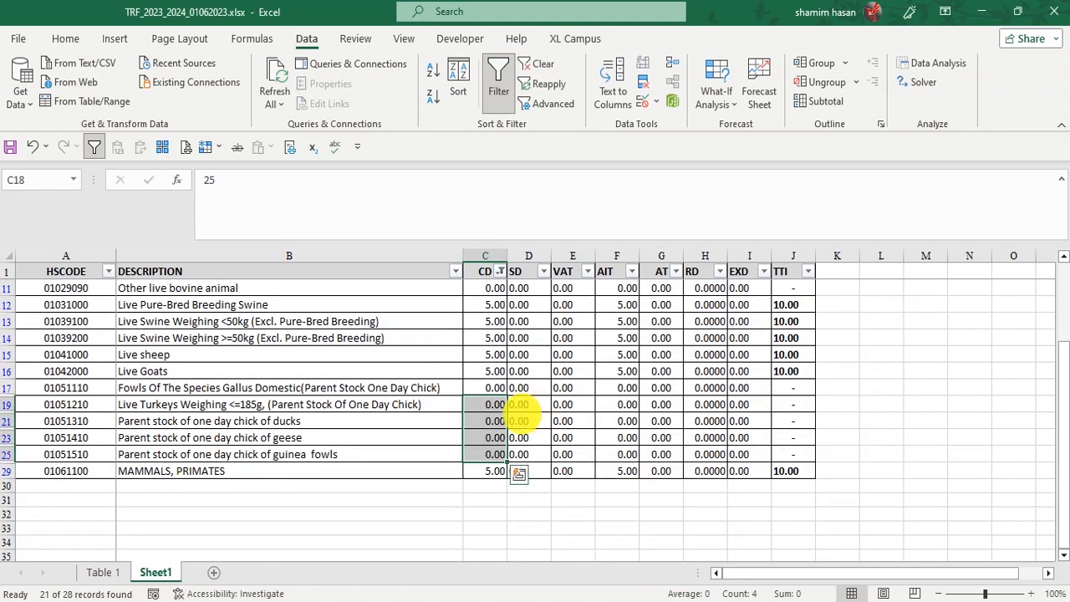
{"action": "scroll", "coordinate": [490, 385], "scroll_direction": "up", "scroll_amount": 3}
{"action": "scroll", "coordinate": [490, 452], "scroll_direction": "down", "scroll_amount": 3}
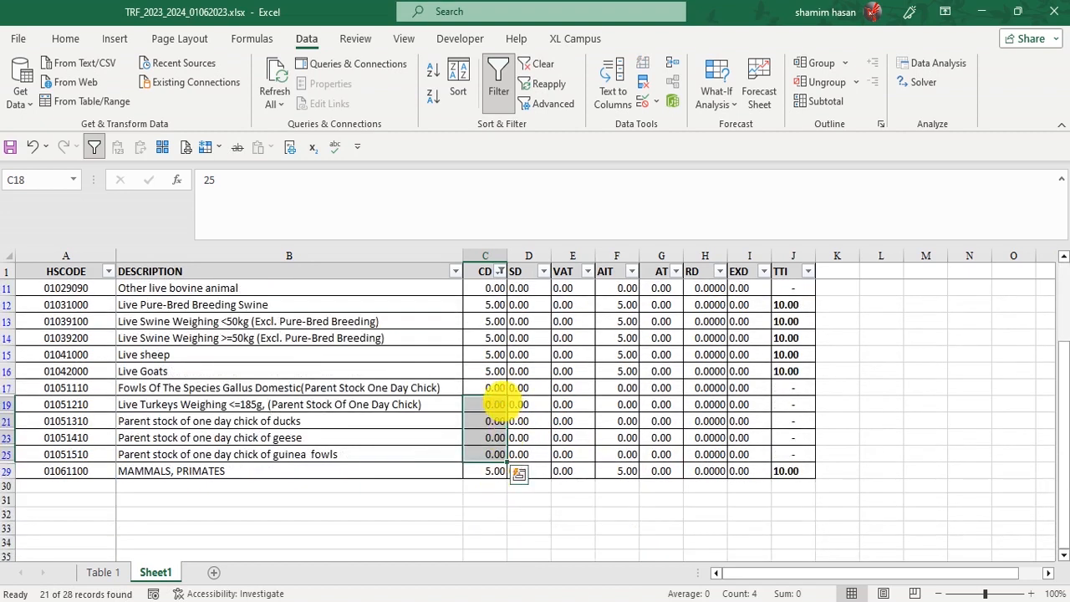
{"action": "left_click", "coordinate": [489, 386]}
{"action": "scroll", "coordinate": [493, 418], "scroll_direction": "up", "scroll_amount": 3}
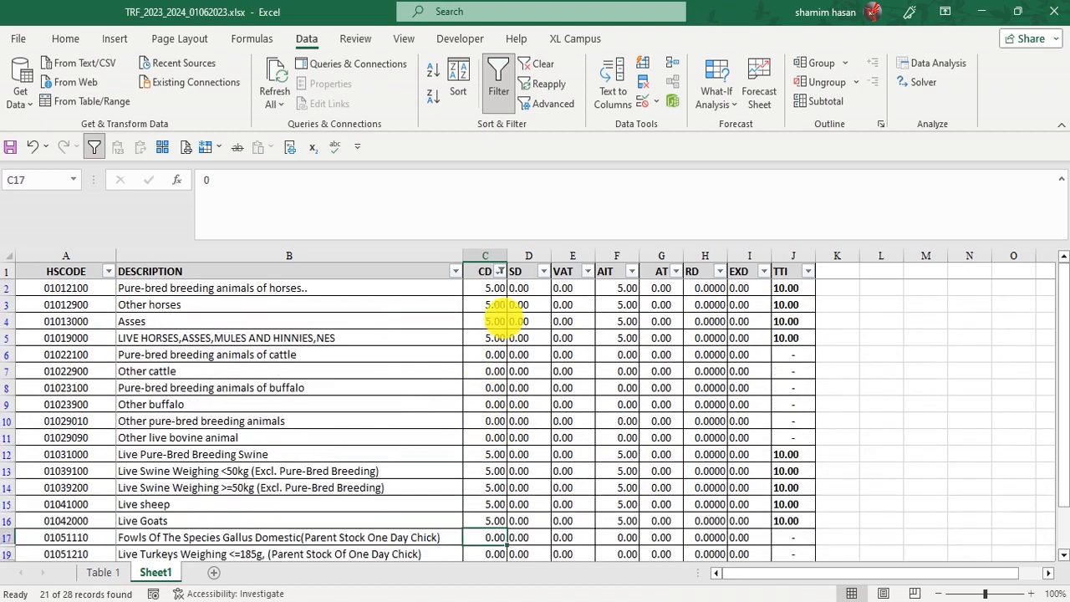
Change the CD column's custom number filter to values less than 5, and select the filtered CD values
{"action": "left_click", "coordinate": [499, 271]}
{"action": "mouse_move", "coordinate": [389, 387]}
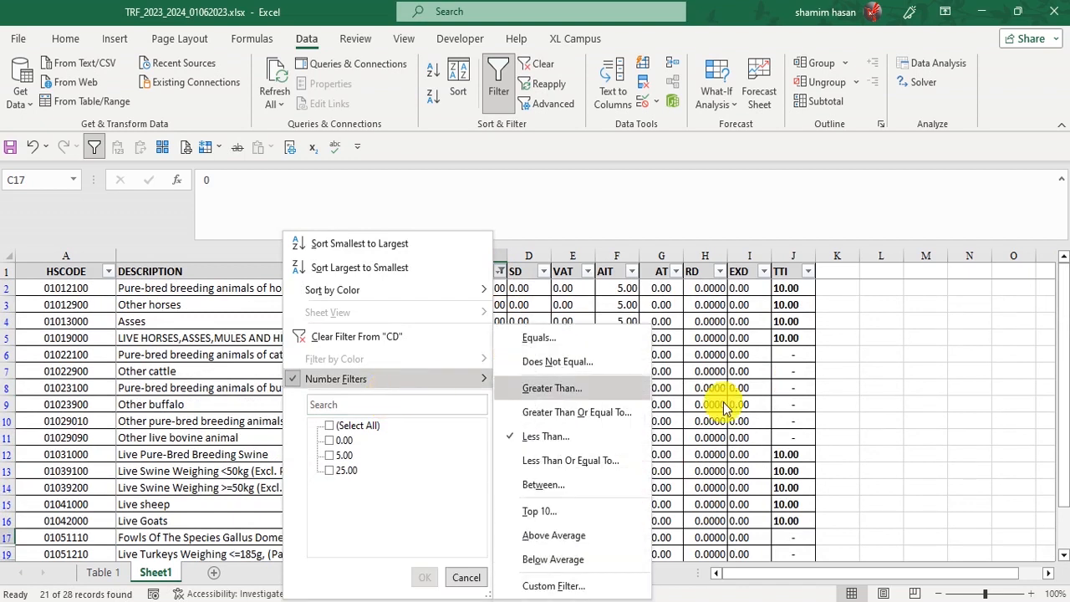
{"action": "left_click", "coordinate": [550, 586]}
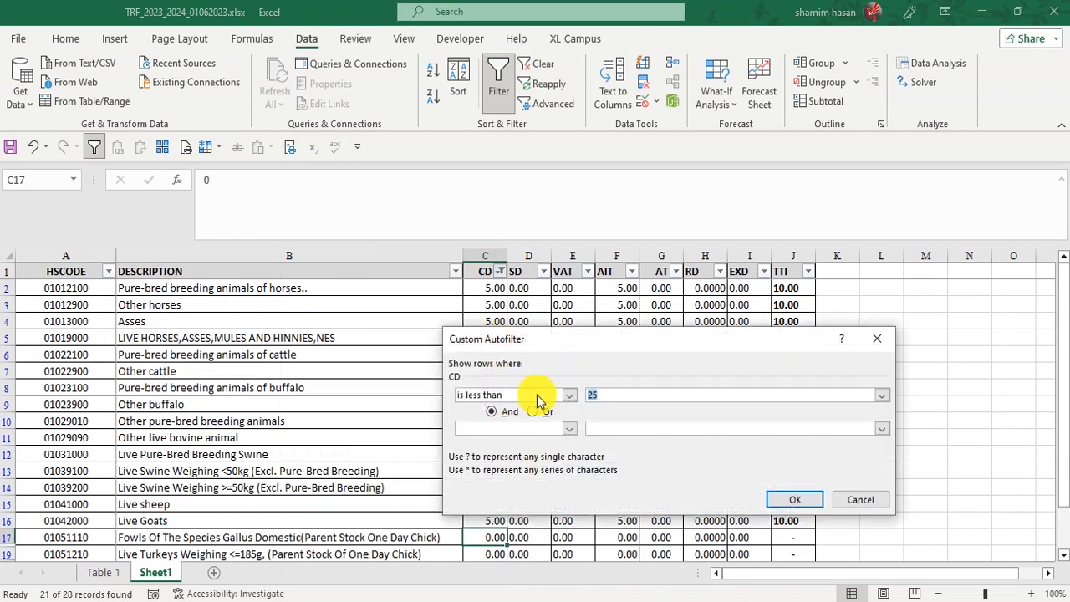
{"action": "type", "text": "5"}
{"action": "left_click", "coordinate": [794, 500]}
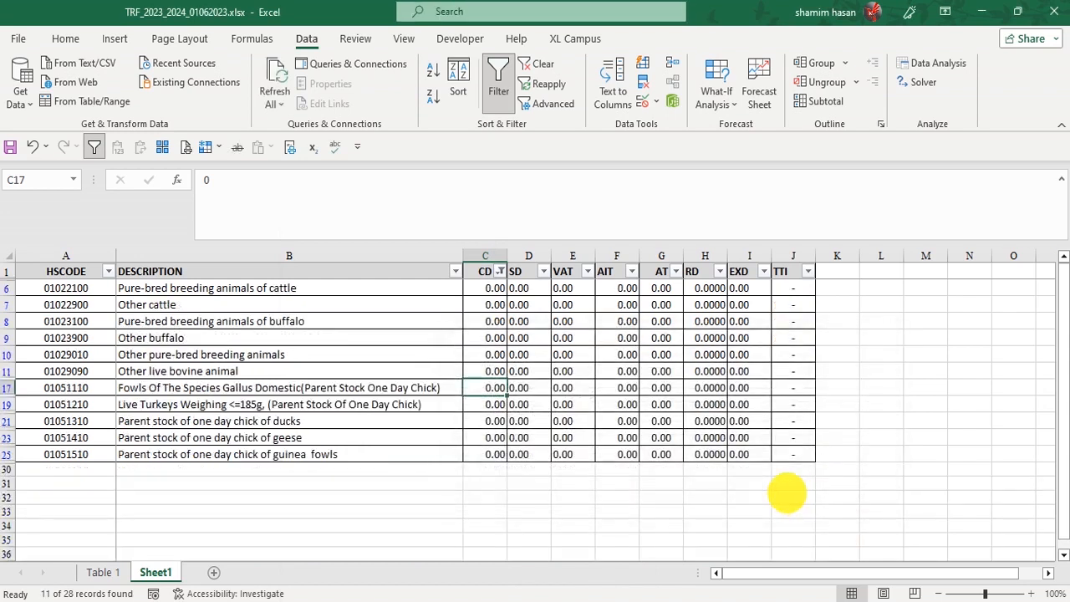
{"action": "left_click_drag", "start_coordinate": [496, 287], "coordinate": [487, 451]}
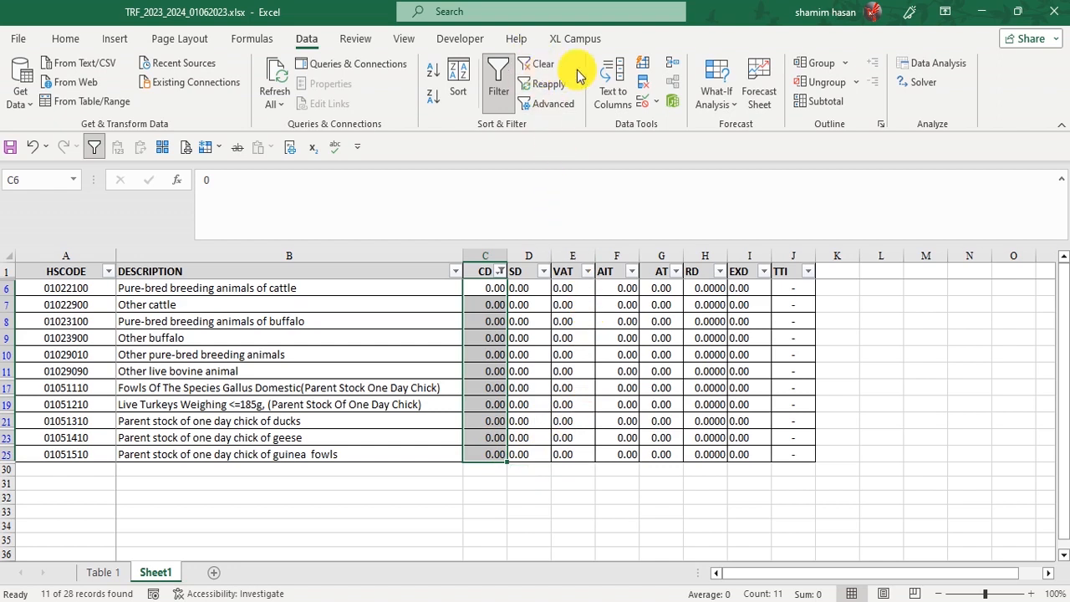
Clear the filter from the tariff table and deselect the CD values
{"action": "left_click", "coordinate": [542, 65]}
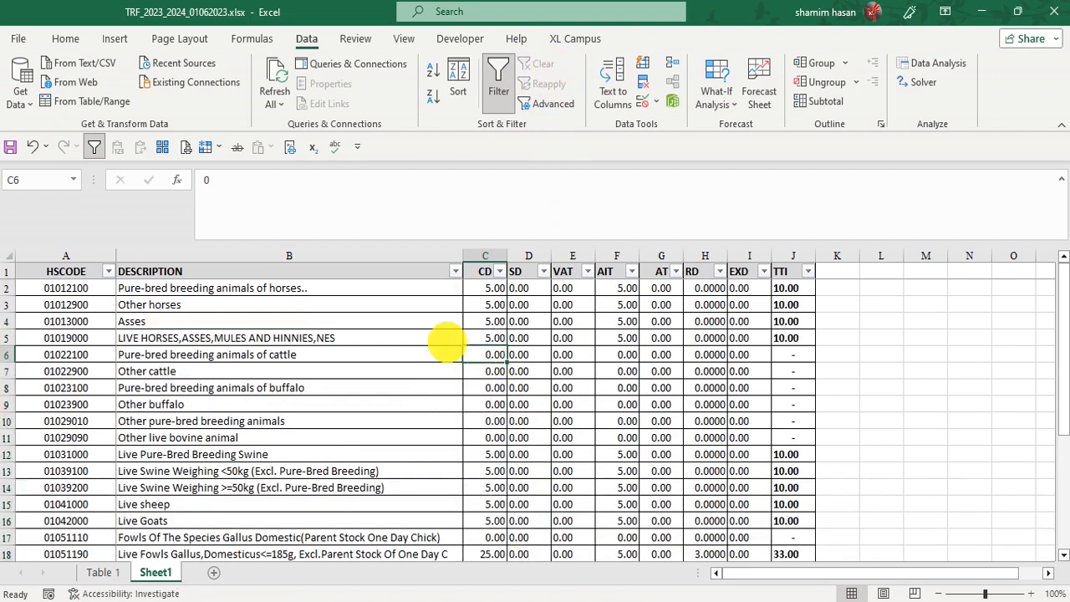
{"action": "left_click", "coordinate": [444, 340]}
{"action": "left_click", "coordinate": [569, 419]}
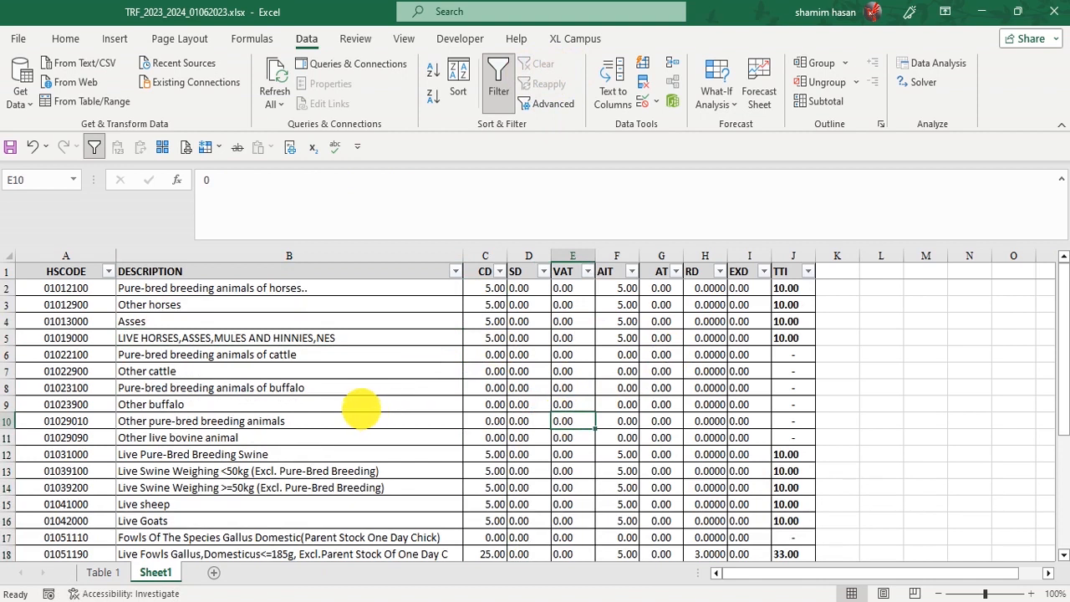
{"action": "left_click", "coordinate": [561, 368]}
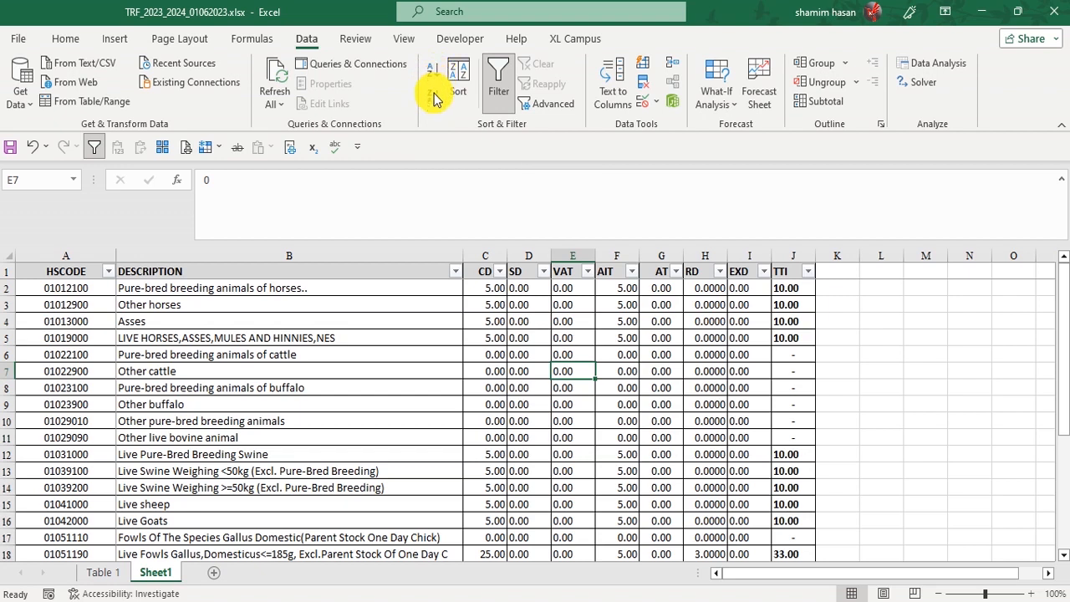
{"action": "left_click", "coordinate": [342, 389]}
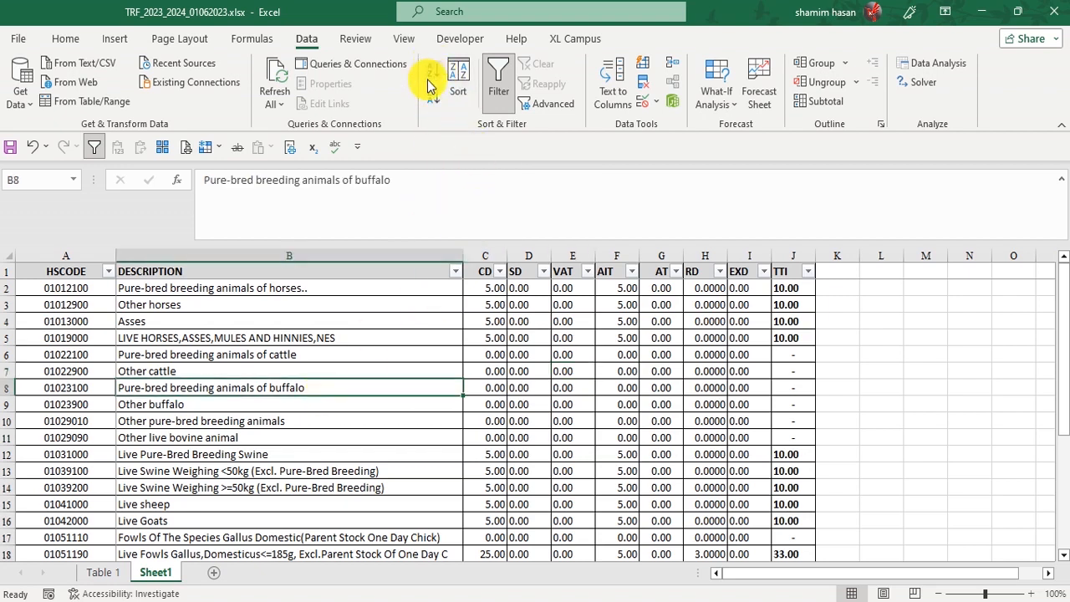
{"action": "left_click", "coordinate": [239, 338]}
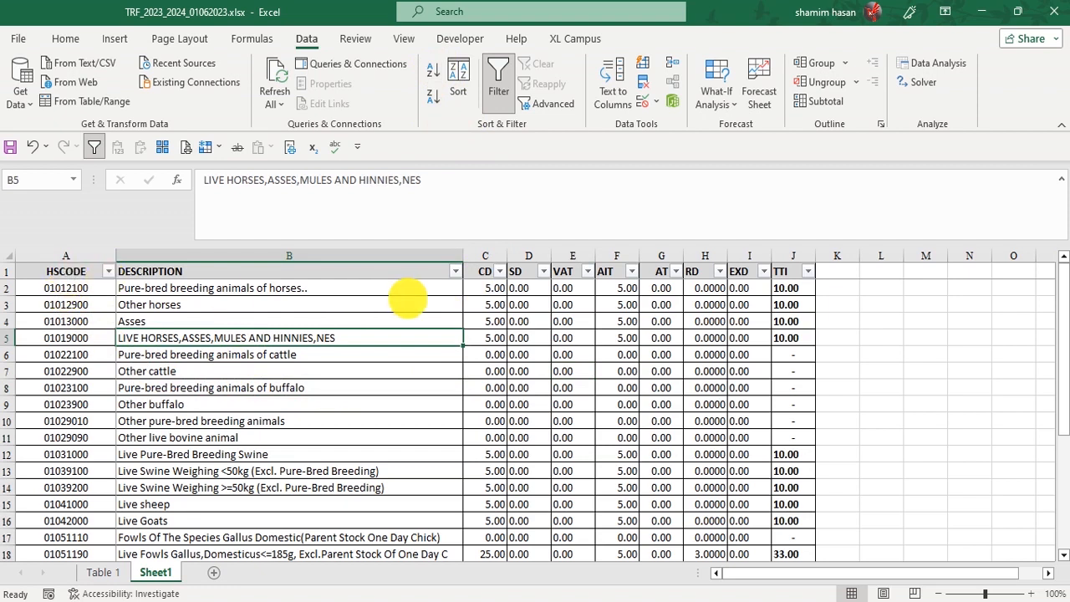
{"action": "left_click", "coordinate": [354, 402]}
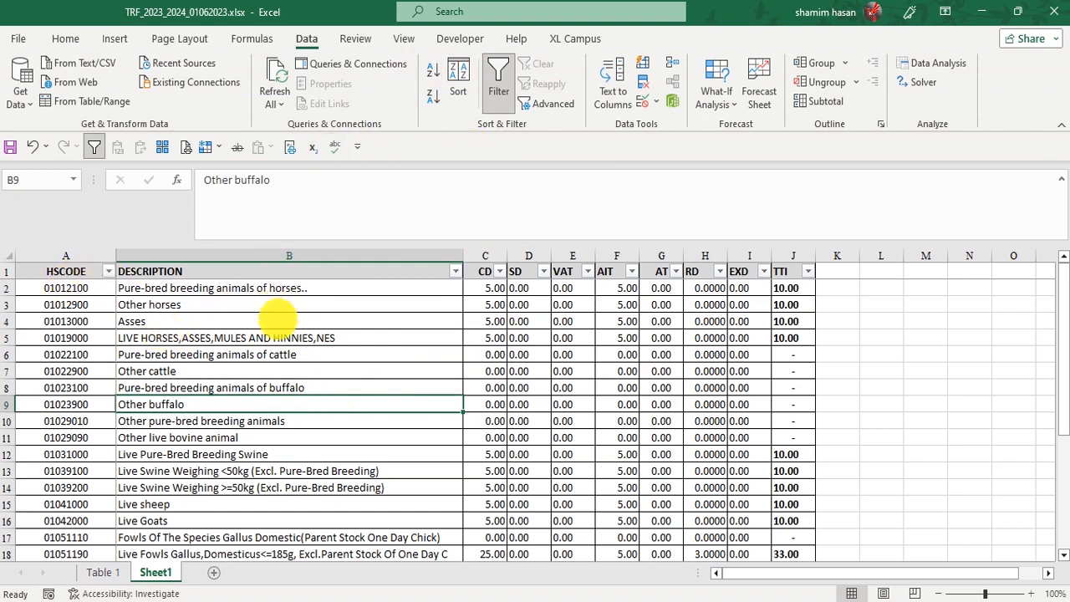
Sort the whole table from the HSCODE header through row 29 in ascending HSCODE order, and undo the sort
{"action": "left_click", "coordinate": [72, 272]}
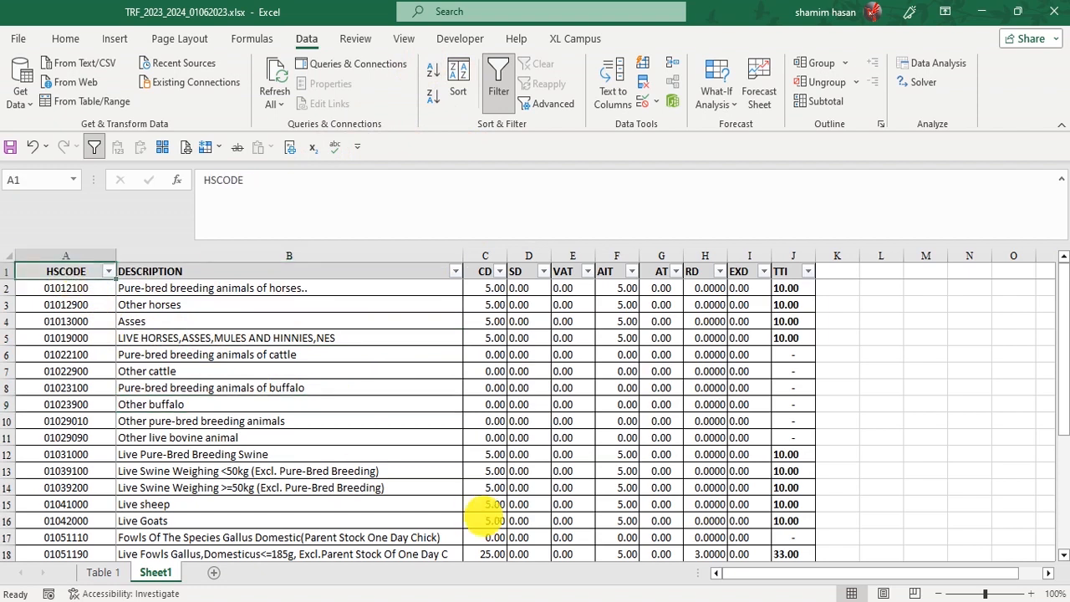
{"action": "key", "text": "ctrl+shift+Right"}
{"action": "key", "text": "ctrl+shift+Down"}
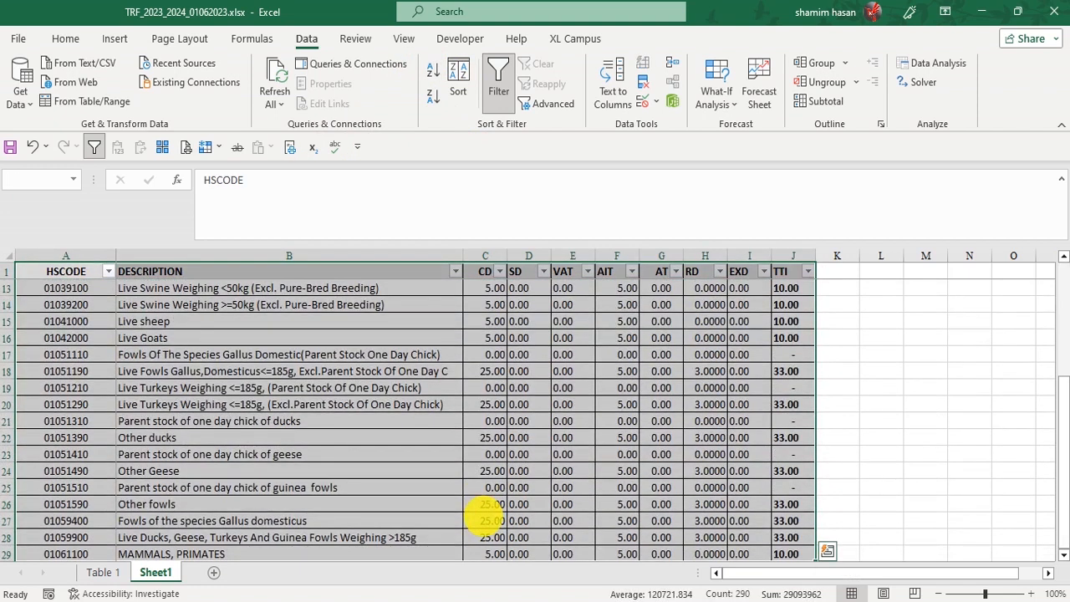
{"action": "scroll", "coordinate": [487, 518], "scroll_direction": "up", "scroll_amount": 4}
{"action": "left_click", "coordinate": [429, 74]}
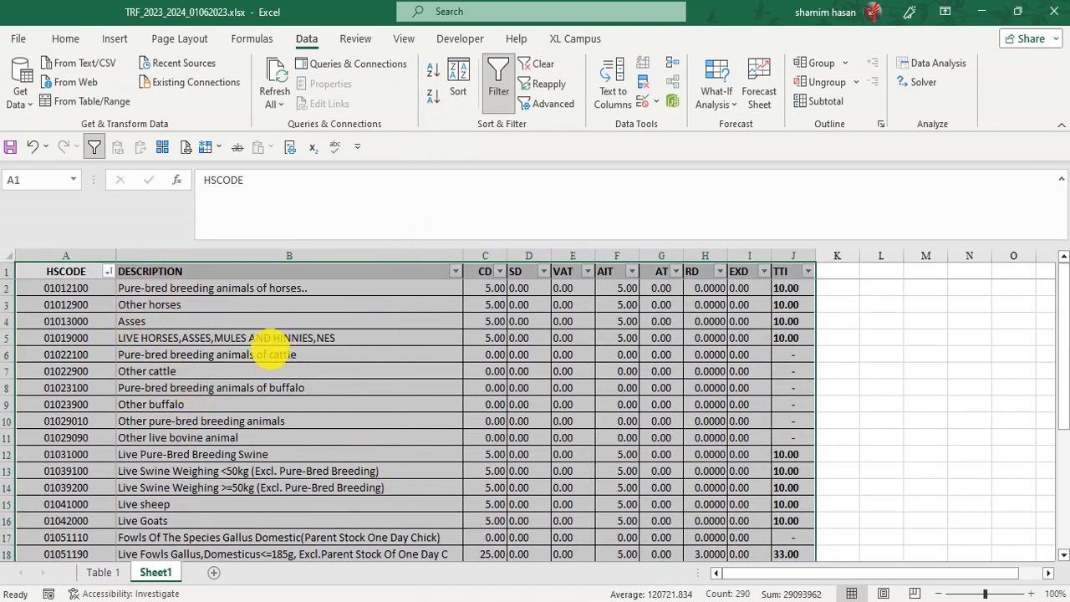
{"action": "key", "text": "Return"}
{"action": "left_click", "coordinate": [289, 388]}
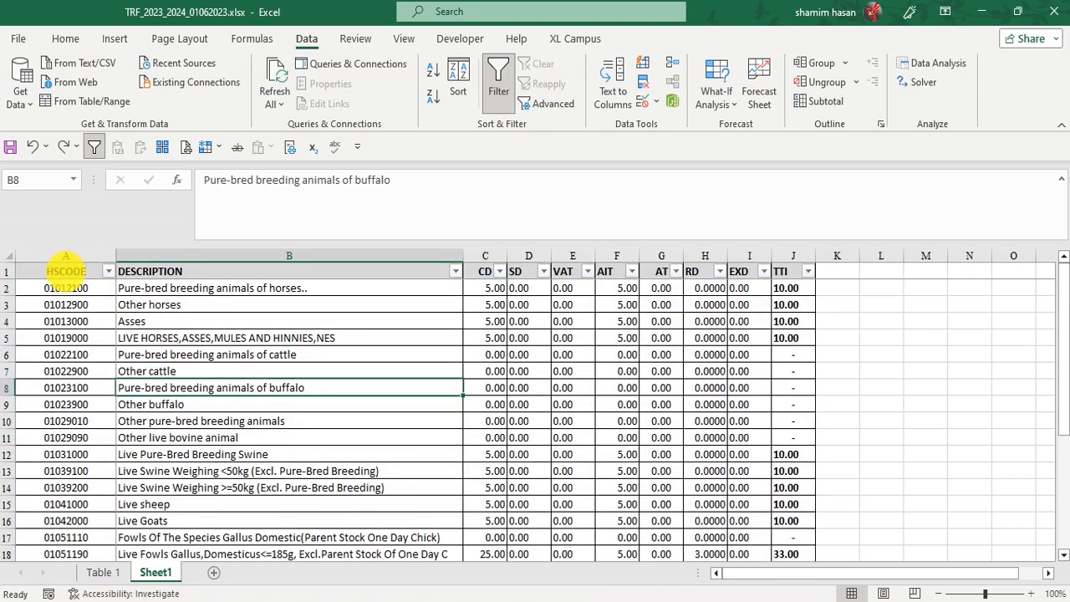
Sort only the selected HSCODE column in ascending order with the selection expanded to adjacent data, and undo the sort
{"action": "left_click", "coordinate": [65, 267]}
{"action": "key", "text": "shift+Down"}
{"action": "key", "text": "shift+Down"}
{"action": "key", "text": "shift+Down"}
{"action": "key", "text": "shift+Down"}
{"action": "key", "text": "shift+Down"}
{"action": "key", "text": "shift+Down"}
{"action": "key", "text": "shift+Down"}
{"action": "key", "text": "shift+Down"}
{"action": "key", "text": "shift+Down"}
{"action": "key", "text": "shift+Down"}
{"action": "key", "text": "shift+Down"}
{"action": "key", "text": "shift+Down"}
{"action": "key", "text": "shift+Down"}
{"action": "key", "text": "shift+Down"}
{"action": "key", "text": "shift+Down"}
{"action": "key", "text": "shift+Down"}
{"action": "key", "text": "shift+Down"}
{"action": "key", "text": "shift+Down"}
{"action": "key", "text": "shift+Down"}
{"action": "key", "text": "shift+Down"}
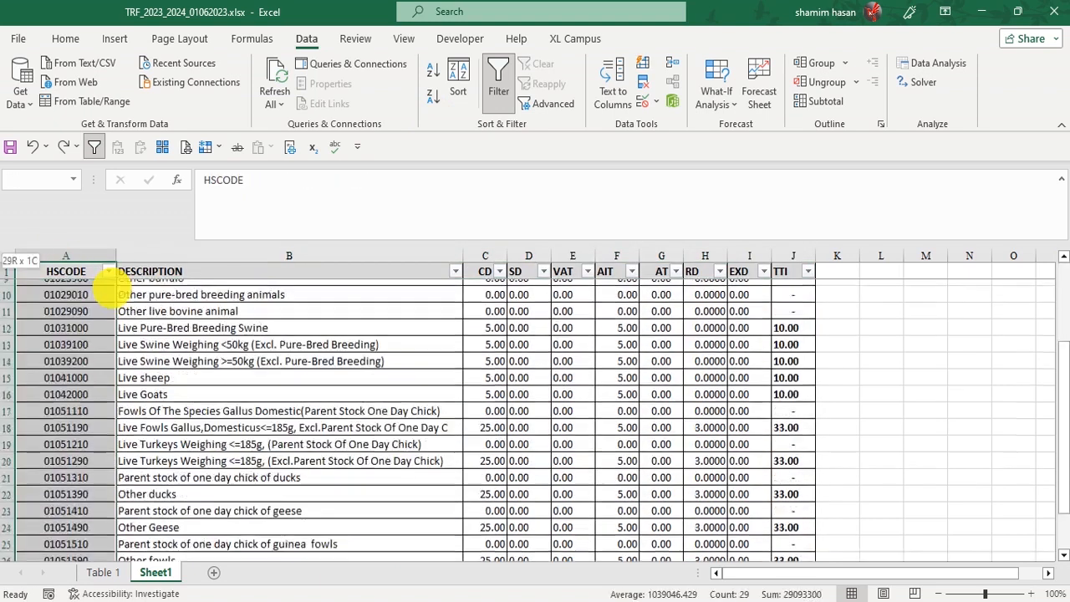
{"action": "left_click", "coordinate": [430, 74]}
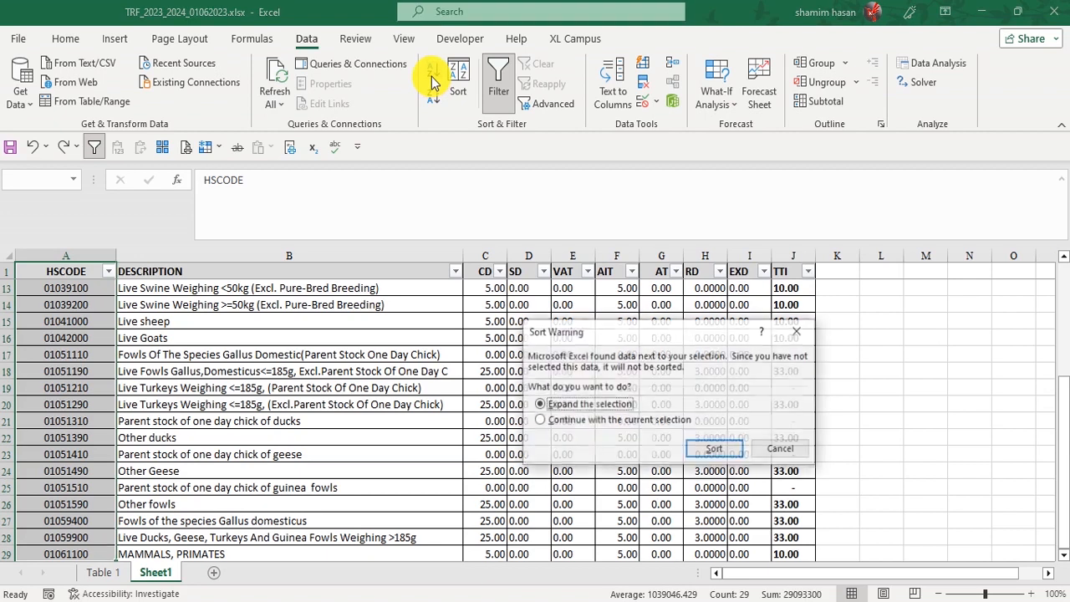
{"action": "left_click", "coordinate": [709, 452]}
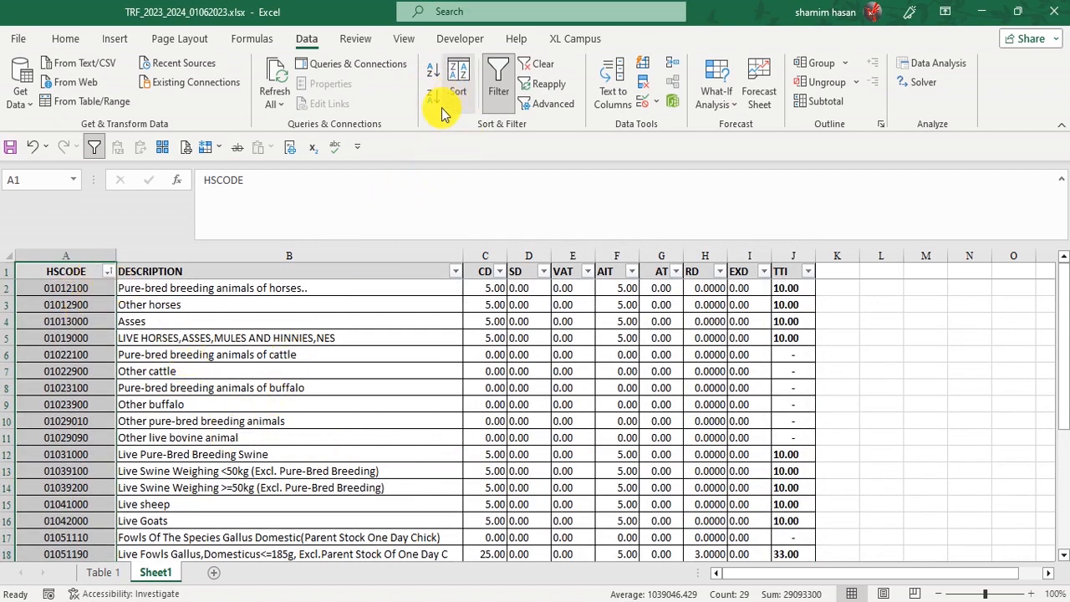
{"action": "key", "text": "ctrl+z"}
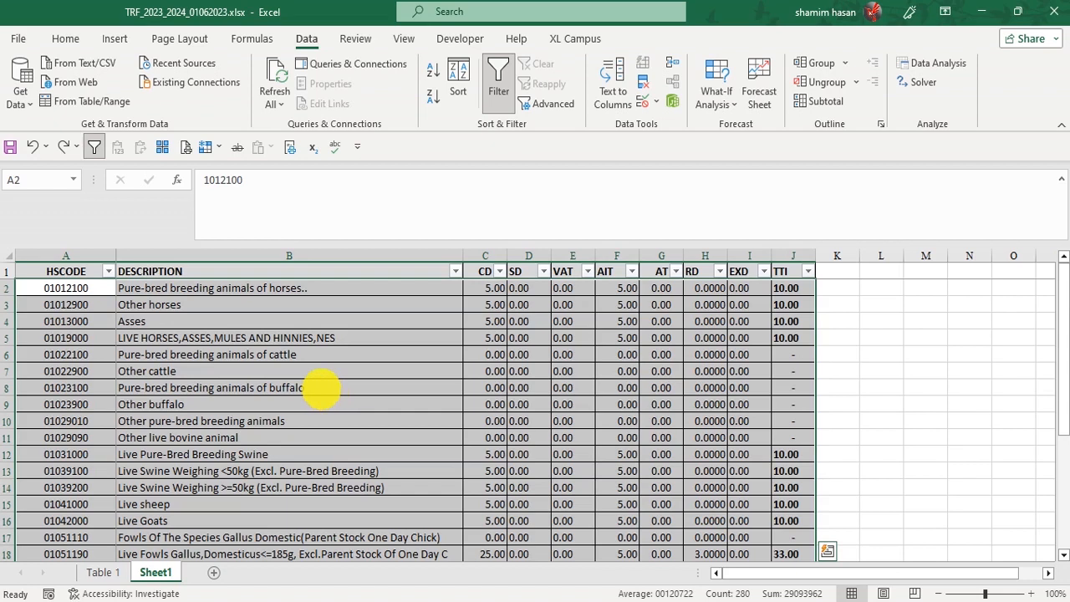
{"action": "left_click", "coordinate": [313, 390]}
Sort the whole table through row 29 by DESCRIPTION on cell values from A to Z, and check the first sorted descriptions
{"action": "left_click", "coordinate": [50, 274]}
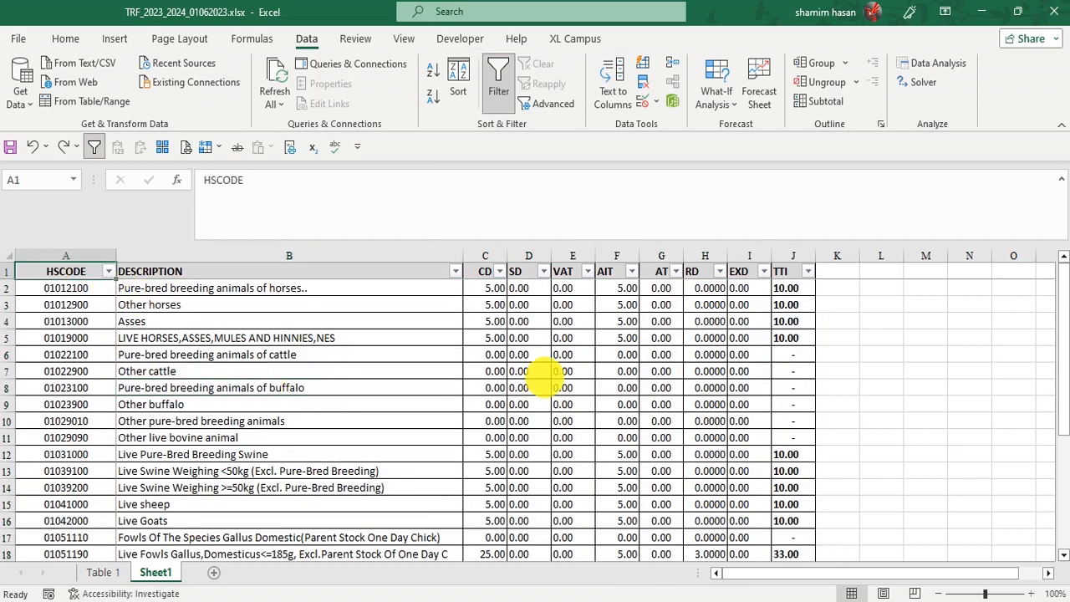
{"action": "key", "text": "ctrl+shift+Right"}
{"action": "key", "text": "shift+Down"}
{"action": "key", "text": "shift+Down"}
{"action": "key", "text": "shift+Down"}
{"action": "key", "text": "shift+Down"}
{"action": "key", "text": "shift+Down"}
{"action": "key", "text": "shift+Down"}
{"action": "key", "text": "shift+Down"}
{"action": "key", "text": "shift+Down"}
{"action": "key", "text": "shift+Down"}
{"action": "key", "text": "shift+Down"}
{"action": "key", "text": "shift+Down"}
{"action": "key", "text": "shift+Down"}
{"action": "key", "text": "shift+Down"}
{"action": "key", "text": "shift+Down"}
{"action": "key", "text": "shift+Down"}
{"action": "key", "text": "shift+Down"}
{"action": "key", "text": "shift+Down"}
{"action": "key", "text": "shift+Down"}
{"action": "key", "text": "shift+Down"}
{"action": "key", "text": "shift+Down"}
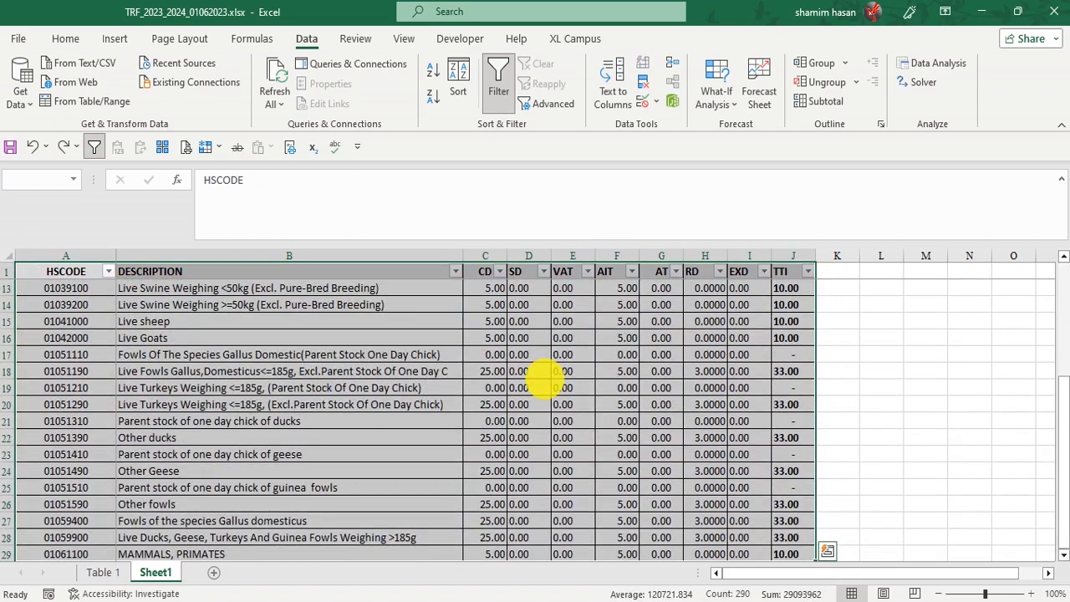
{"action": "left_click", "coordinate": [468, 99]}
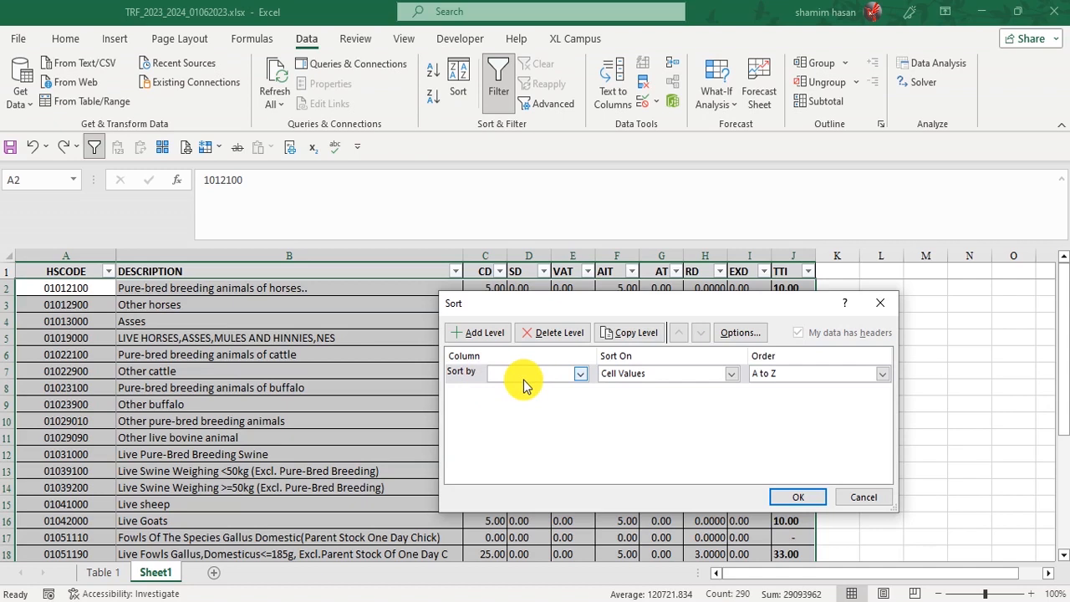
{"action": "left_click", "coordinate": [580, 376]}
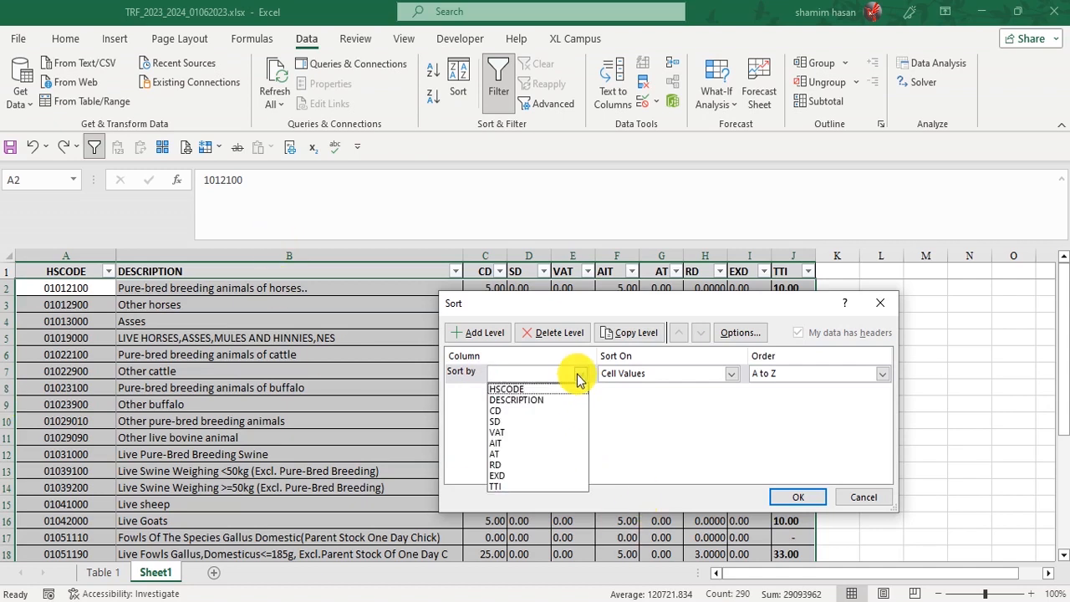
{"action": "left_click", "coordinate": [540, 400]}
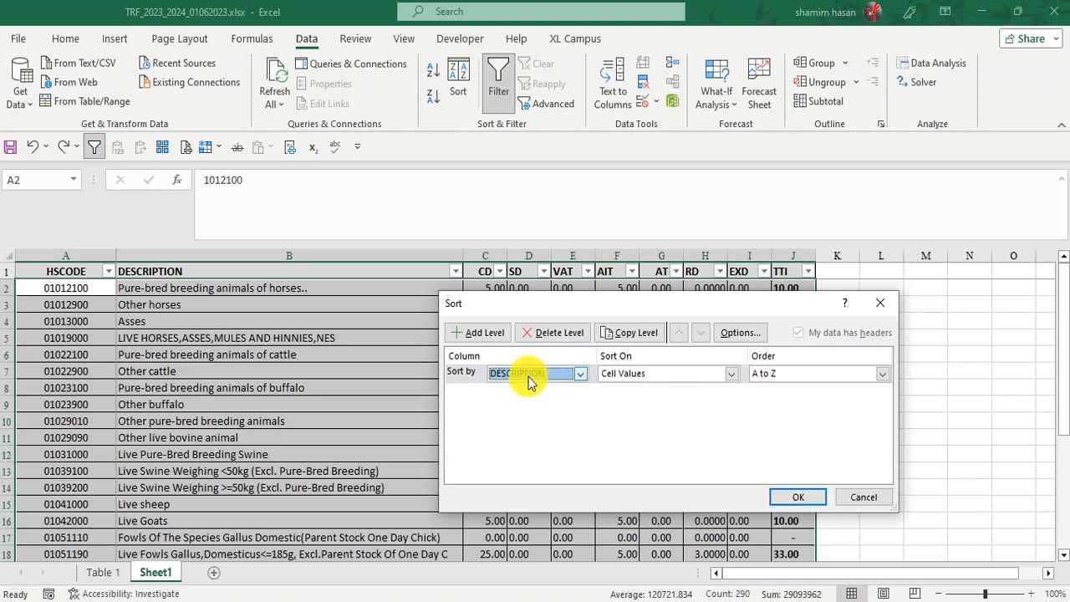
{"action": "left_click", "coordinate": [802, 494]}
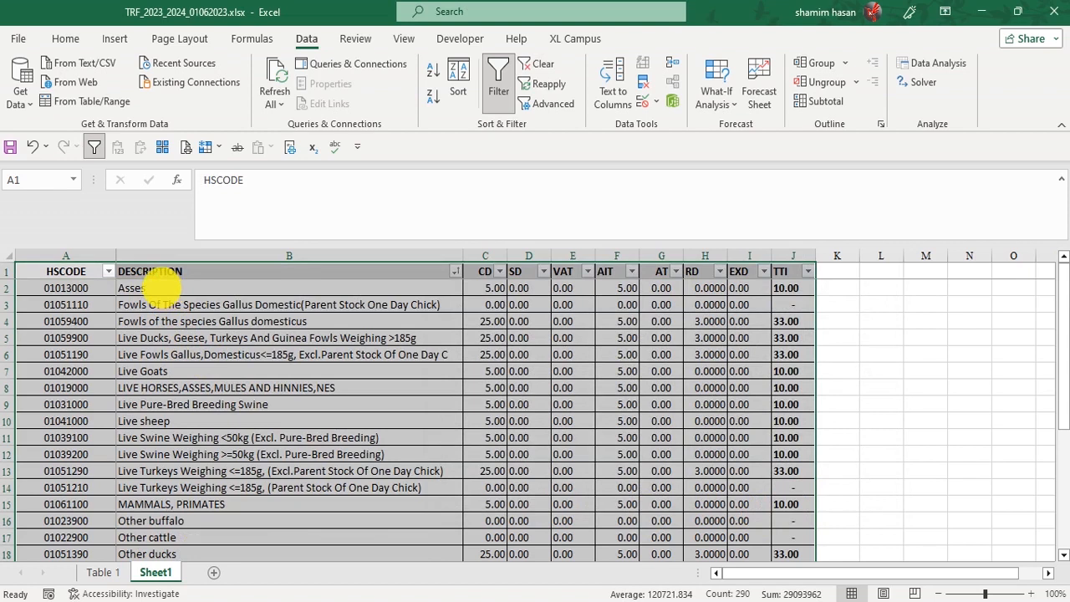
{"action": "left_click", "coordinate": [162, 286]}
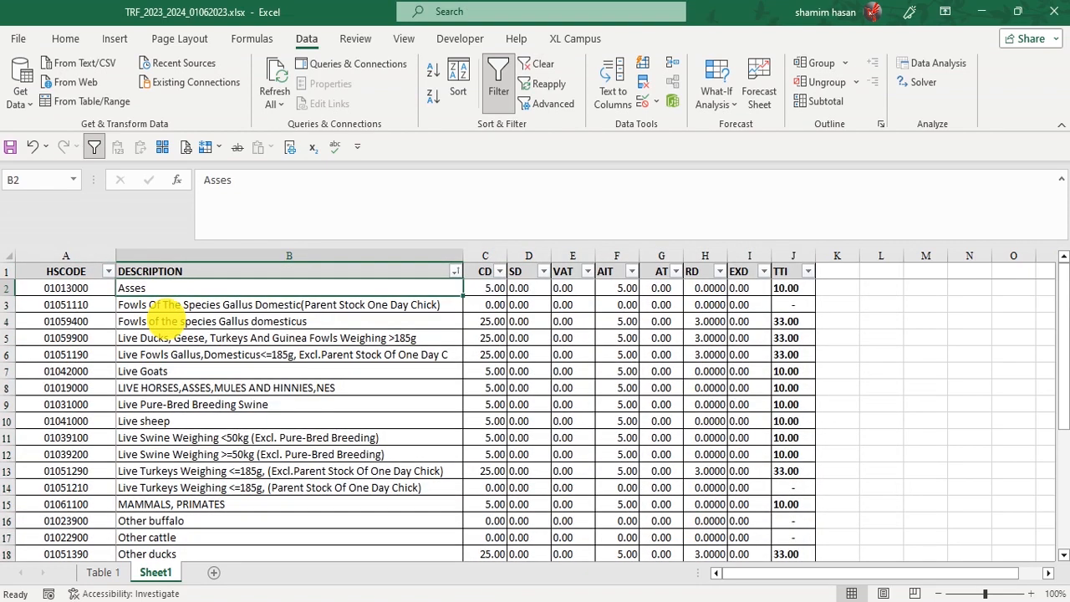
{"action": "key", "text": "Down"}
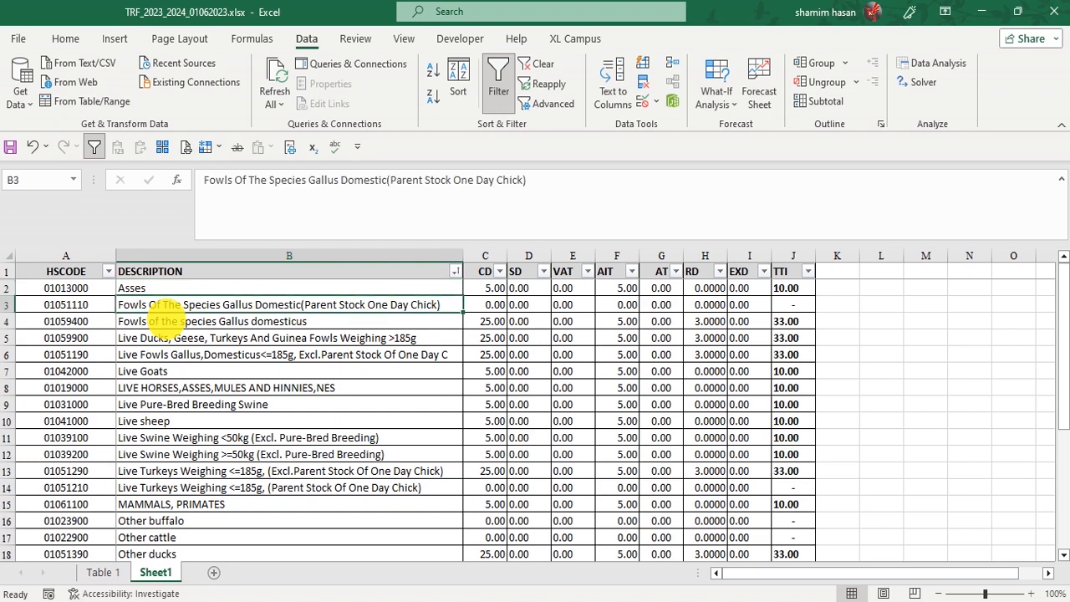
Look through the sorted DESCRIPTION column down to the parent-stock and pure-bred entries, and check its order from the first row again
{"action": "key", "text": "Down"}
{"action": "key", "text": "Down"}
{"action": "key", "text": "Up"}
{"action": "key", "text": "Down"}
{"action": "key", "text": "Down"}
{"action": "key", "text": "Down"}
{"action": "key", "text": "Down"}
{"action": "key", "text": "Down"}
{"action": "key", "text": "Down"}
{"action": "key", "text": "Down"}
{"action": "key", "text": "Down"}
{"action": "key", "text": "Down"}
{"action": "key", "text": "Down"}
{"action": "key", "text": "Down"}
{"action": "key", "text": "Down"}
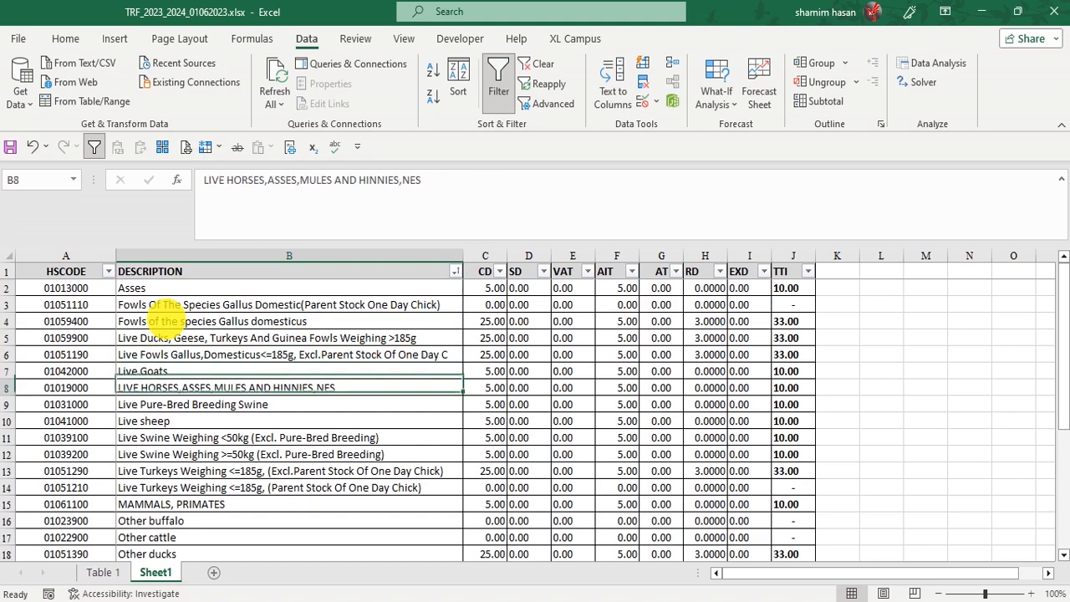
{"action": "key", "text": "Down"}
{"action": "key", "text": "Down"}
{"action": "key", "text": "Down"}
{"action": "key", "text": "Down"}
{"action": "key", "text": "Down"}
{"action": "key", "text": "Down"}
{"action": "key", "text": "Down"}
{"action": "key", "text": "Down"}
{"action": "key", "text": "Down"}
{"action": "key", "text": "Down"}
{"action": "key", "text": "Up"}
{"action": "key", "text": "Up"}
{"action": "scroll", "coordinate": [166, 317], "scroll_direction": "up", "scroll_amount": 3}
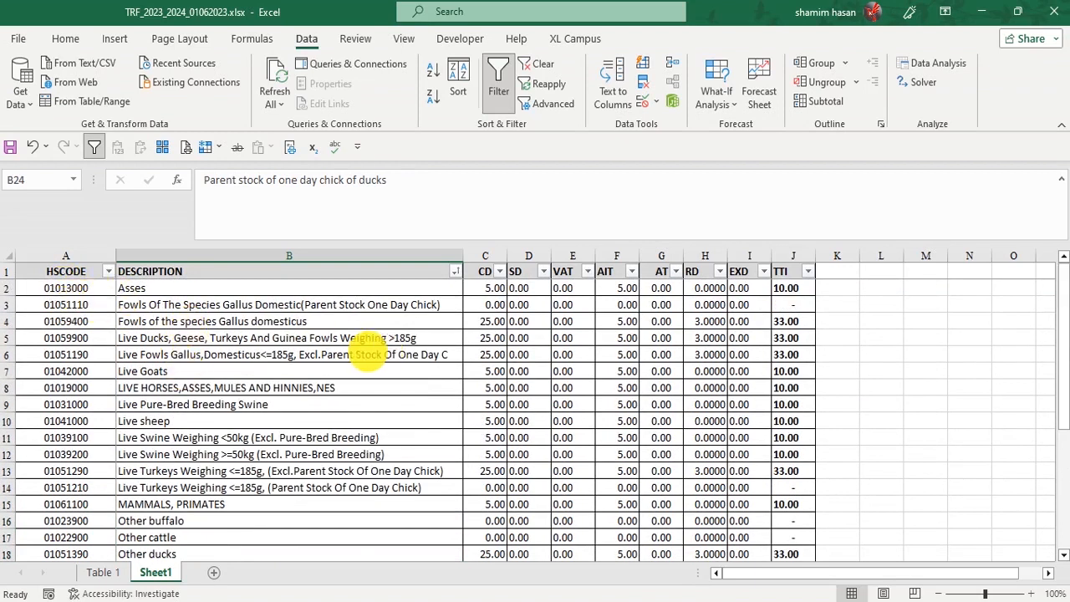
{"action": "left_click", "coordinate": [155, 288]}
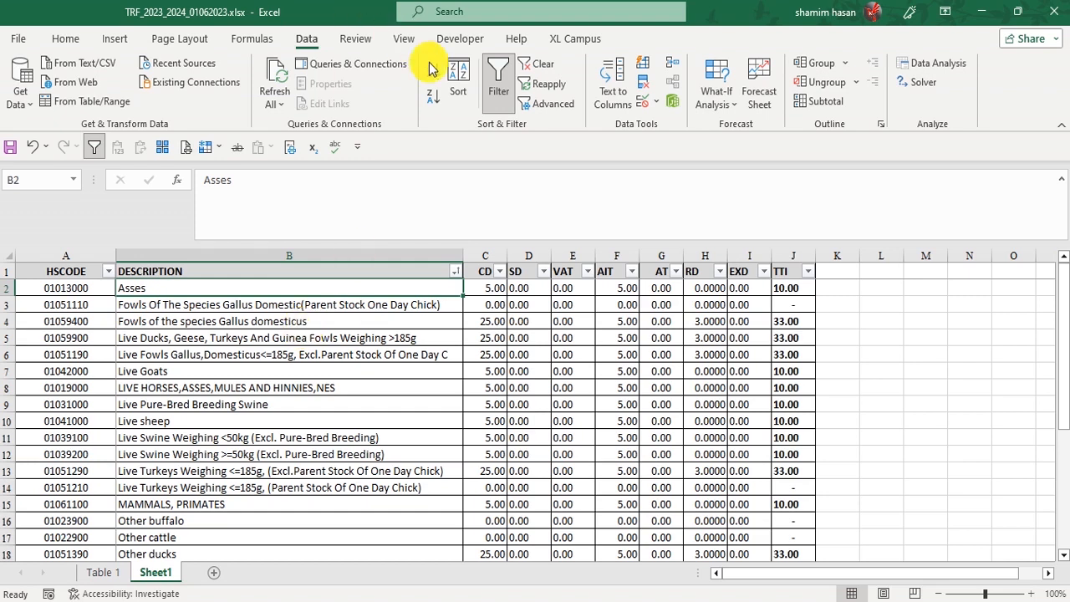
{"action": "left_click", "coordinate": [250, 390]}
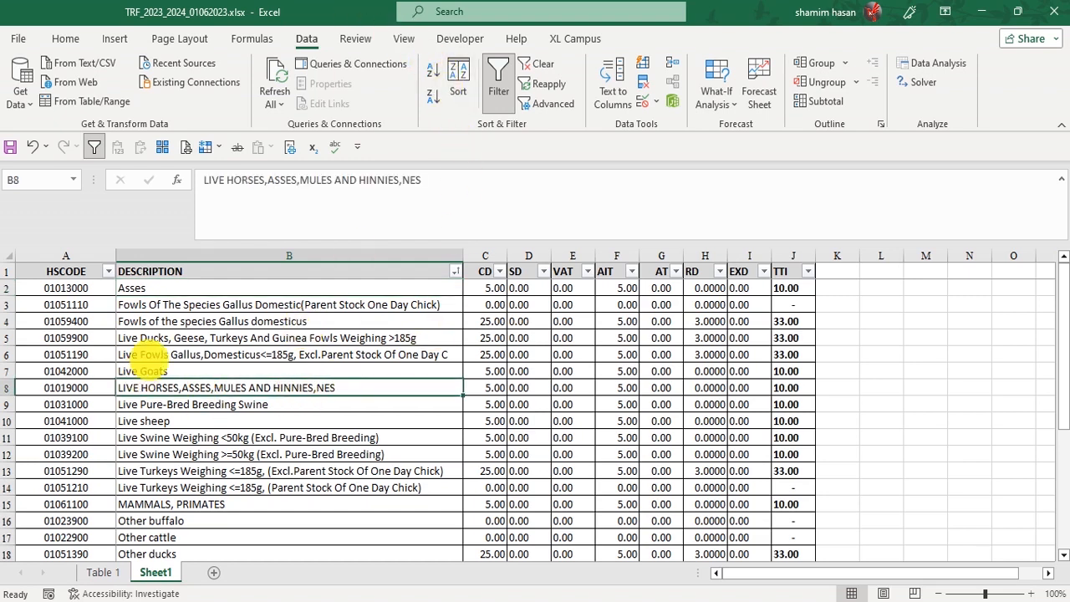
Copy the HSCODE column from its header through row 18 into A1 of a new sheet and widen column A
{"action": "left_click_drag", "start_coordinate": [71, 274], "coordinate": [85, 553]}
{"action": "key", "text": "ctrl+c"}
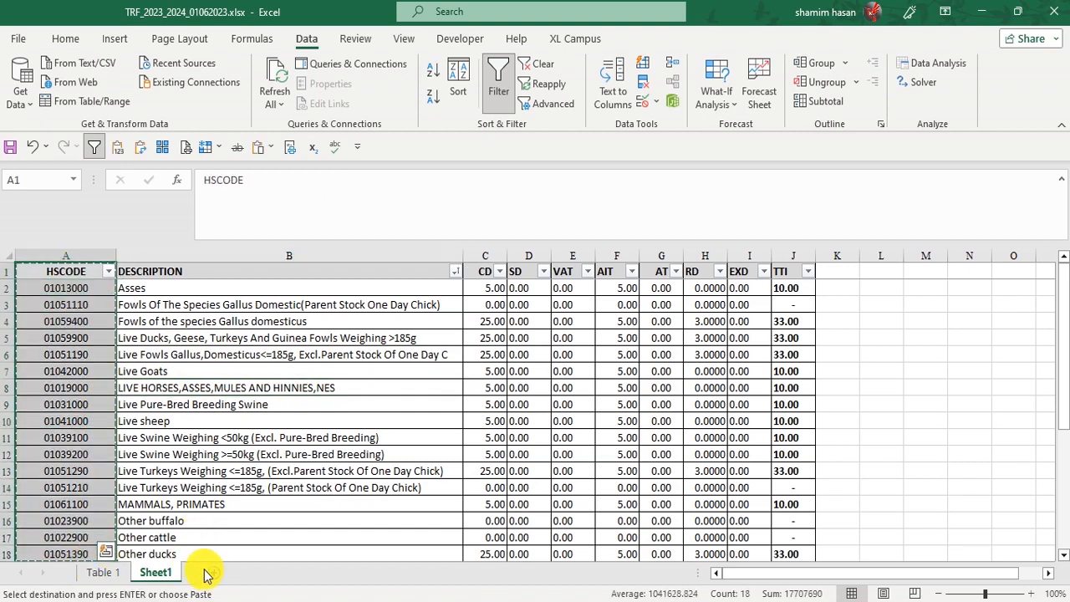
{"action": "left_click", "coordinate": [210, 571]}
{"action": "key", "text": "ctrl+v"}
{"action": "left_click_drag", "start_coordinate": [60, 255], "coordinate": [150, 252]}
{"action": "left_click", "coordinate": [83, 275]}
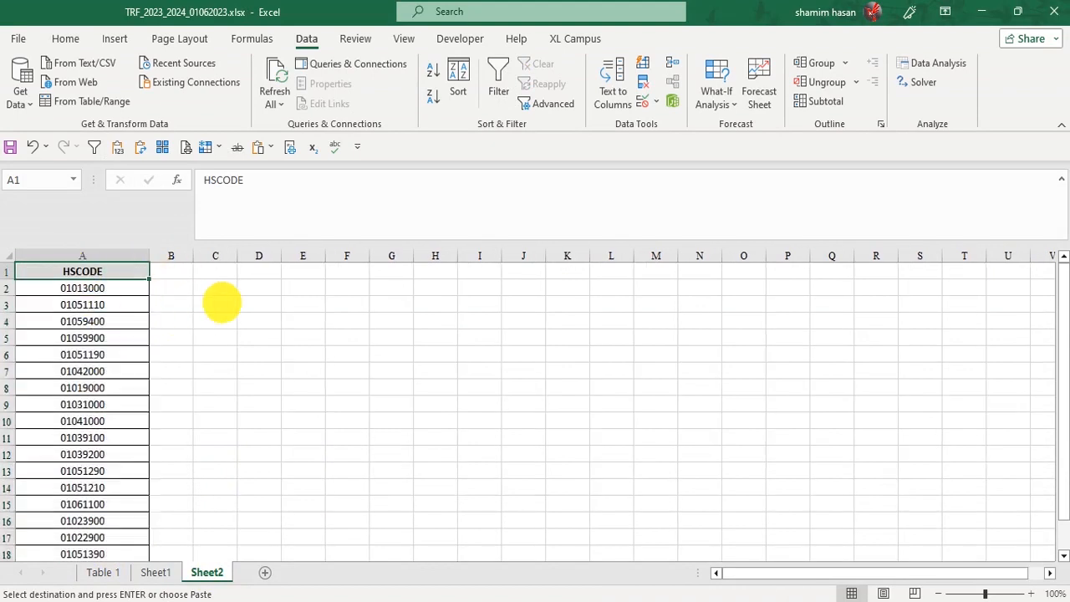
{"action": "left_click", "coordinate": [247, 354]}
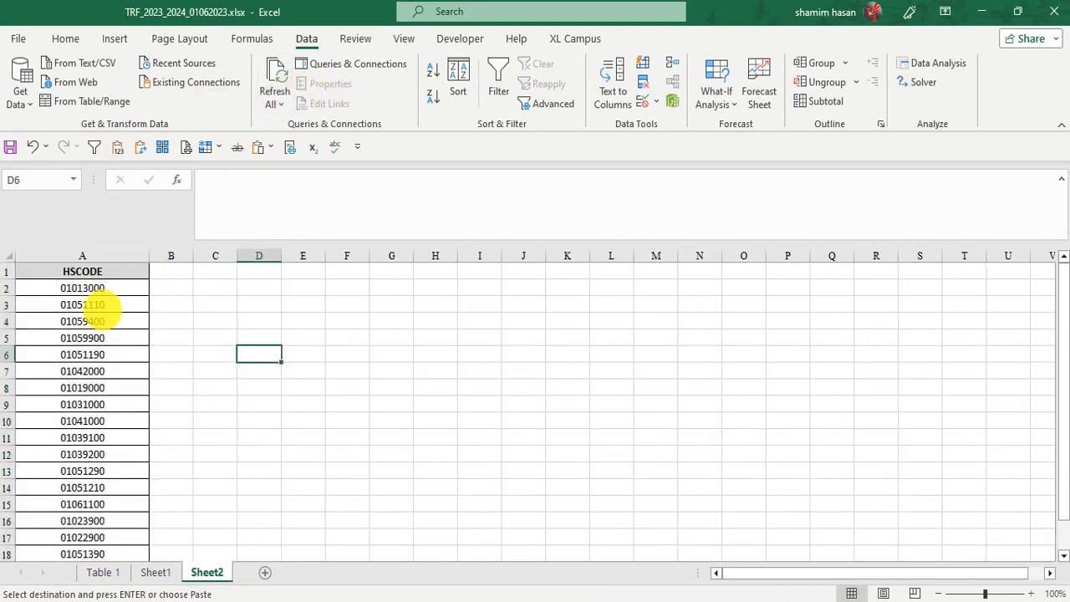
Paste the HSCODE list over itself at A1, sort the list in ascending order, and undo the sort
{"action": "left_click", "coordinate": [140, 271]}
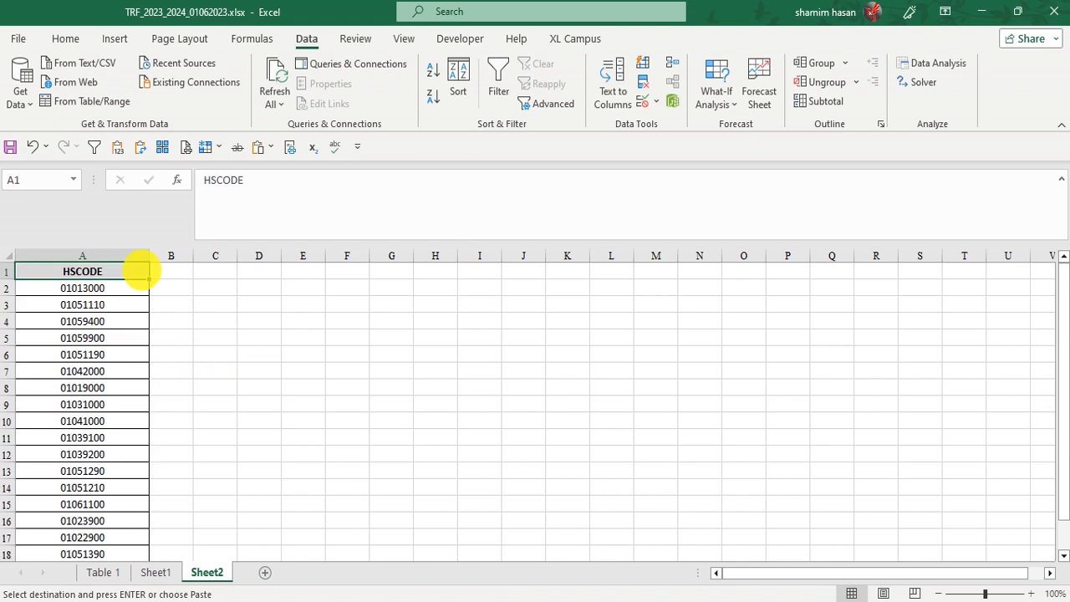
{"action": "key", "text": "ctrl+v"}
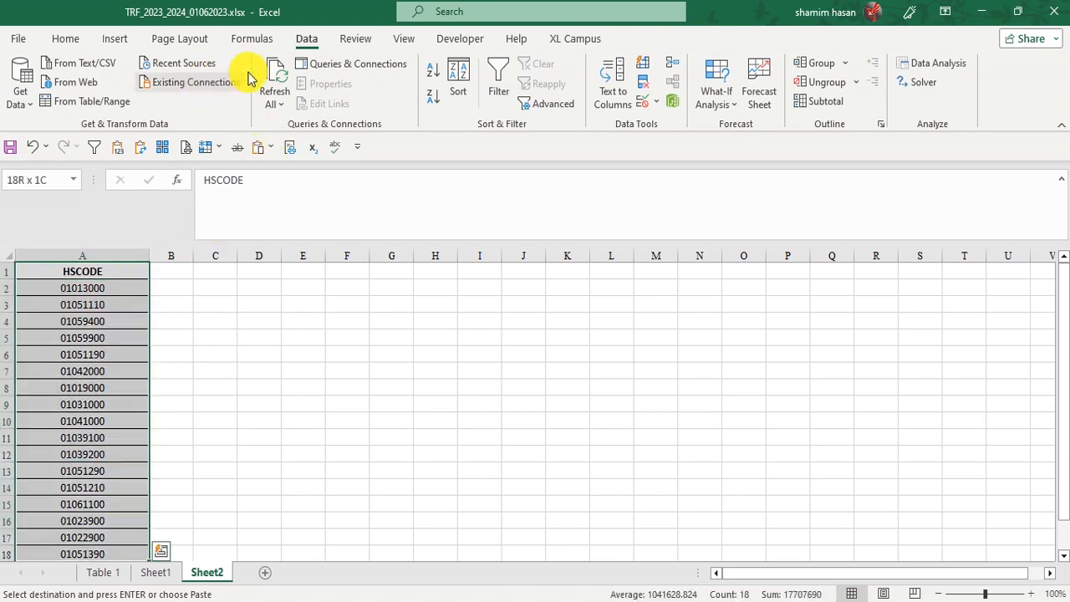
{"action": "left_click", "coordinate": [434, 72]}
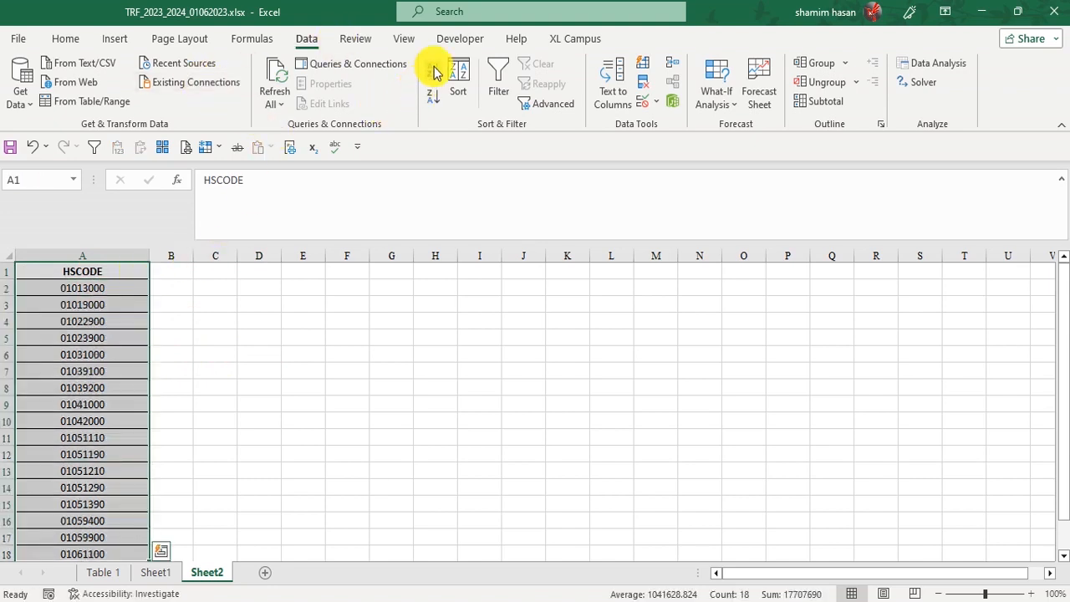
{"action": "key", "text": "ctrl+z"}
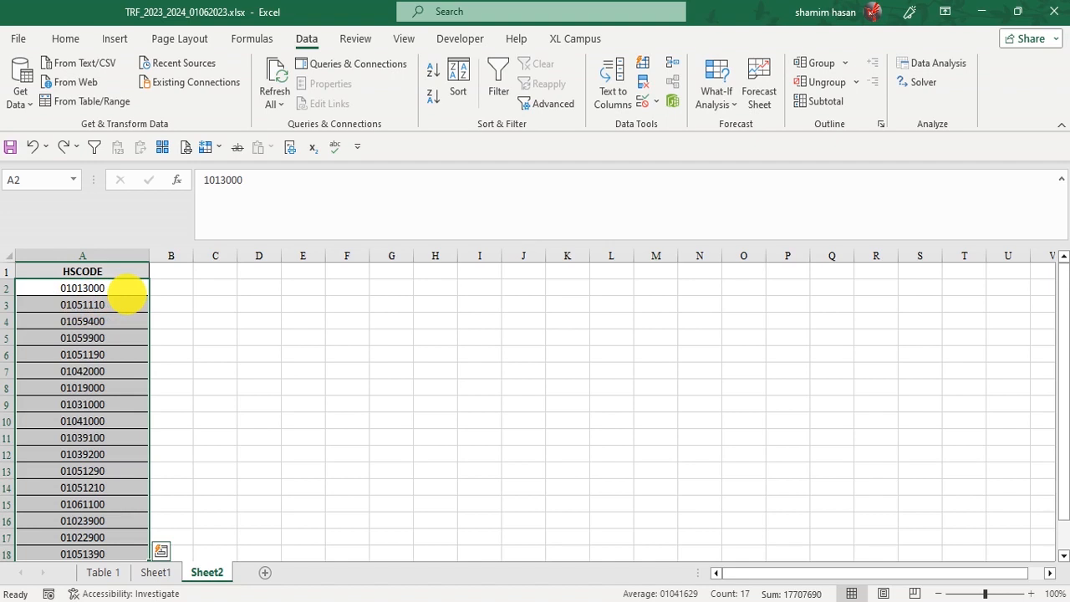
Sort only the HSCODE values below the header in ascending order, comparing both orders by undoing, redoing and undoing the sort
{"action": "left_click", "coordinate": [433, 71]}
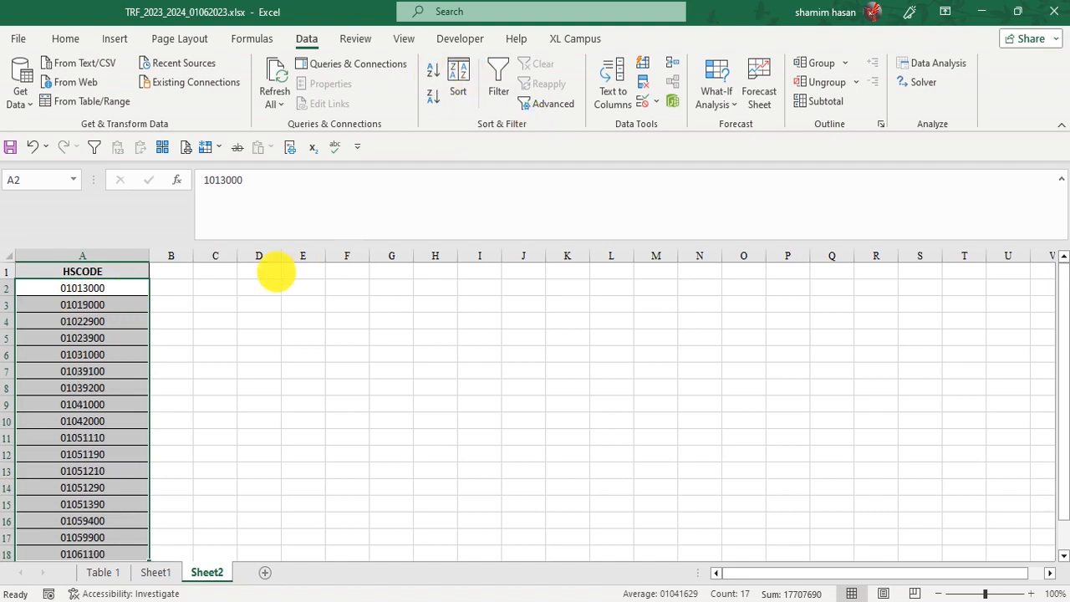
{"action": "key", "text": "ctrl+z"}
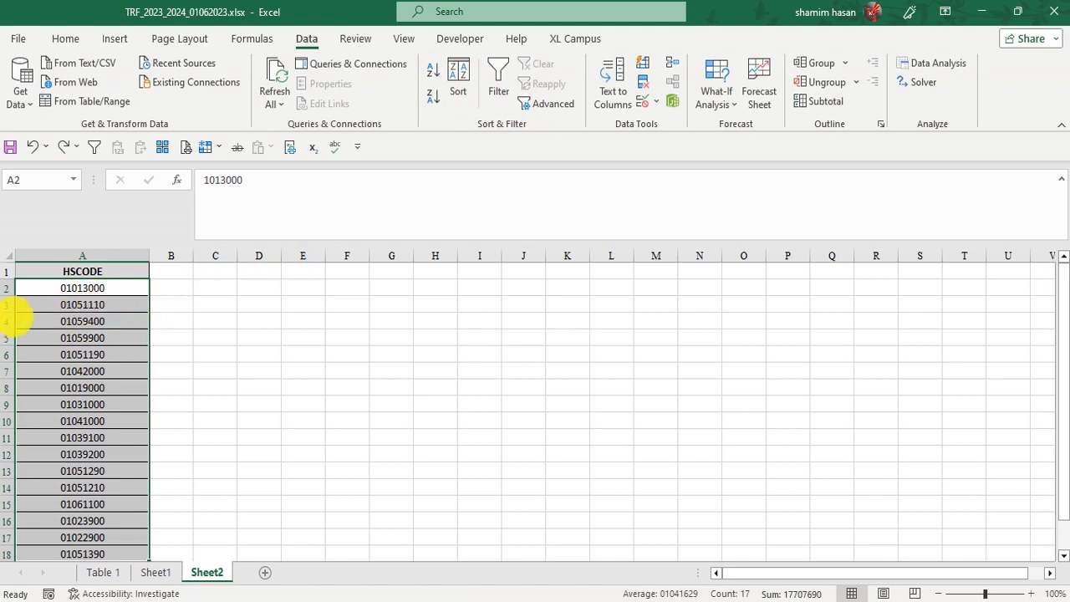
{"action": "key", "text": "ctrl+y"}
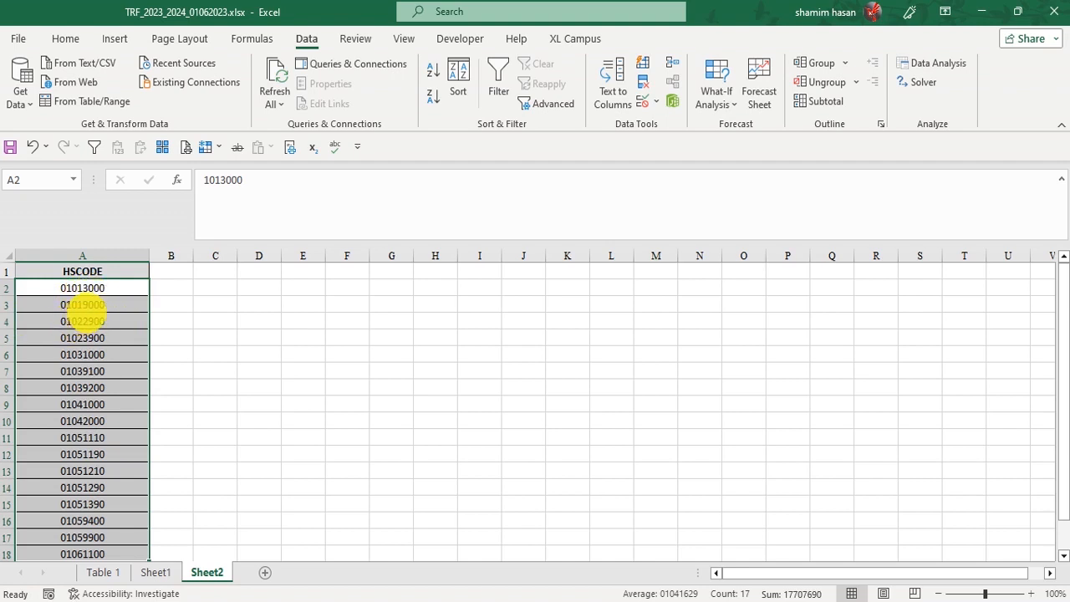
{"action": "key", "text": "ctrl+z"}
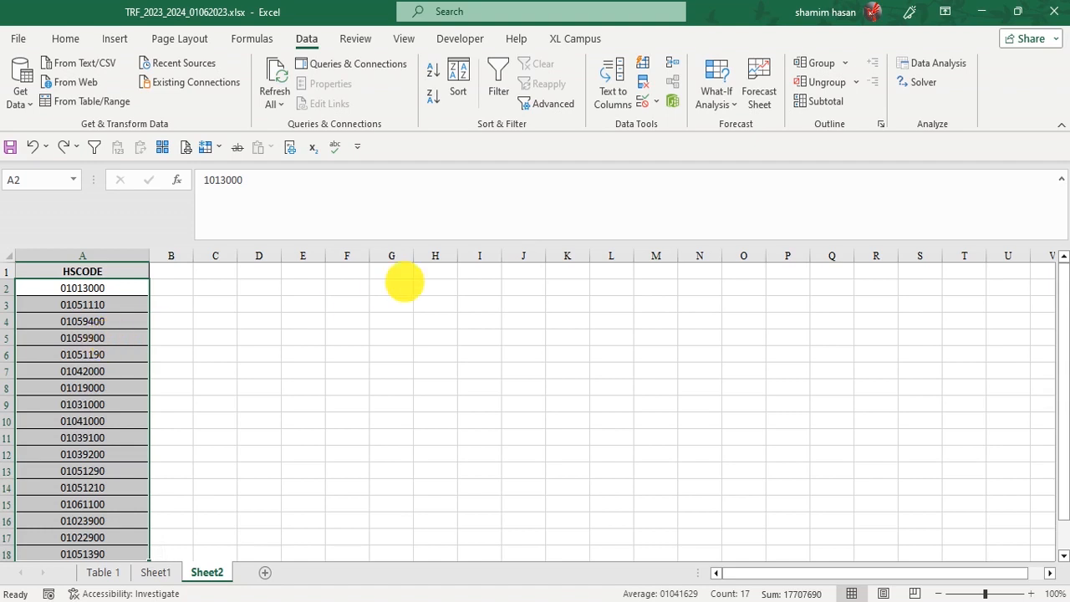
Return to Sheet1, review the Sort settings for the whole tariff table, and close them without sorting
{"action": "left_click", "coordinate": [152, 572]}
{"action": "left_click", "coordinate": [244, 356]}
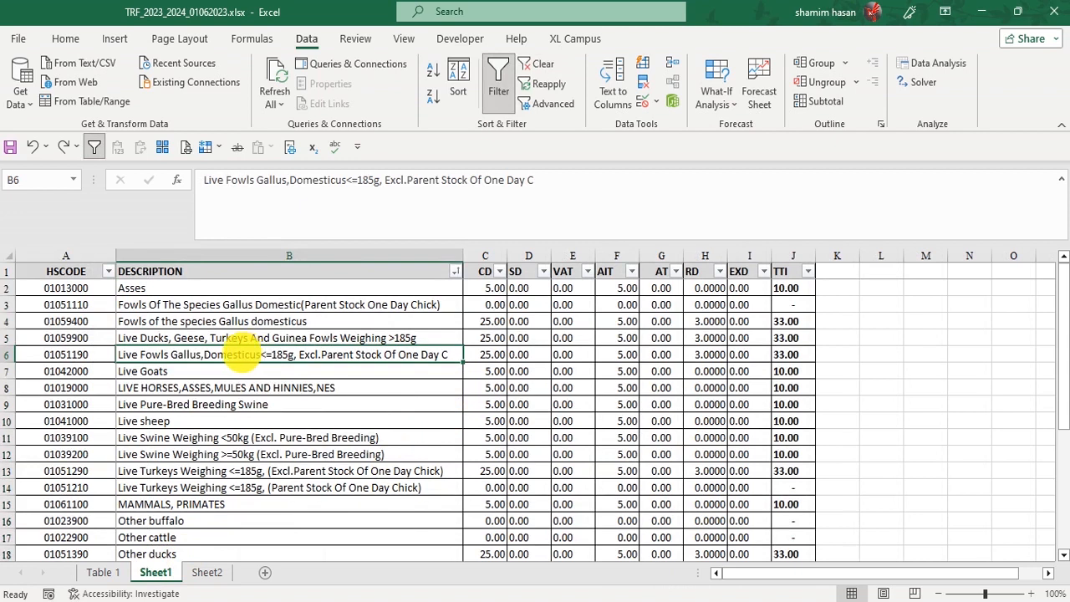
{"action": "left_click", "coordinate": [94, 279]}
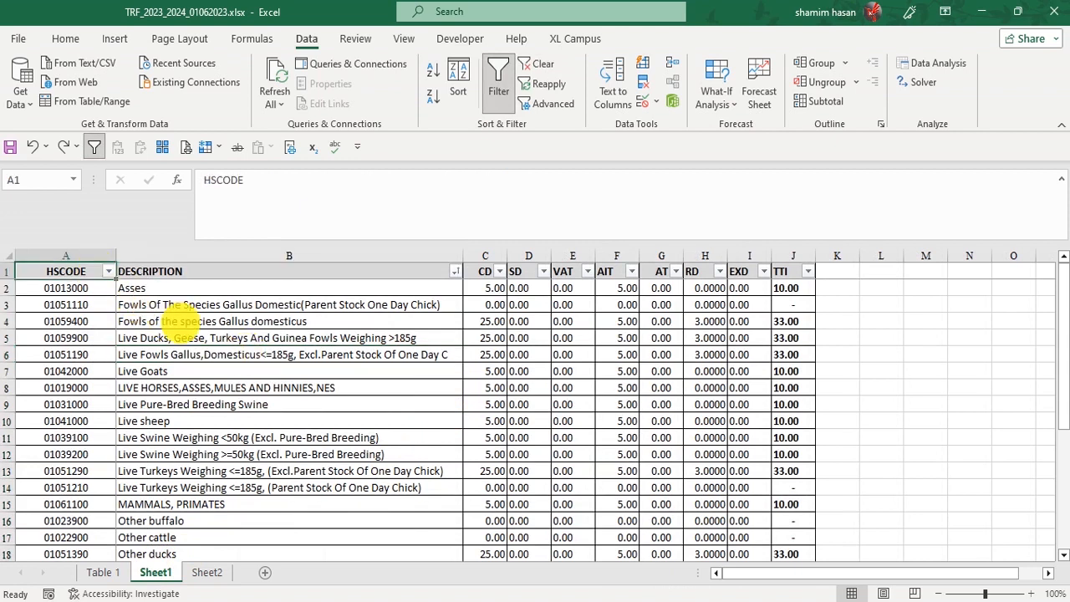
{"action": "key", "text": "ctrl+shift+Right"}
{"action": "key", "text": "ctrl+shift+Down"}
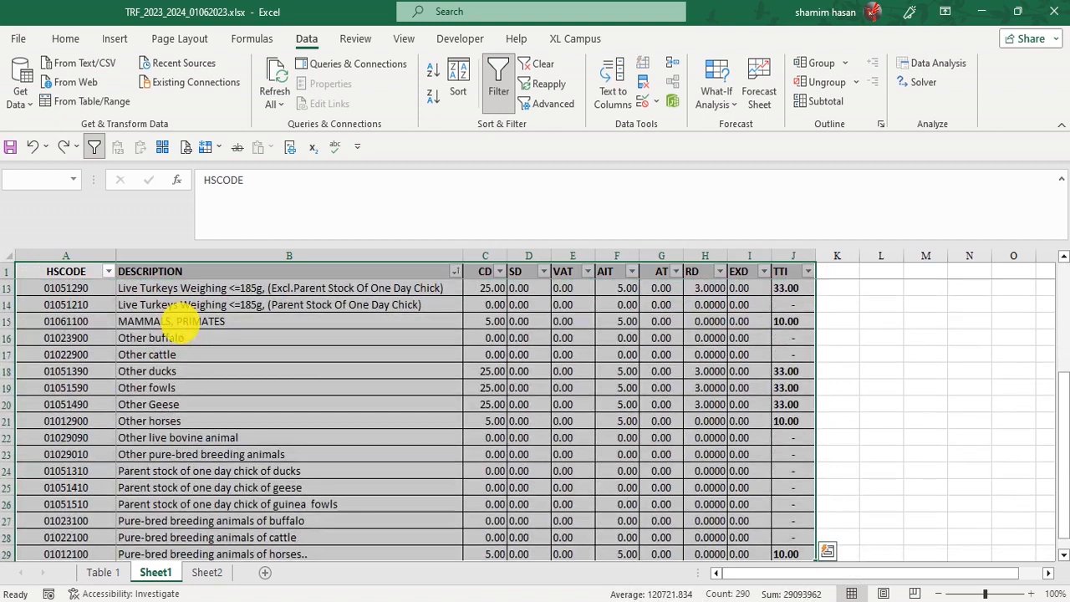
{"action": "left_click", "coordinate": [458, 98]}
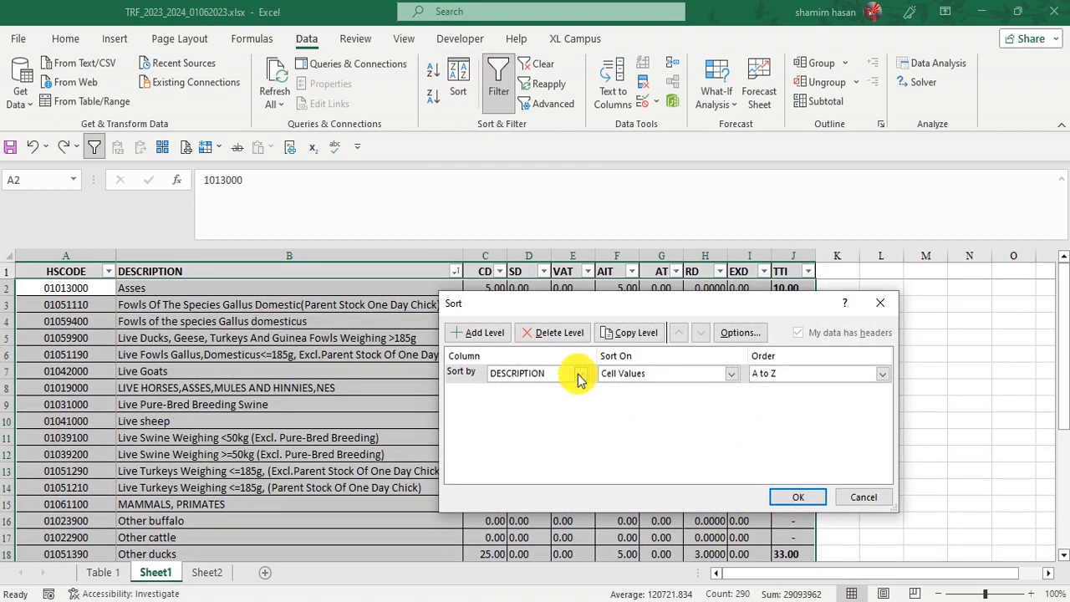
{"action": "left_click", "coordinate": [879, 303]}
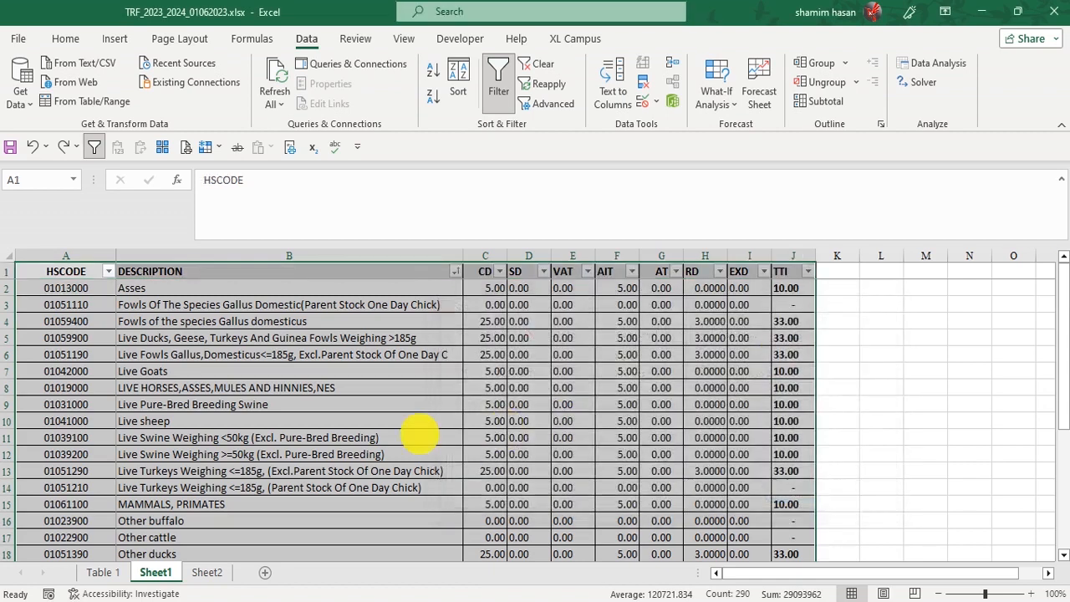
{"action": "left_click", "coordinate": [289, 422]}
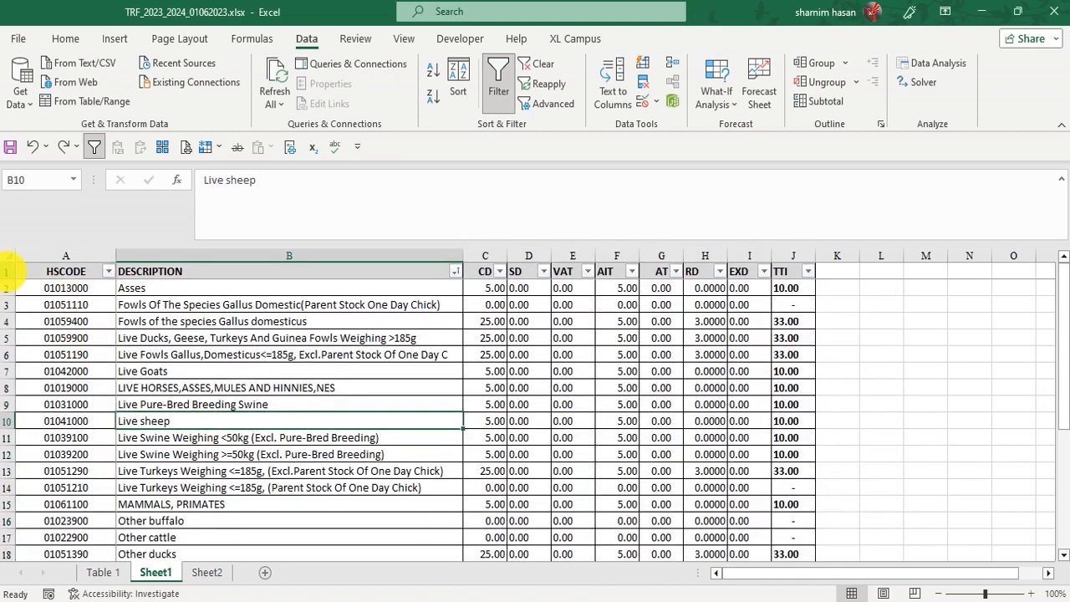
Delete the header row from the tariff table on Sheet1
{"action": "left_click", "coordinate": [9, 271]}
{"action": "key", "text": "ctrl+minus"}
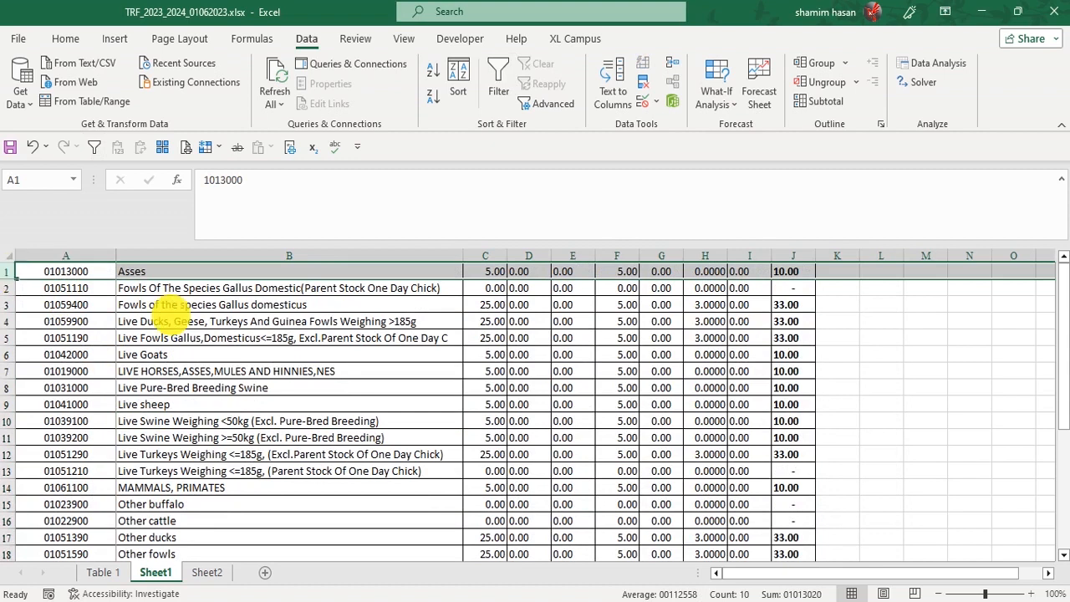
{"action": "left_click", "coordinate": [171, 336]}
Examine which column names the Sort dialog offers for the whole table without its header row, and close it without sorting
{"action": "left_click", "coordinate": [84, 271]}
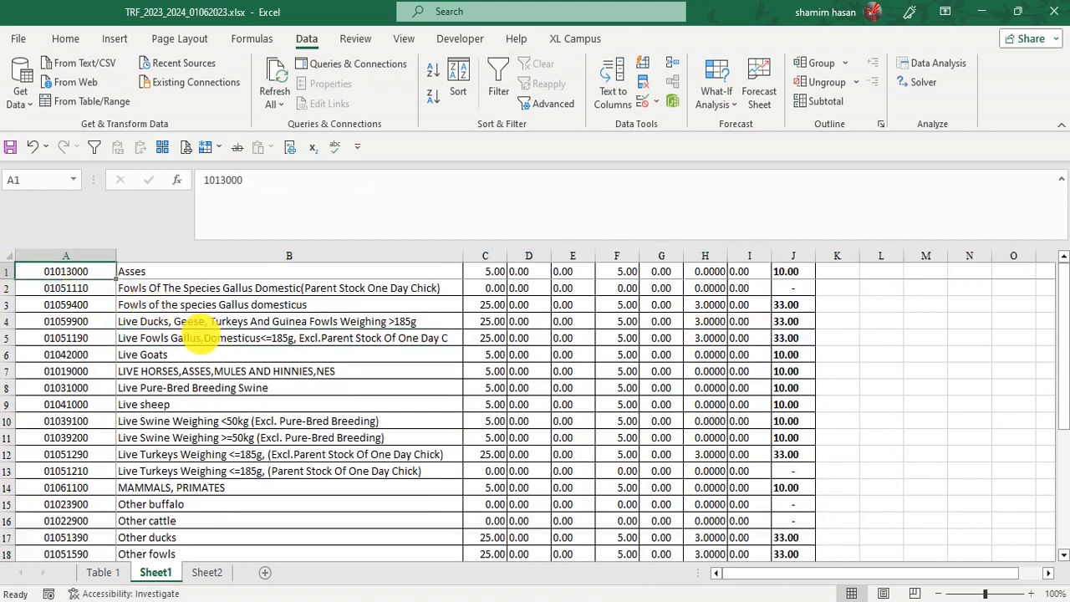
{"action": "key", "text": "ctrl+shift+Right"}
{"action": "key", "text": "ctrl+shift+Down"}
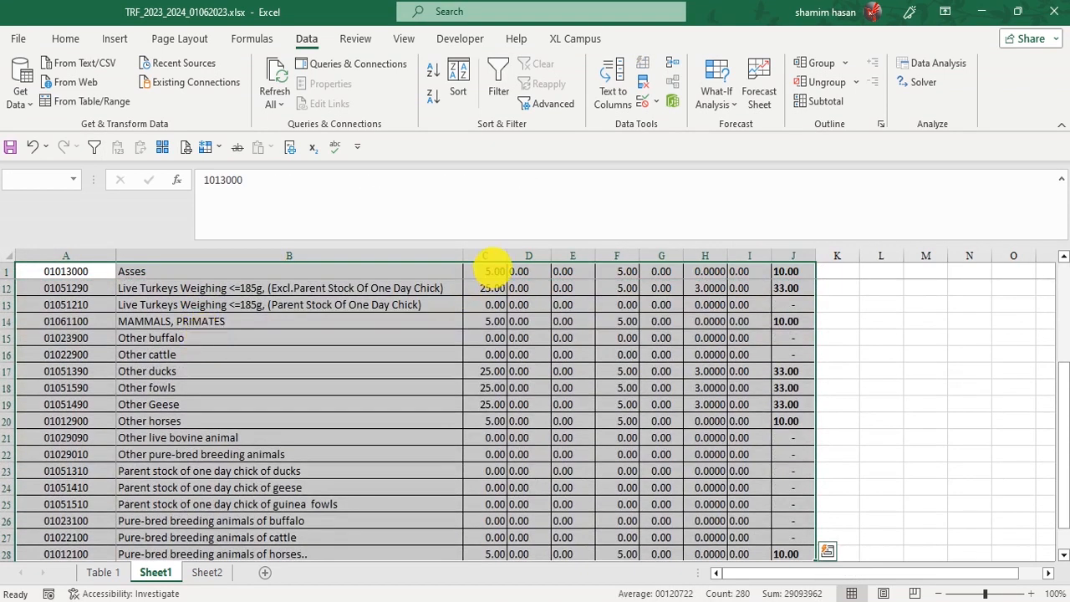
{"action": "left_click", "coordinate": [456, 83]}
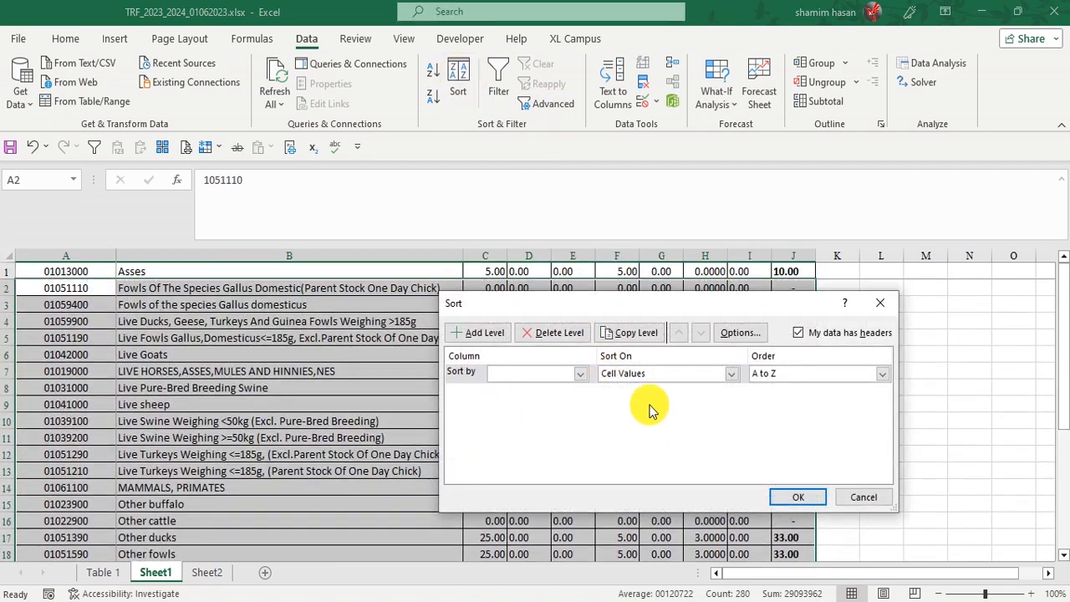
{"action": "left_click", "coordinate": [579, 375]}
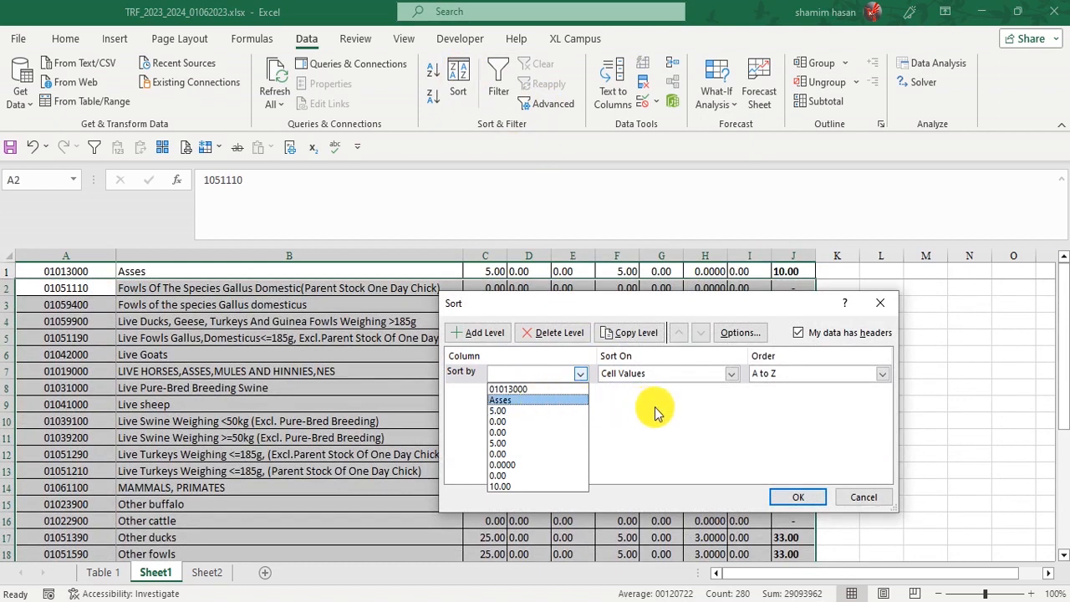
{"action": "left_click", "coordinate": [678, 422]}
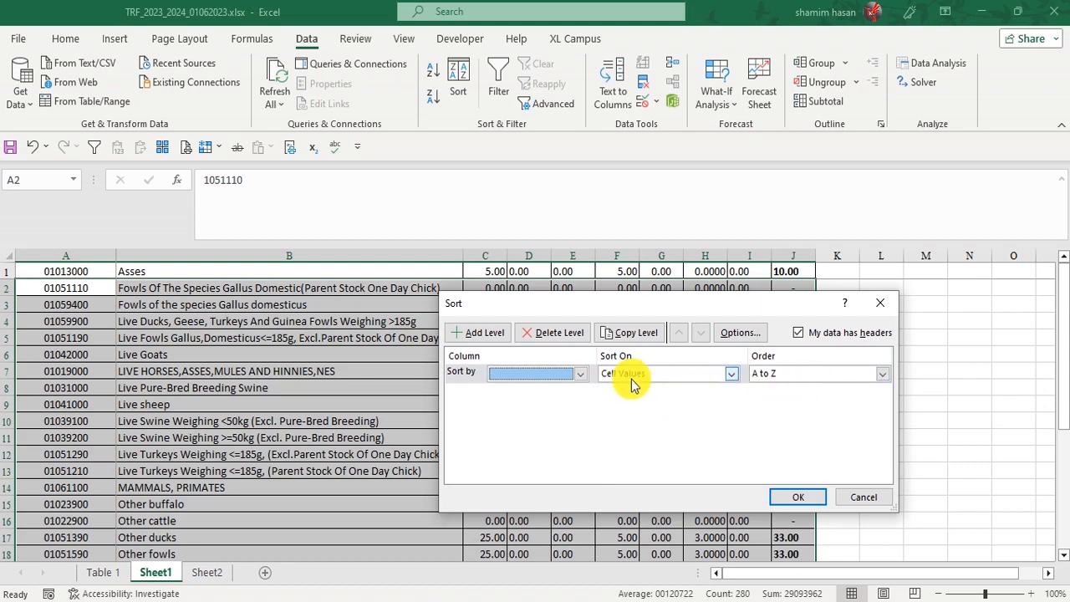
{"action": "left_click", "coordinate": [516, 375]}
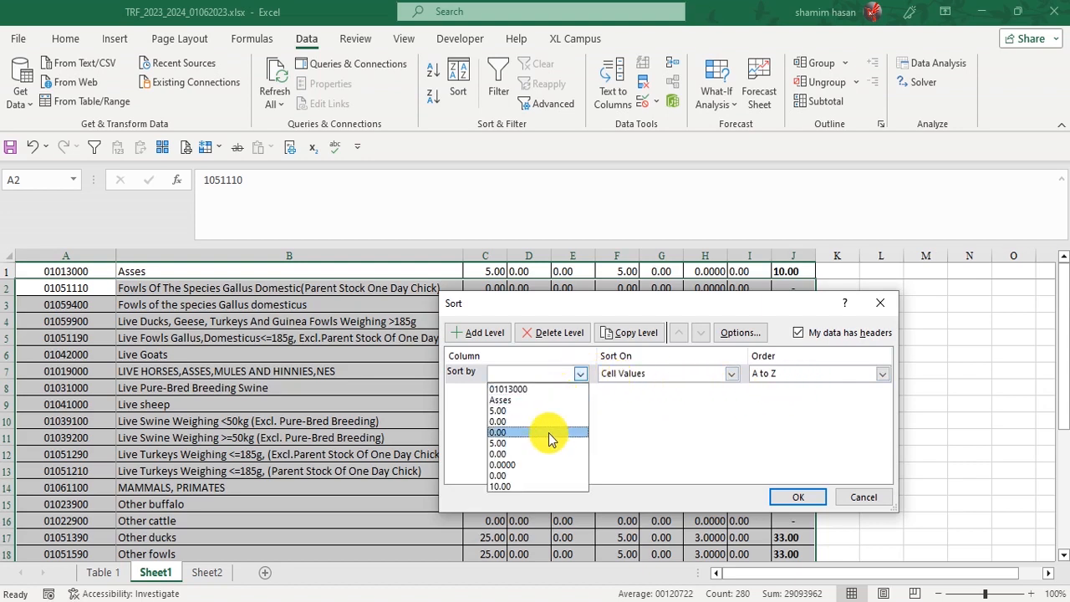
{"action": "left_click", "coordinate": [681, 406]}
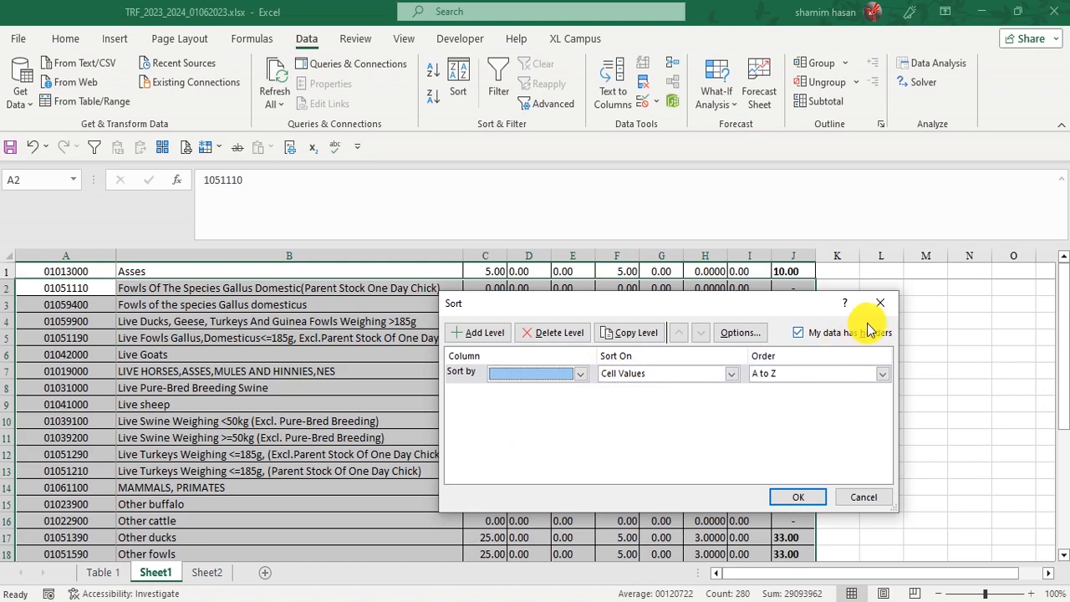
{"action": "left_click", "coordinate": [880, 302]}
{"action": "left_click", "coordinate": [310, 367]}
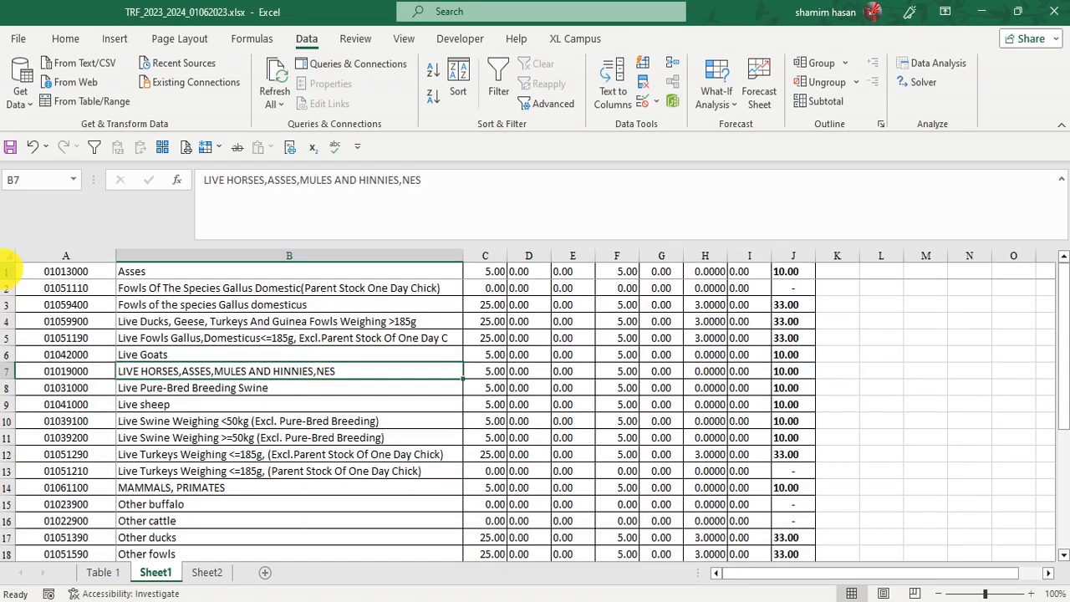
Insert a blank row above the first tariff entry
{"action": "left_click", "coordinate": [6, 270]}
{"action": "key", "text": "ctrl+shift+="}
{"action": "left_click", "coordinate": [145, 386]}
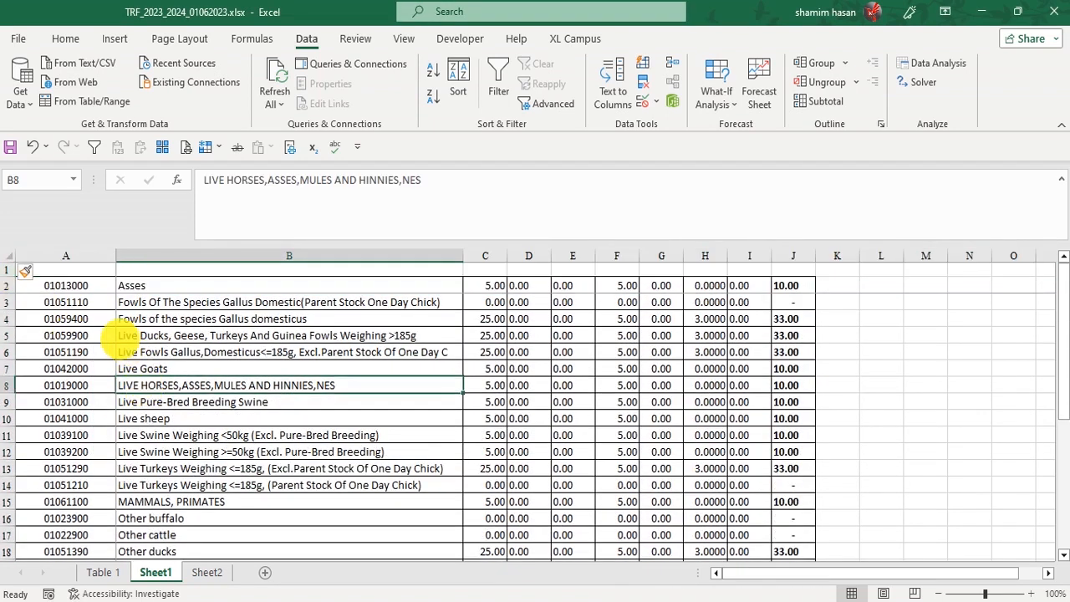
Sort the whole table, including the blank first row, by Column B on cell values from Z to A, without headers
{"action": "left_click_drag", "start_coordinate": [91, 270], "coordinate": [778, 309]}
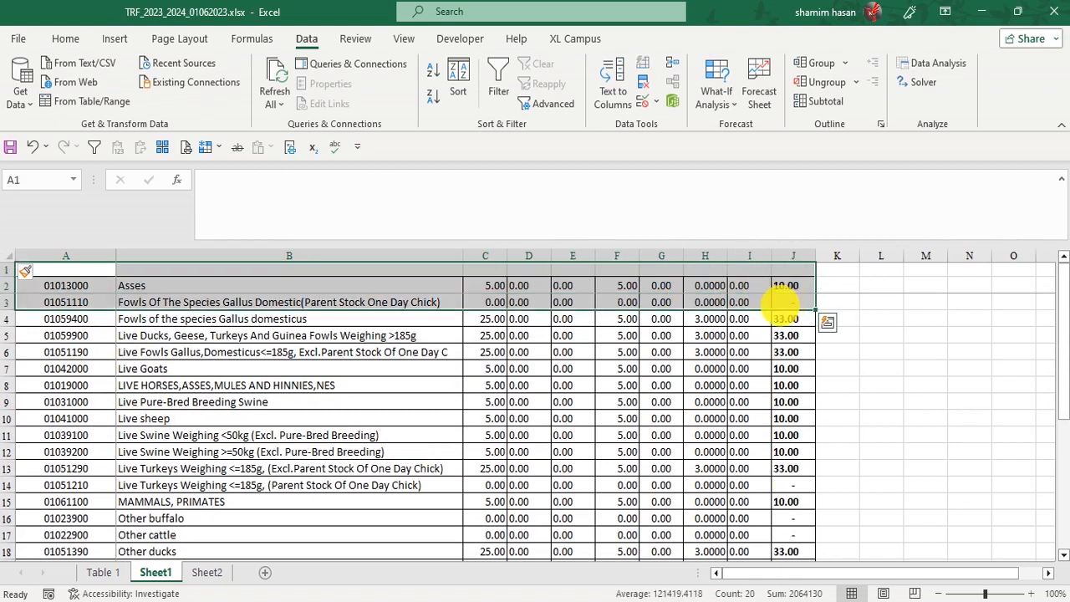
{"action": "key", "text": "ctrl+shift+Down"}
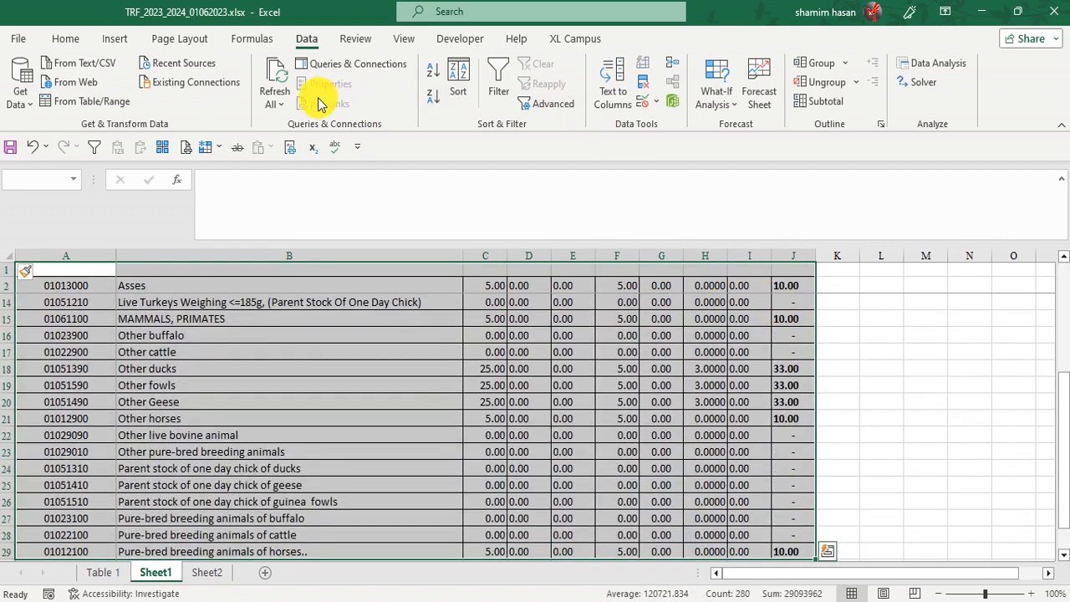
{"action": "left_click", "coordinate": [457, 94]}
{"action": "left_click", "coordinate": [583, 373]}
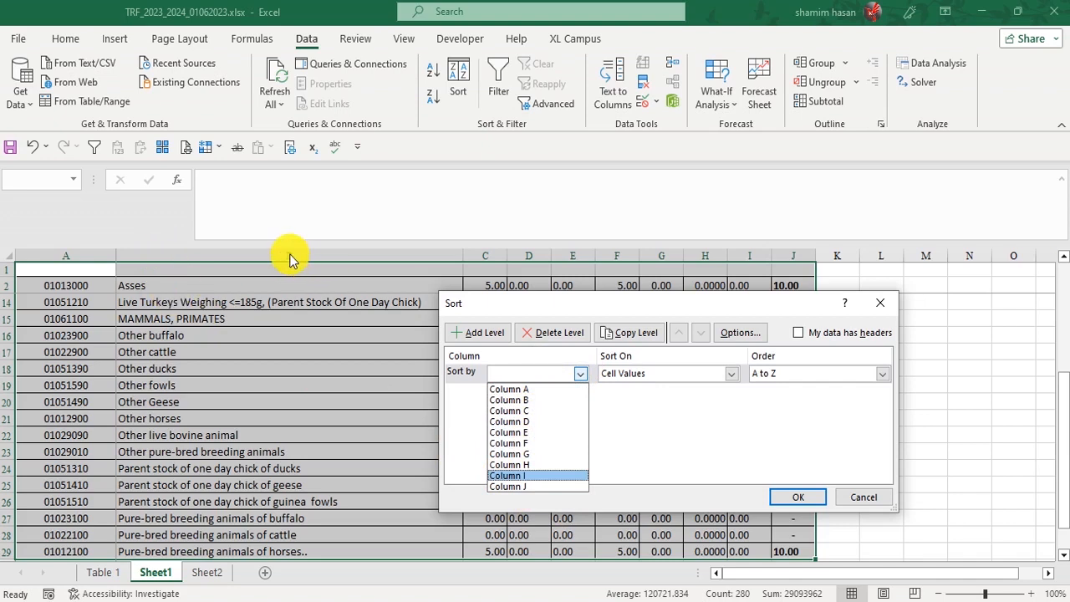
{"action": "left_click", "coordinate": [507, 401]}
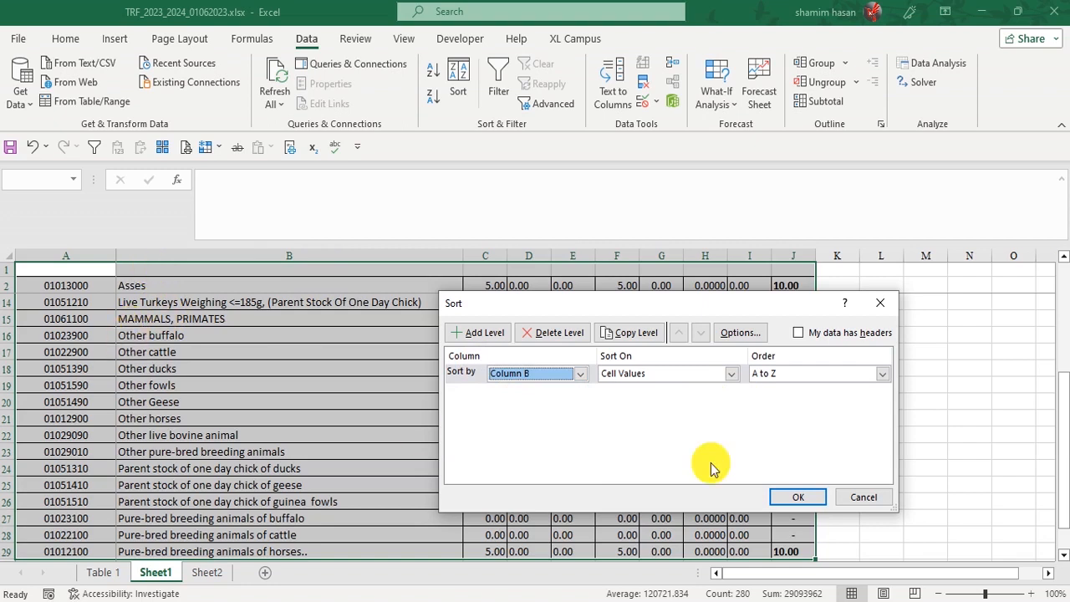
{"action": "left_click", "coordinate": [881, 372]}
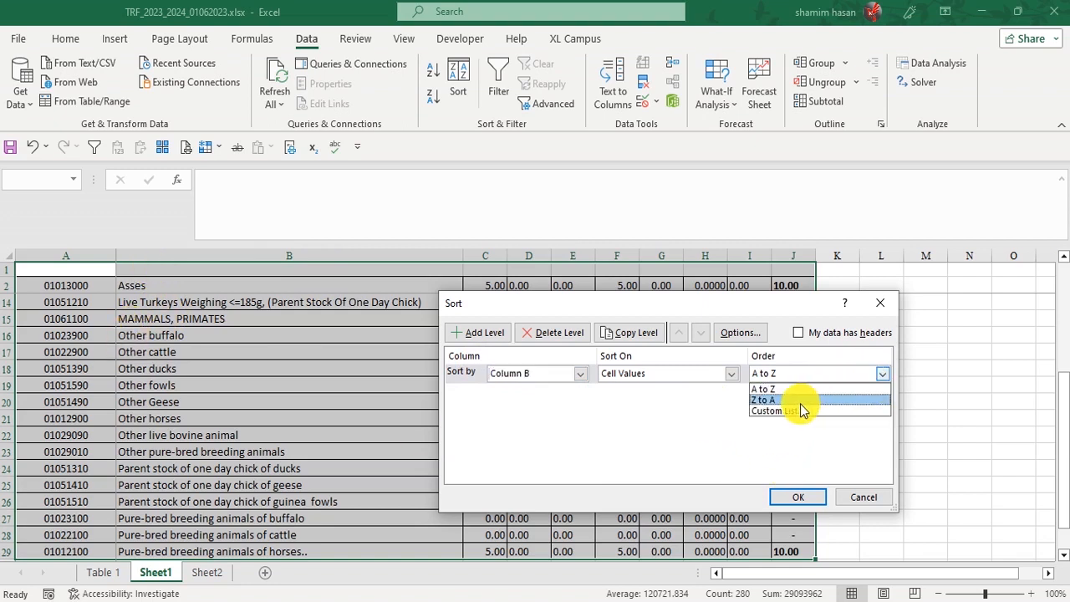
{"action": "left_click", "coordinate": [800, 401]}
{"action": "left_click", "coordinate": [798, 496]}
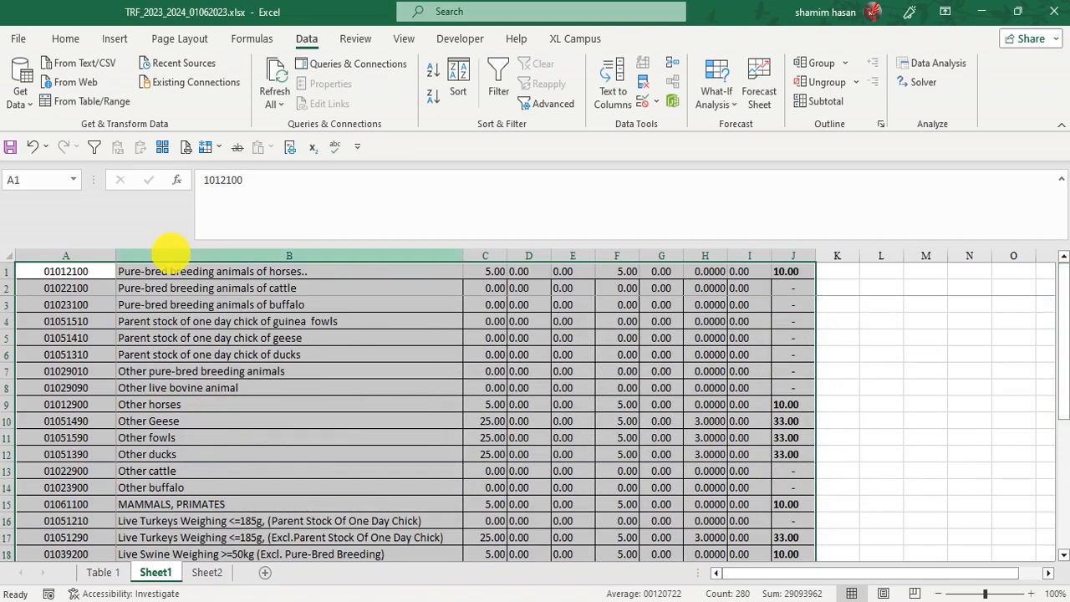
Check the order of the descriptions in column B from the first row to the last entry, and undo the sort
{"action": "left_click", "coordinate": [162, 273]}
{"action": "left_click", "coordinate": [148, 288]}
{"action": "left_click", "coordinate": [152, 371]}
{"action": "left_click", "coordinate": [144, 437]}
{"action": "scroll", "coordinate": [149, 491], "scroll_direction": "down", "scroll_amount": 7}
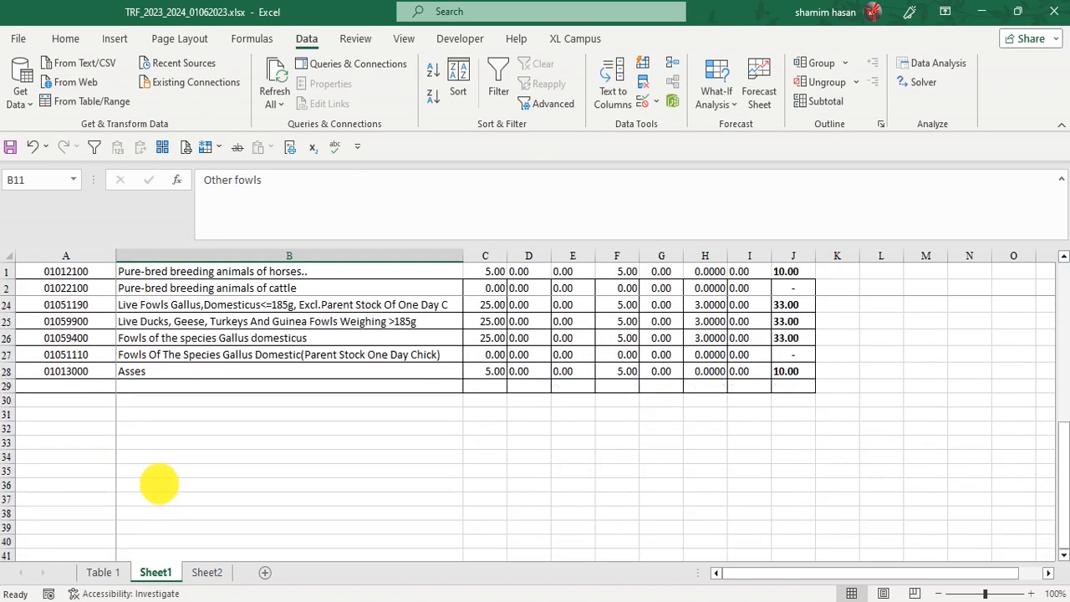
{"action": "left_click", "coordinate": [148, 374]}
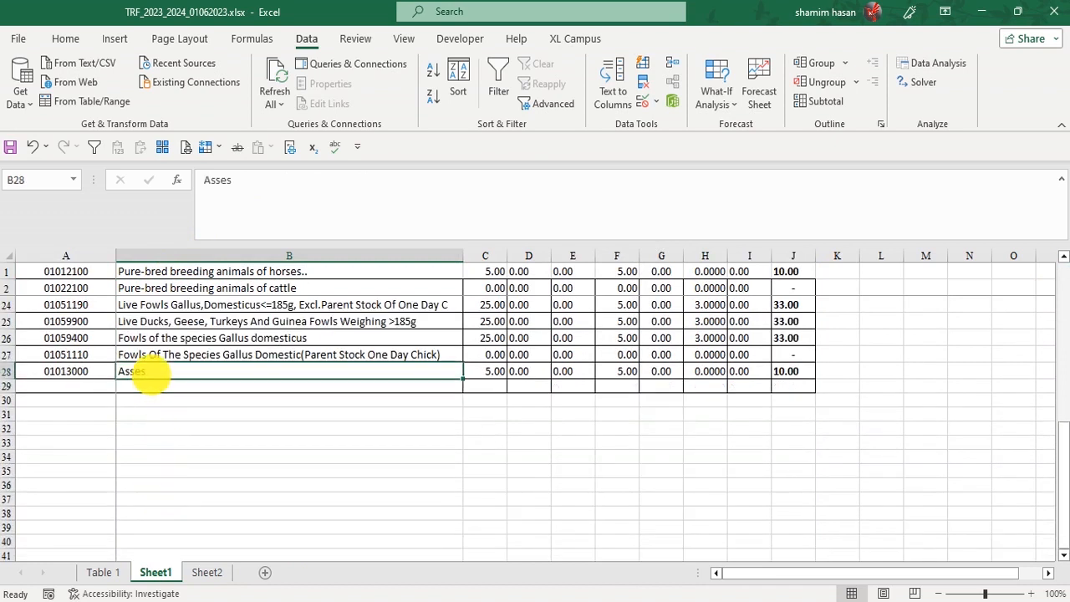
{"action": "scroll", "coordinate": [191, 393], "scroll_direction": "up", "scroll_amount": 7}
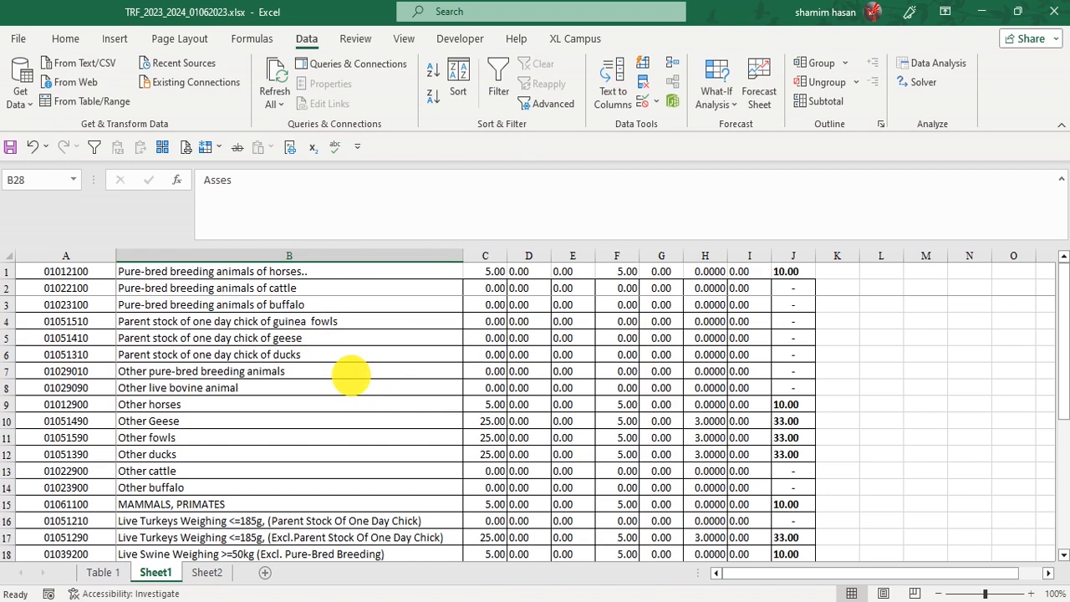
{"action": "key", "text": "ctrl+z"}
{"action": "left_click", "coordinate": [376, 419]}
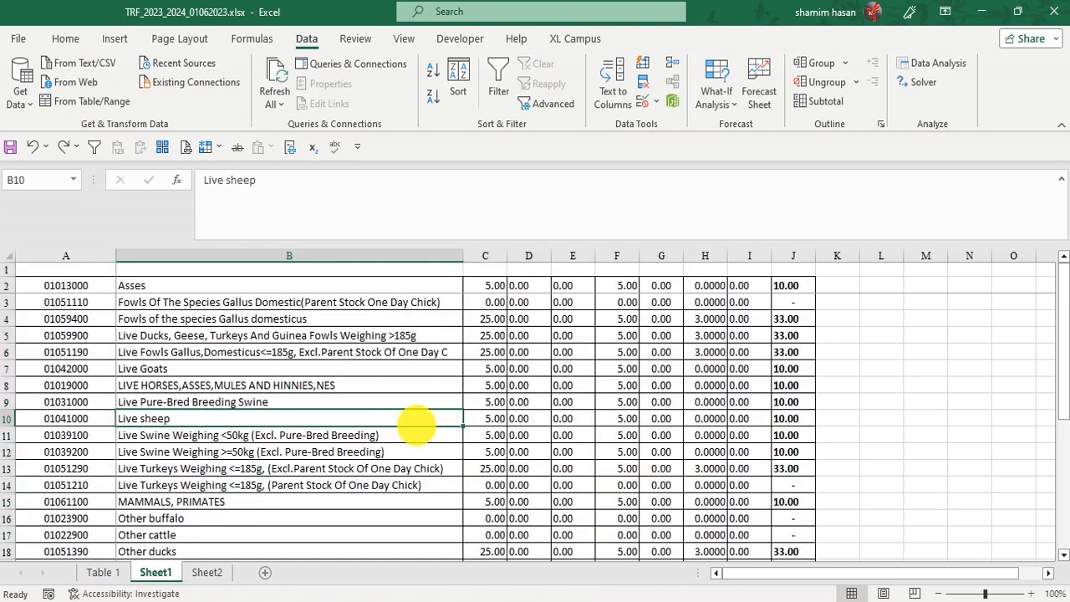